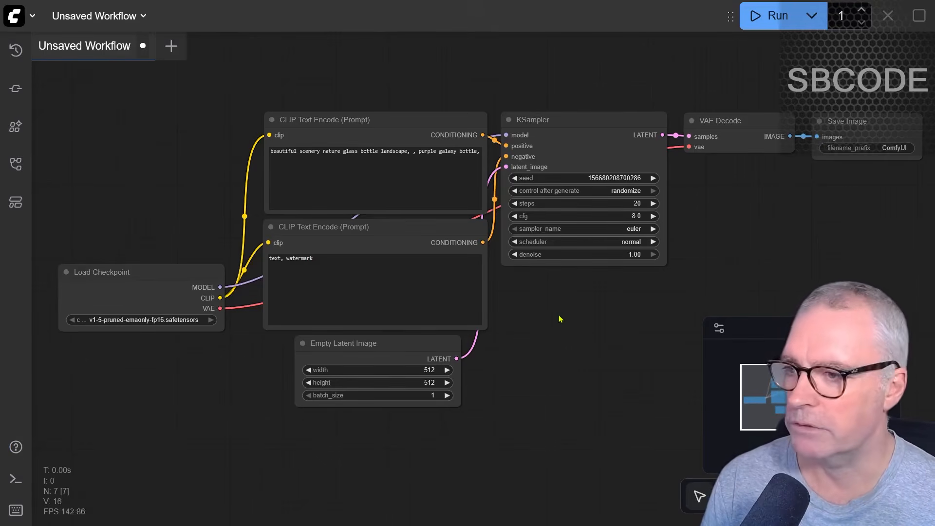
# Step: Delete all nodes of the default workflow from the canvas
pyautogui.scroll(-2, 560, 319)
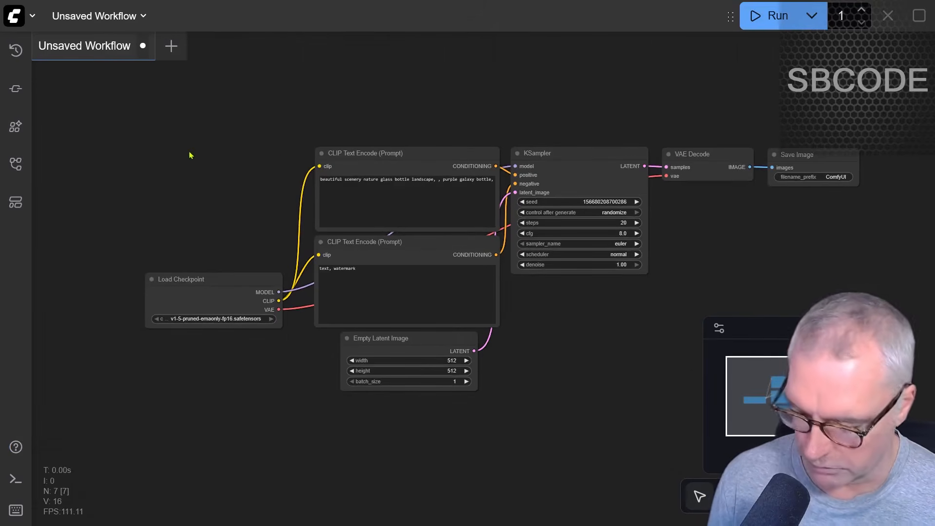
pyautogui.moveTo(88, 101); pyautogui.dragTo(889, 437)
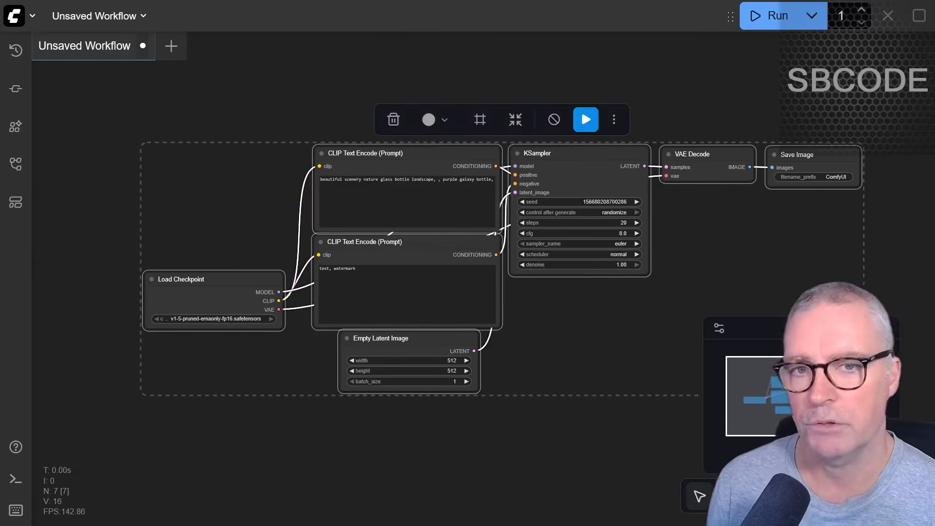
pyautogui.press('Delete')
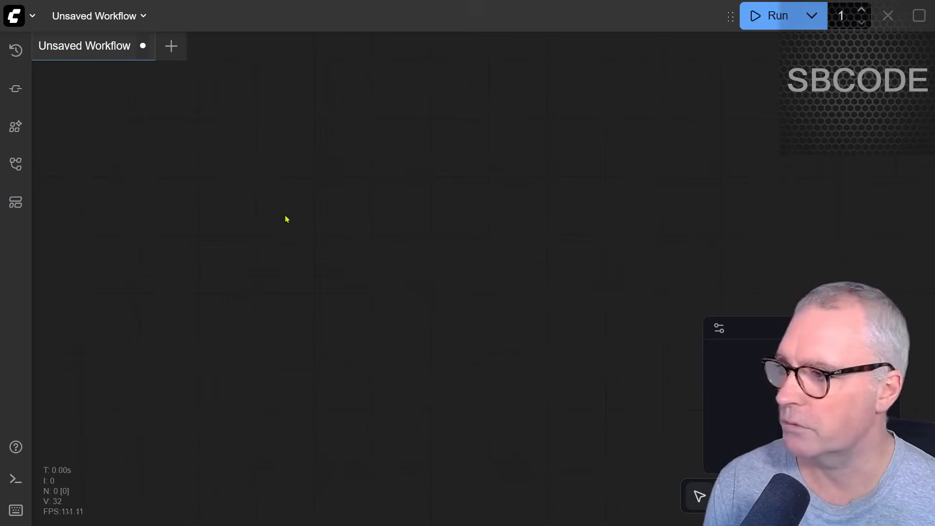
# Step: Add a Load Checkpoint node to the empty canvas
pyautogui.doubleClick(240, 211)
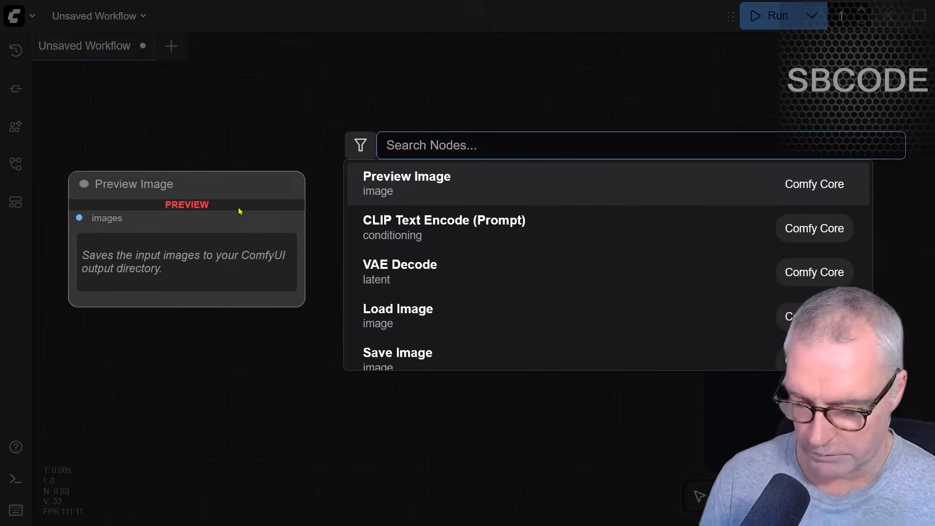
pyautogui.write('load ch')
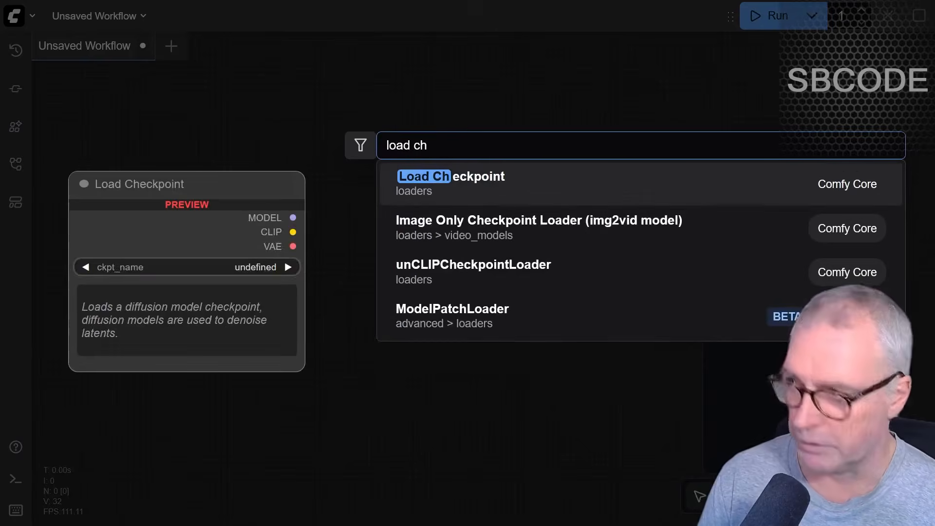
pyautogui.press('Return')
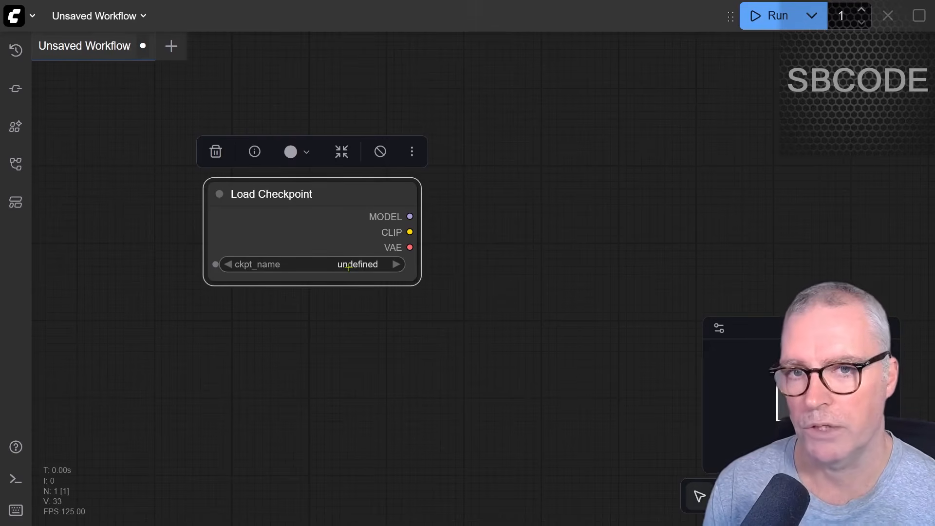
# Step: Switch to the GenAI with ComfyUI documentation in the browser and download the v1-5-pruned-emaonly-fp16.safetensors model from the Basic Workflow page
pyautogui.hotkey('alt', 'Tab')
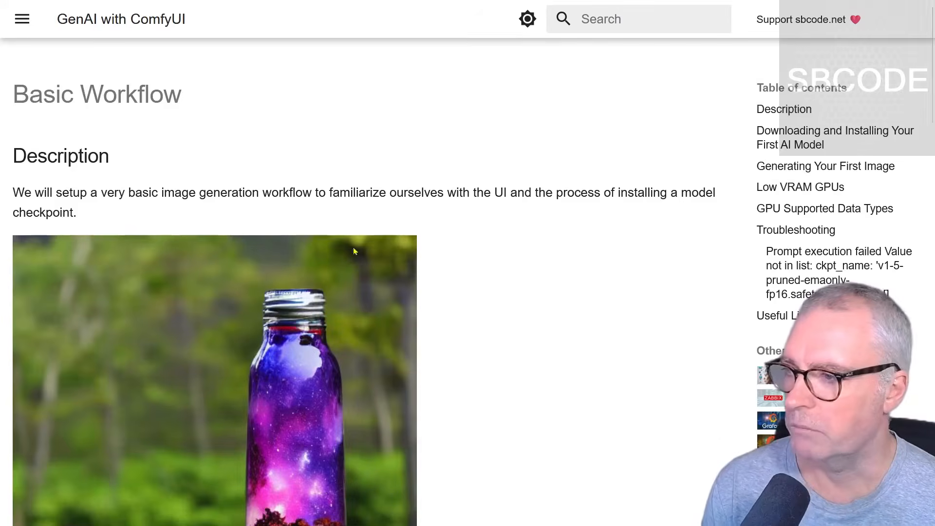
pyautogui.scroll(-10, 450, 229)
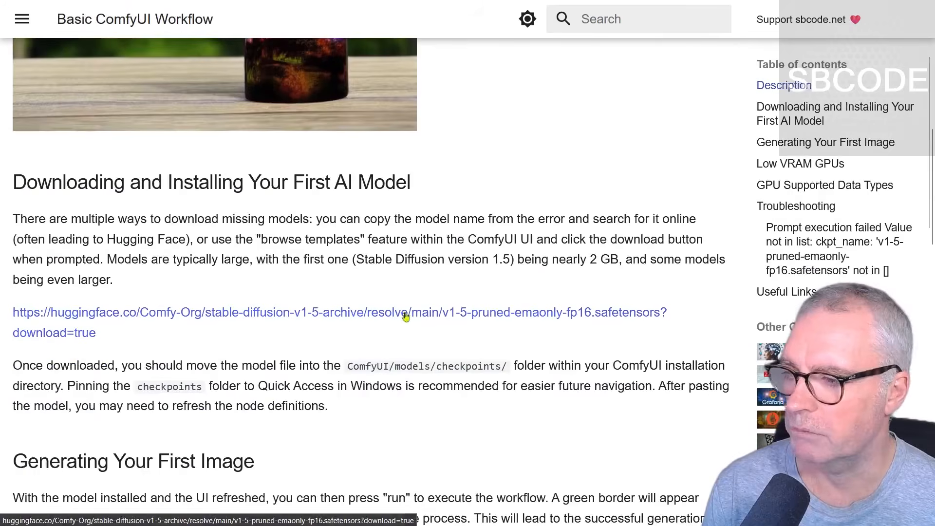
pyautogui.click(207, 319)
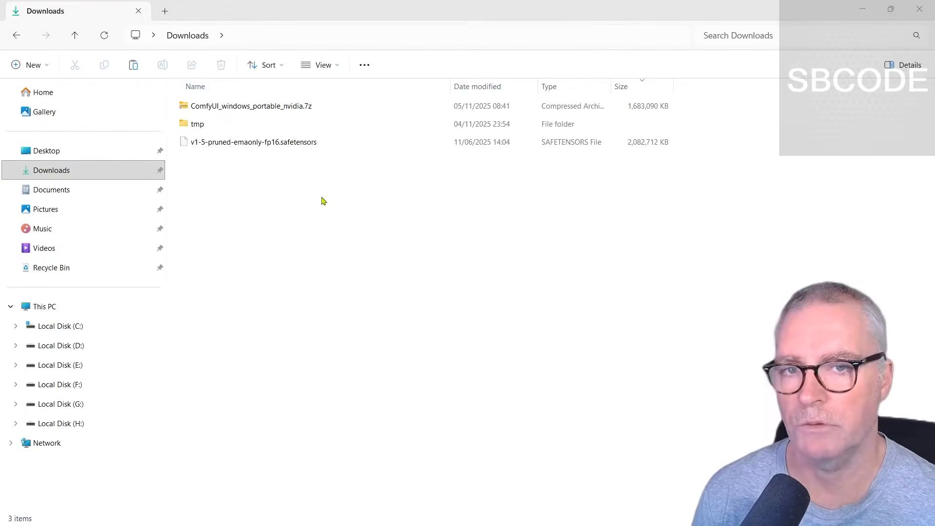
# Step: Transfer v1-5-pruned-emaonly-fp16.safetensors from Downloads into ComfyUI_windows_portable\ComfyUI\models\checkpoints on Local Disk (H:)
pyautogui.click(252, 145)
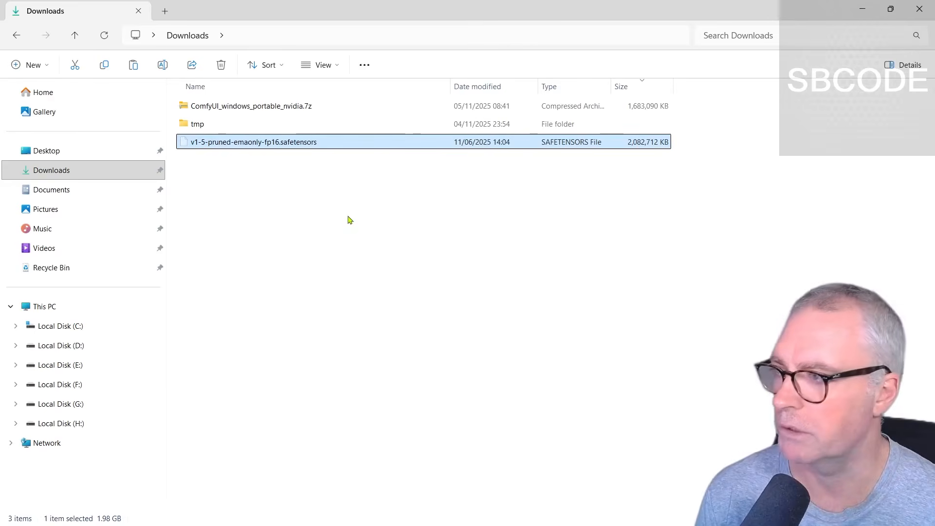
pyautogui.click(34, 429)
pyautogui.doubleClick(239, 108)
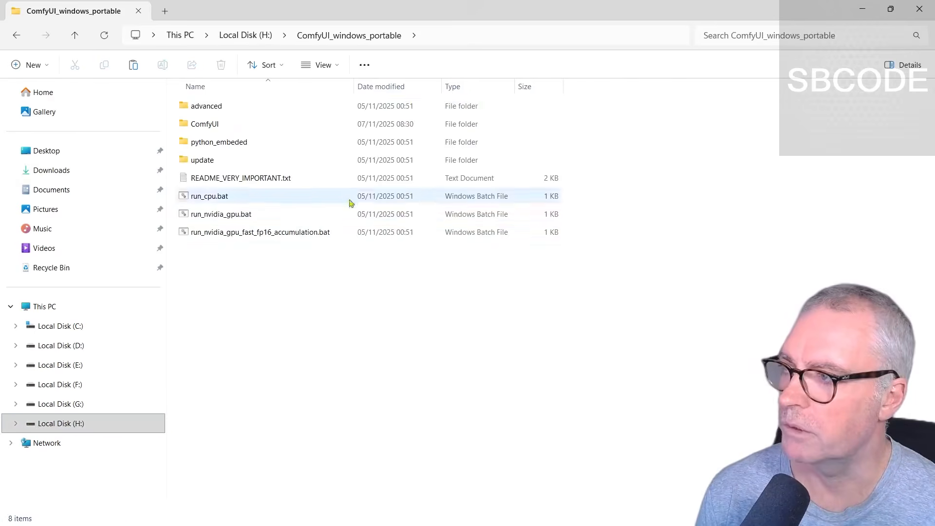
pyautogui.doubleClick(208, 125)
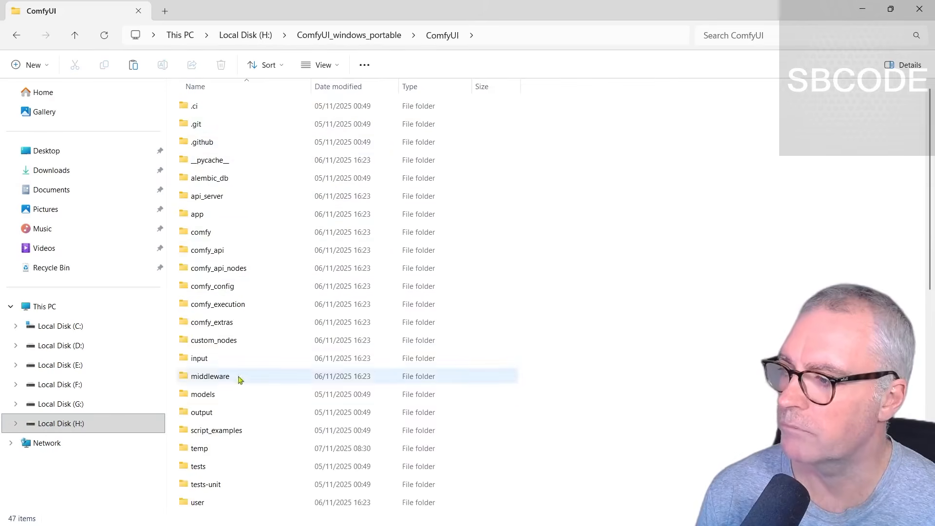
pyautogui.doubleClick(212, 393)
pyautogui.doubleClick(210, 128)
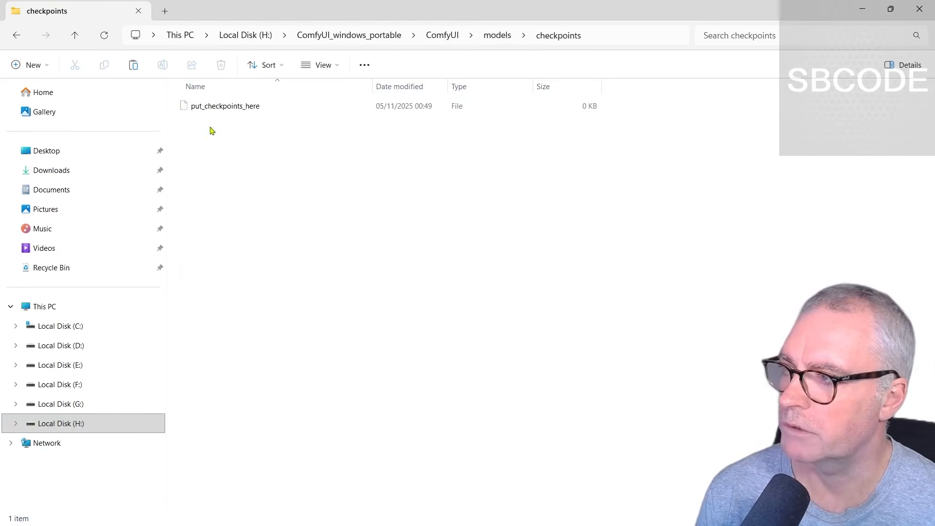
pyautogui.rightClick(403, 204)
pyautogui.click(432, 225)
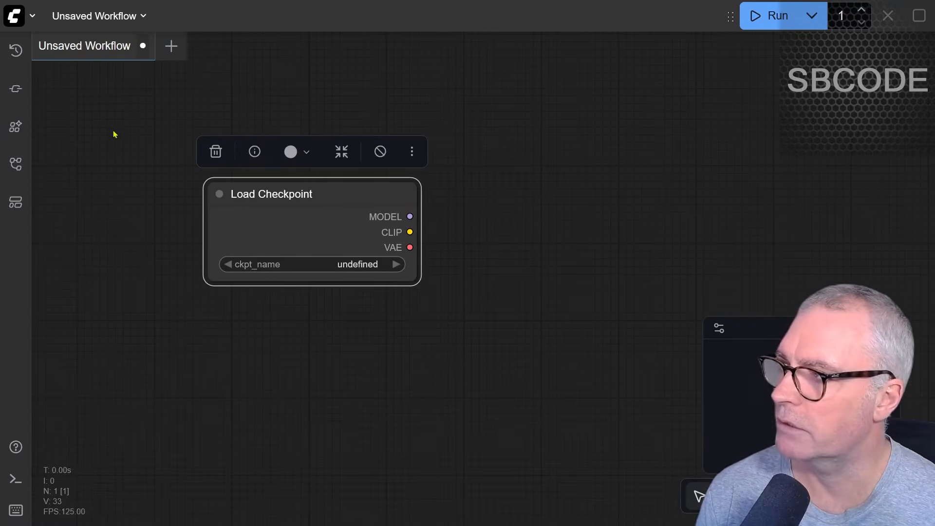
pyautogui.click(27, 22)
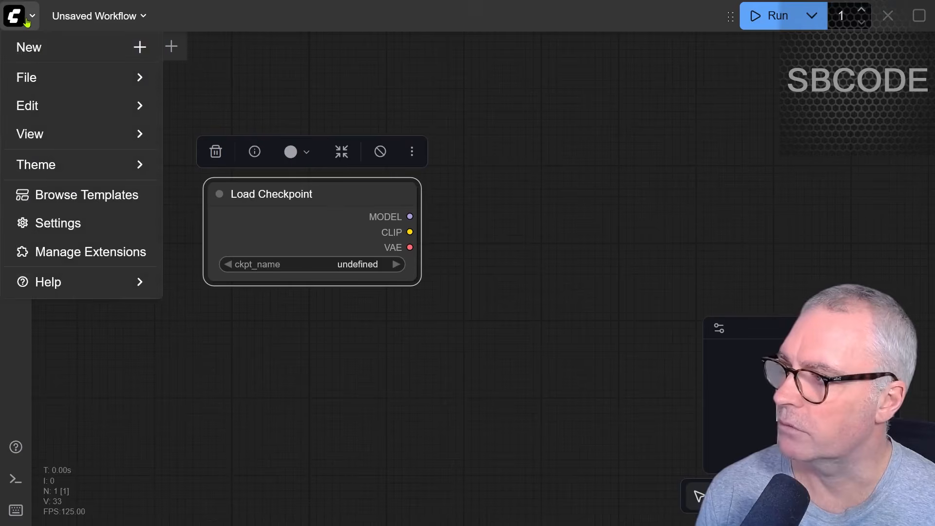
pyautogui.moveTo(52, 104)
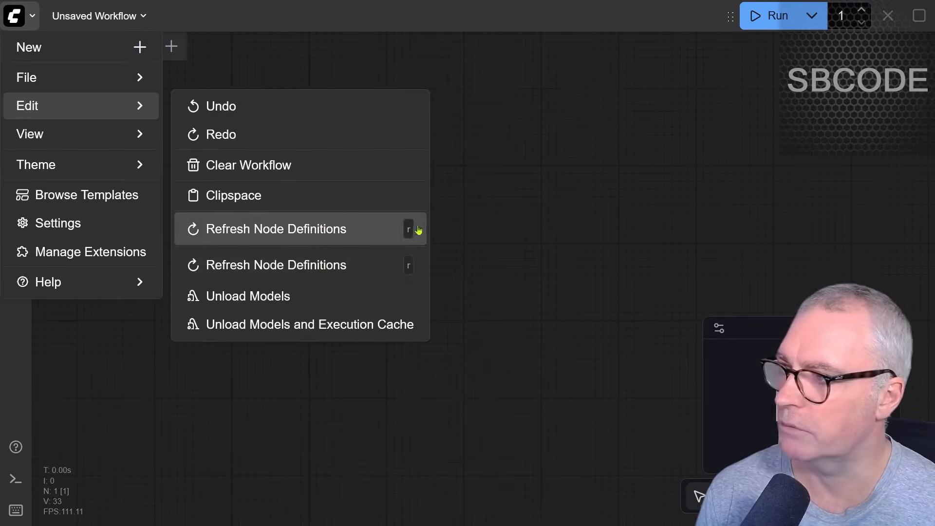
pyautogui.click(626, 221)
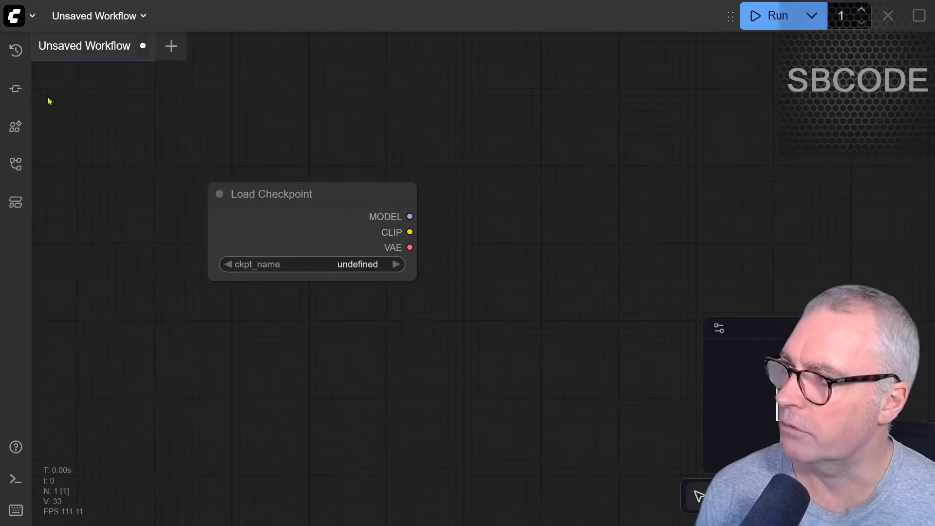
# Step: Refresh the node definitions and set the Load Checkpoint node's ckpt_name to v1-5-pruned-emaonly-fp16.safetensors
pyautogui.click(16, 91)
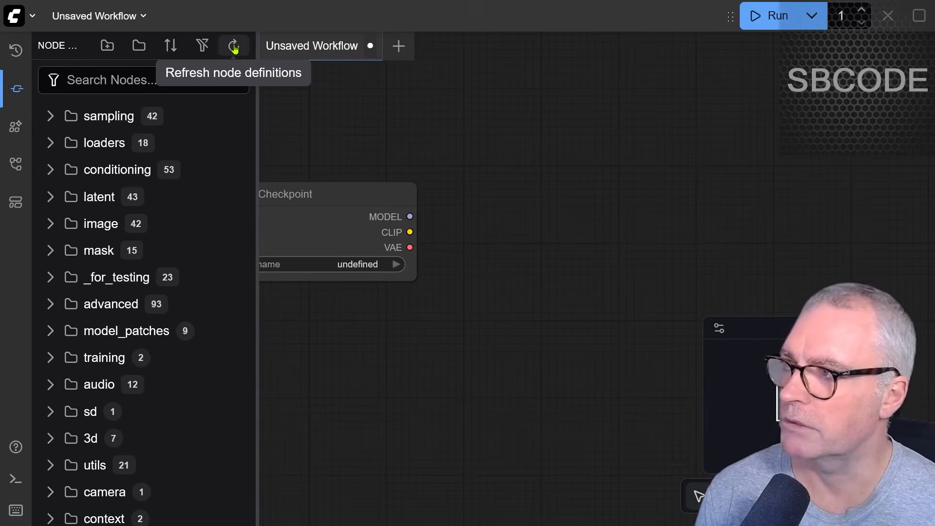
pyautogui.click(233, 48)
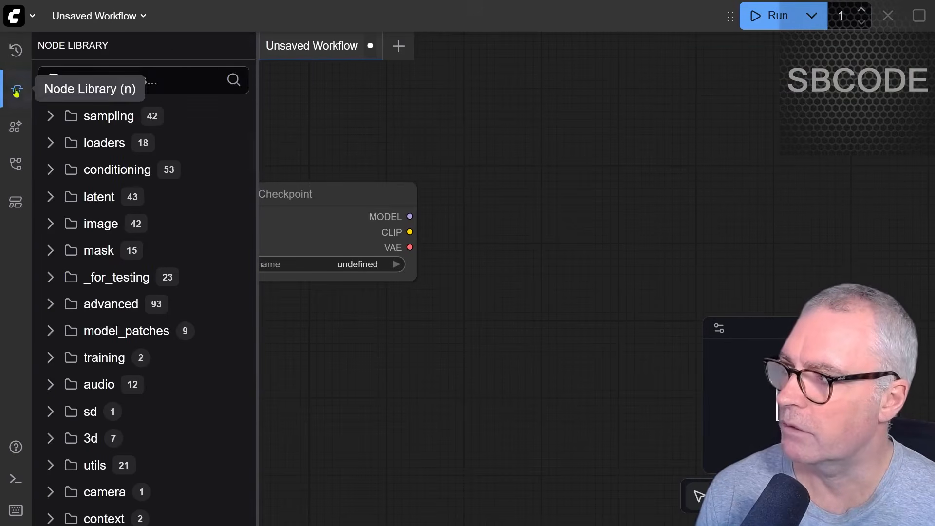
pyautogui.click(17, 89)
pyautogui.click(349, 264)
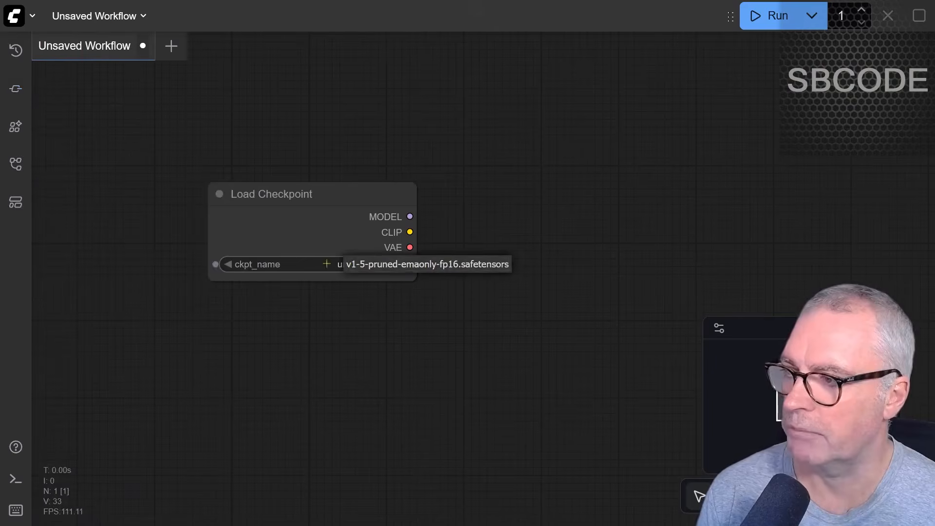
pyautogui.click(389, 267)
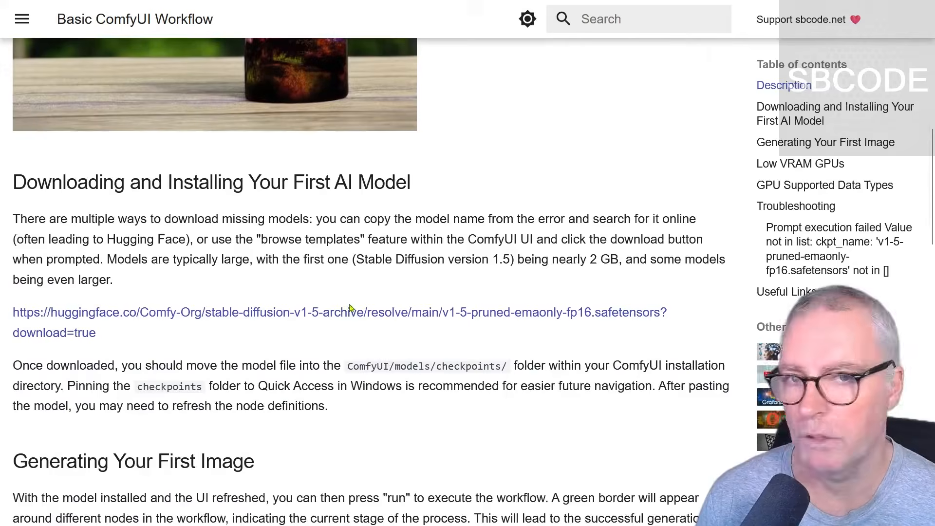
# Step: Review the Low VRAM GPUs and GPU Supported Data Types sections in the browser documentation, then return to ComfyUI and select the Load Checkpoint node
pyautogui.scroll(-10, 258, 287)
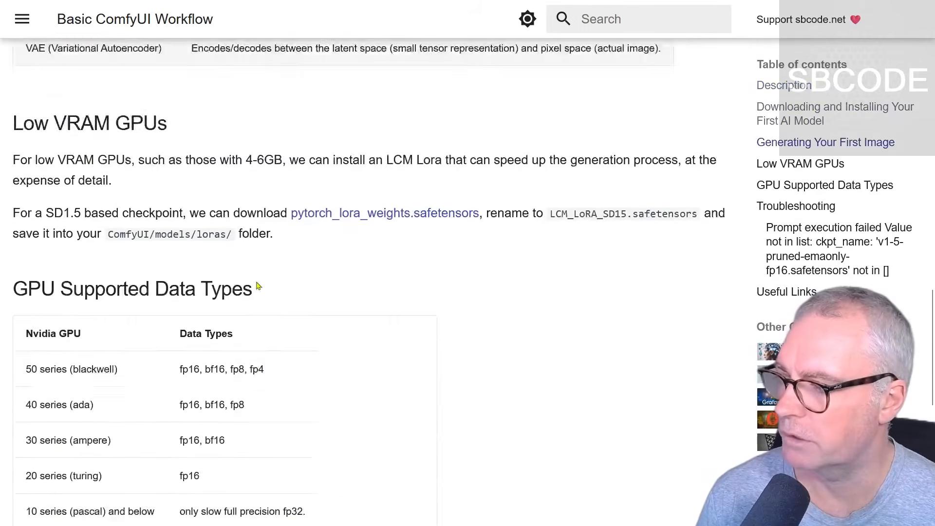
pyautogui.scroll(-4, 258, 287)
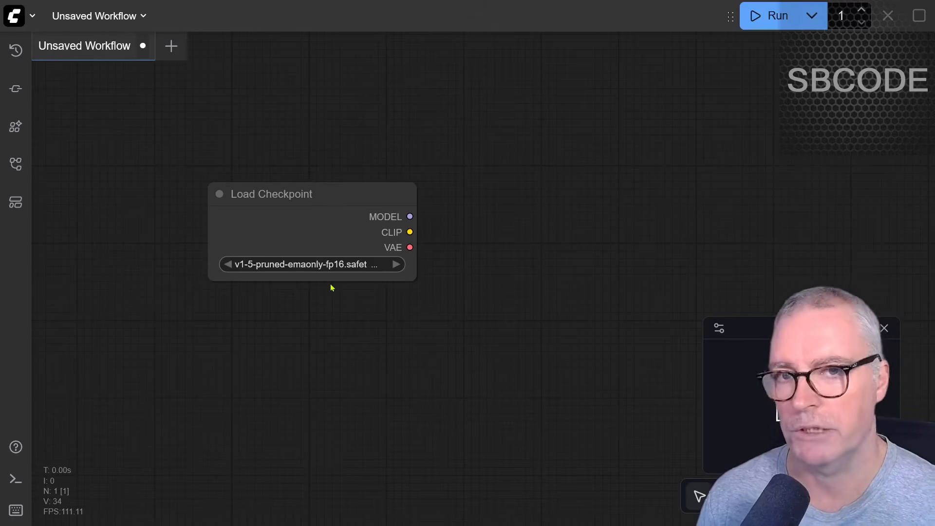
pyautogui.click(323, 195)
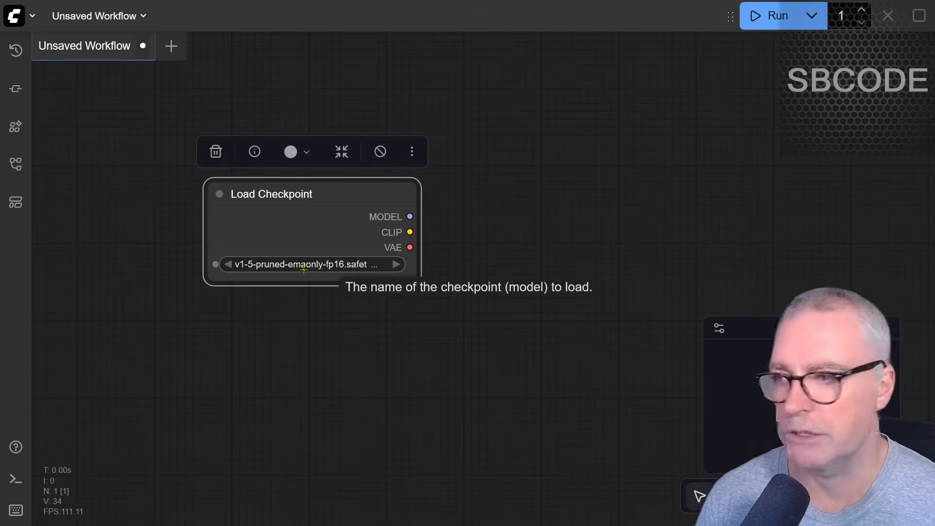
# Step: Switch to the browser documentation and study the component table for v1-5-pruned-emaonly-fp16.safetensors, covering the UNet, Text Encoder and VAE entries
pyautogui.hotkey('alt', 'Tab')
pyautogui.scroll(3, 320, 289)
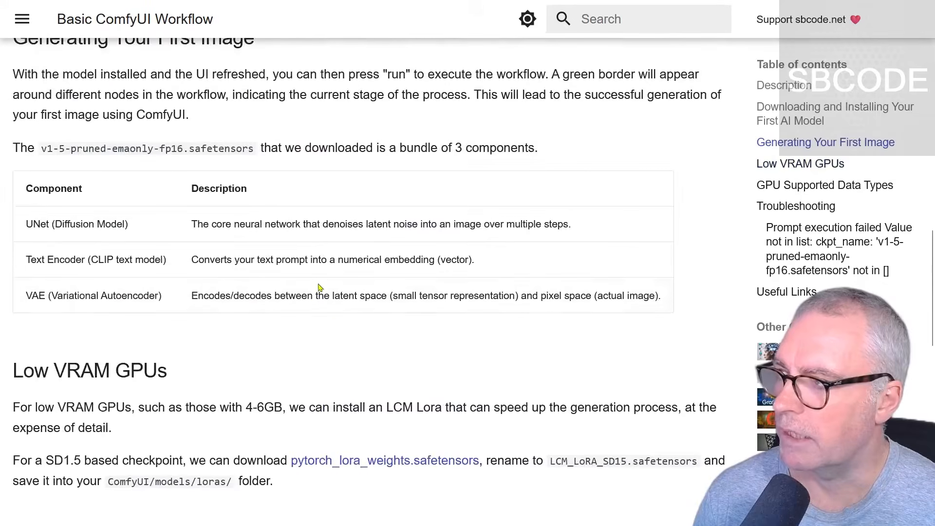
pyautogui.scroll(2, 320, 289)
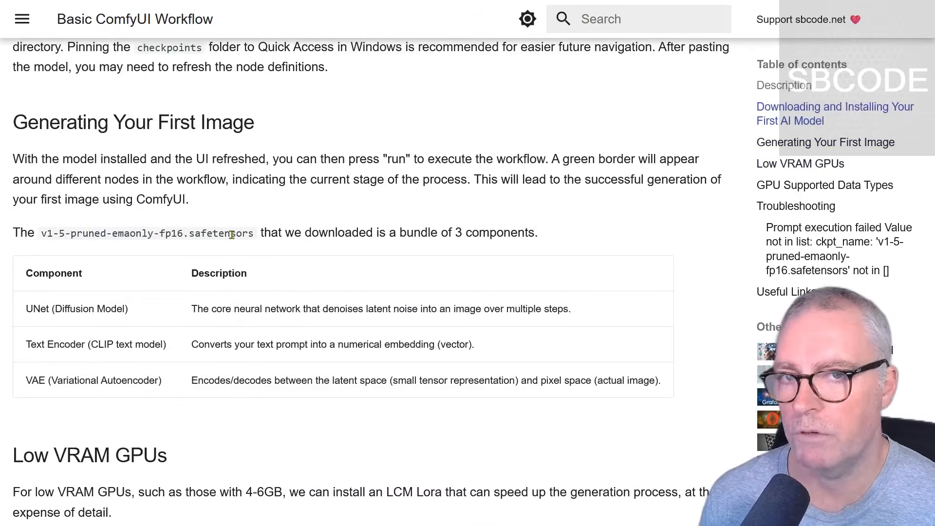
pyautogui.moveTo(41, 234); pyautogui.dragTo(208, 235)
pyautogui.click(174, 234)
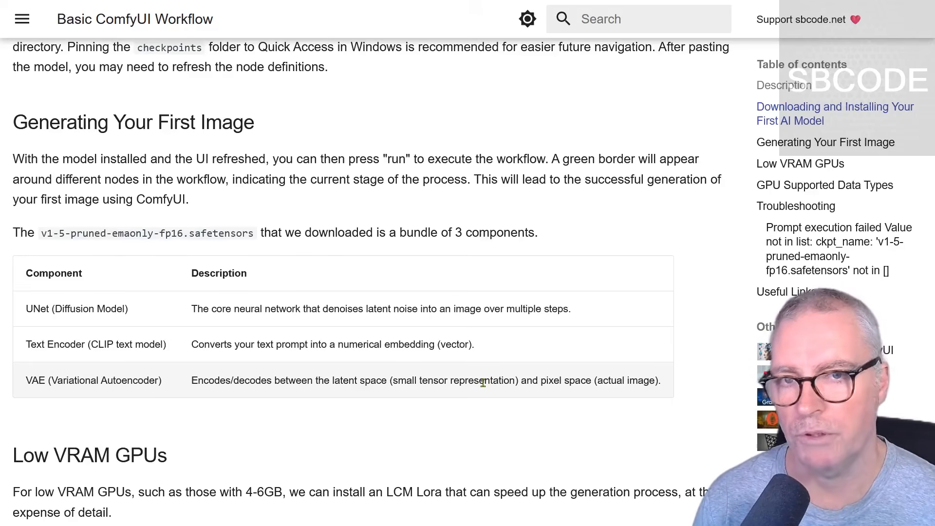
pyautogui.doubleClick(242, 380)
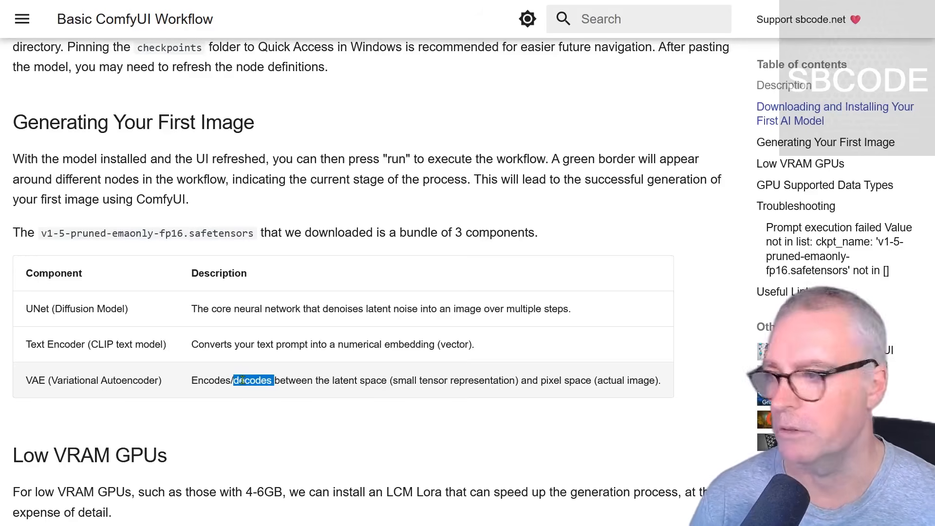
pyautogui.click(242, 380)
pyautogui.doubleClick(234, 233)
pyautogui.moveTo(42, 234); pyautogui.dragTo(254, 234)
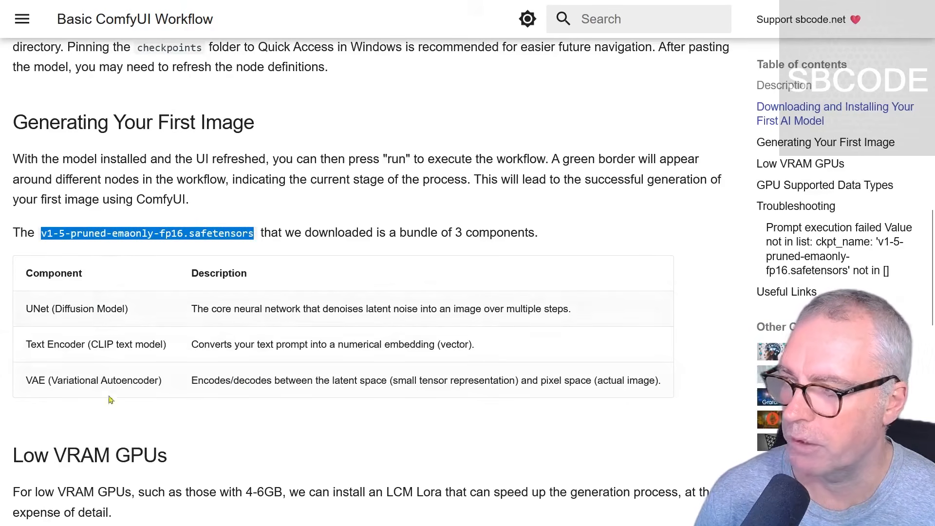
pyautogui.click(311, 309)
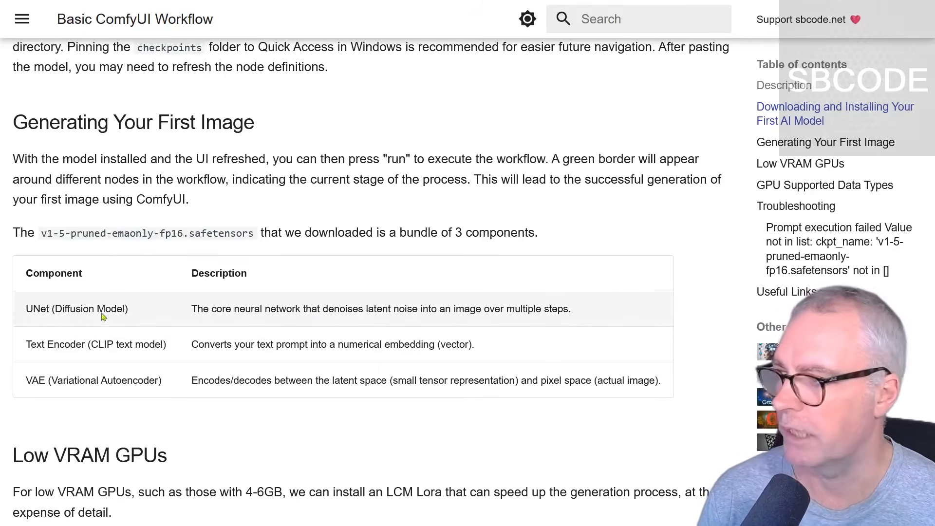
pyautogui.moveTo(42, 235); pyautogui.dragTo(251, 239)
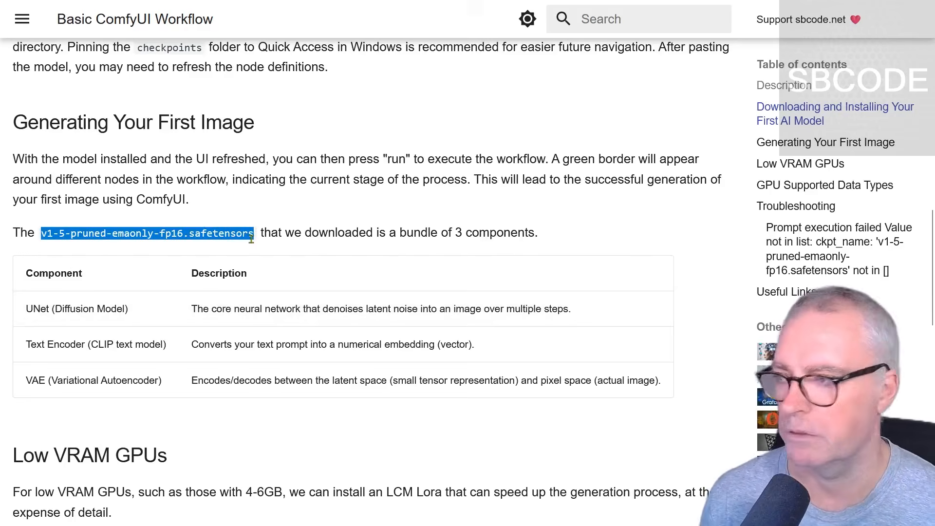
pyautogui.click(373, 243)
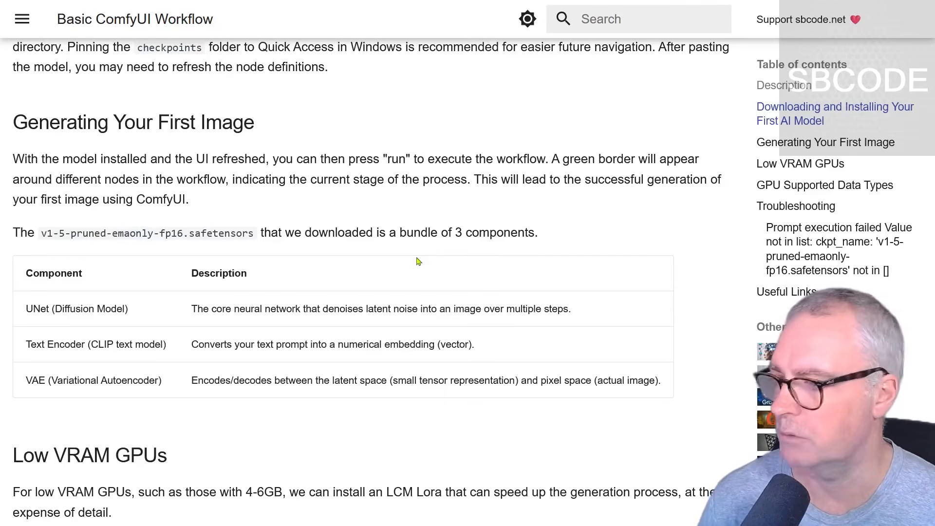
# Step: Switch back to ComfyUI and move the Load Checkpoint node further left on the canvas
pyautogui.hotkey('alt', 'Tab')
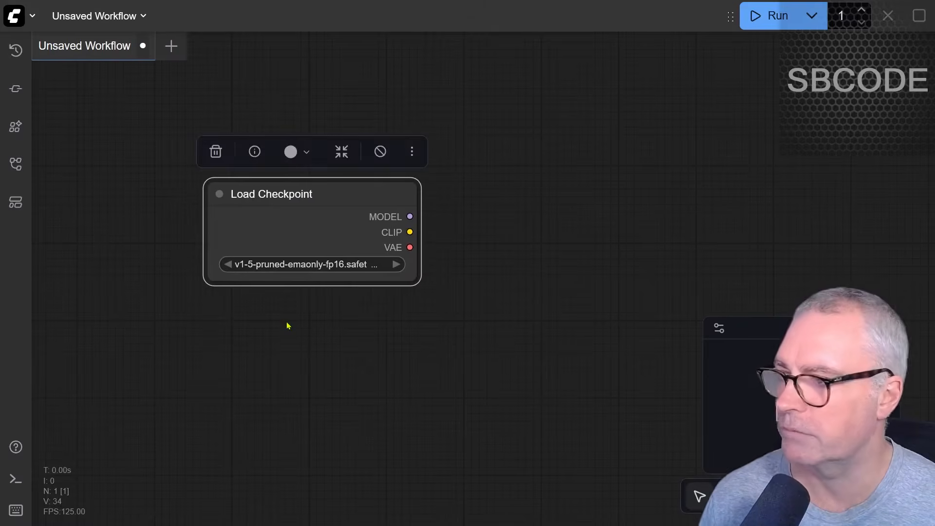
pyautogui.moveTo(302, 192); pyautogui.dragTo(228, 190)
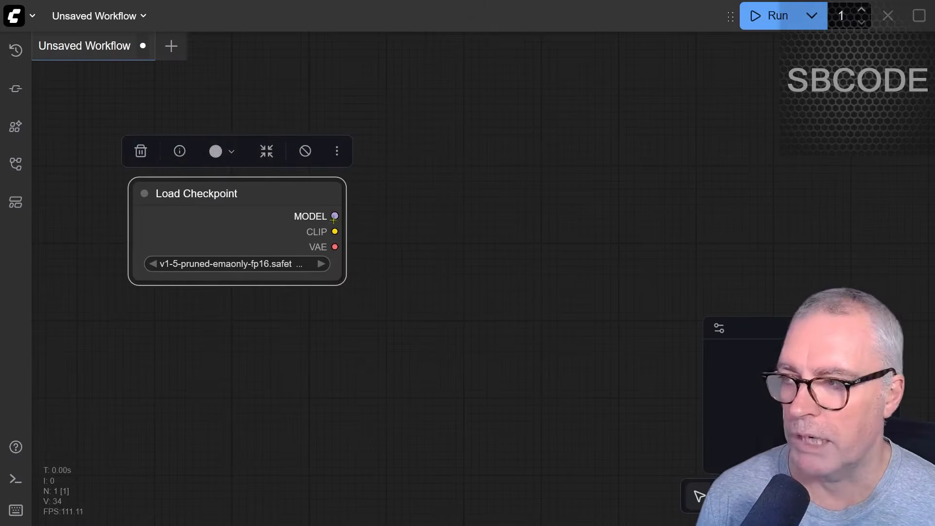
# Step: Compare the Load Checkpoint node's MODEL output with the UNet (Diffusion Model) entry in the browser documentation's component table
pyautogui.moveTo(336, 216)
pyautogui.hotkey('alt', 'Tab')
pyautogui.moveTo(128, 309); pyautogui.dragTo(23, 311)
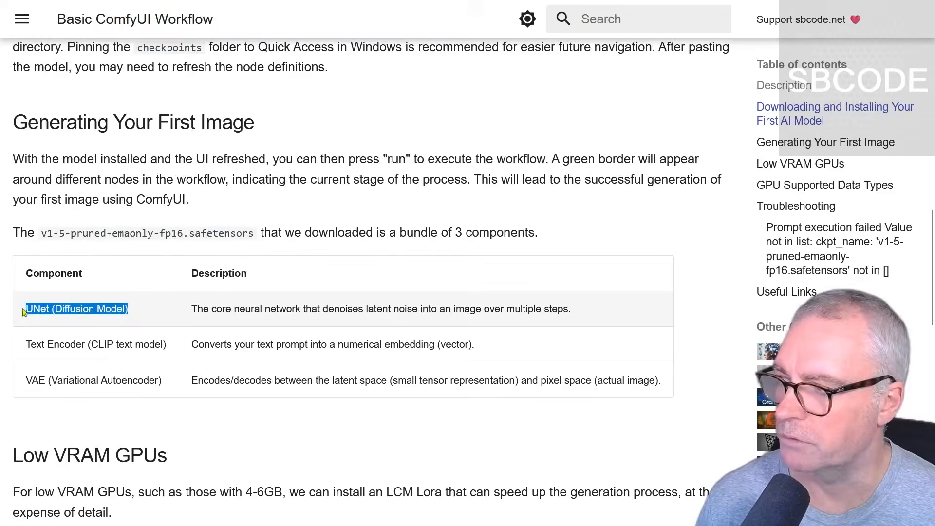
# Step: Switch back to ComfyUI, add a KSampler node from Load Checkpoint's MODEL output, and arrange the two nodes closer together
pyautogui.click(225, 307)
pyautogui.hotkey('alt', 'Tab')
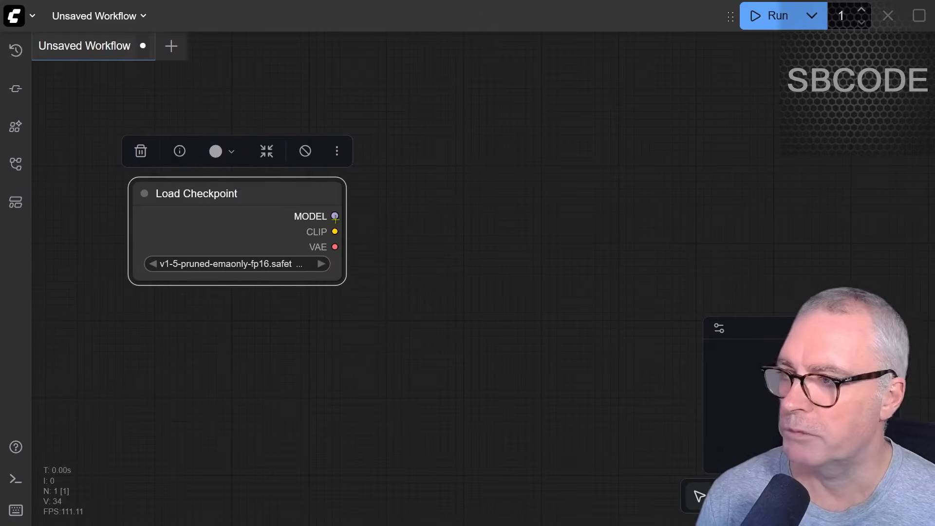
pyautogui.moveTo(335, 216); pyautogui.dragTo(574, 217)
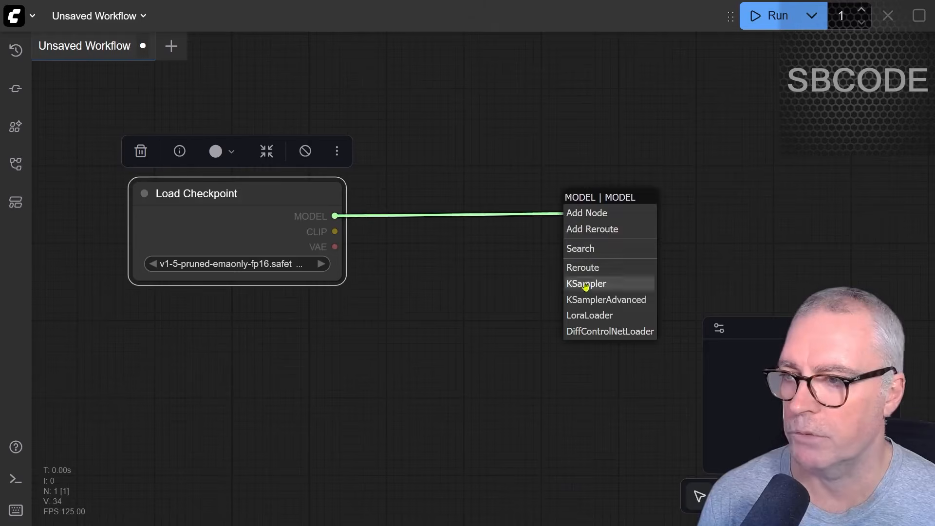
pyautogui.click(416, 200)
pyautogui.moveTo(335, 216); pyautogui.dragTo(561, 219)
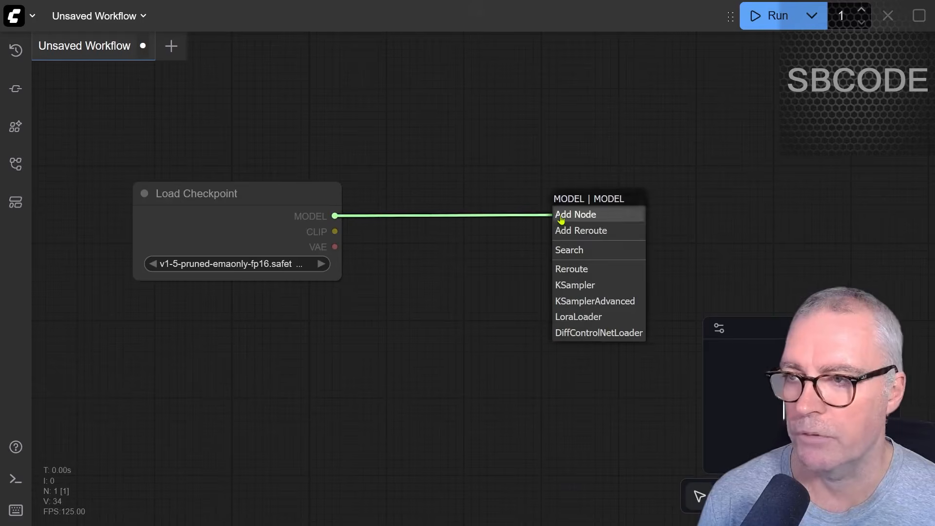
pyautogui.click(569, 287)
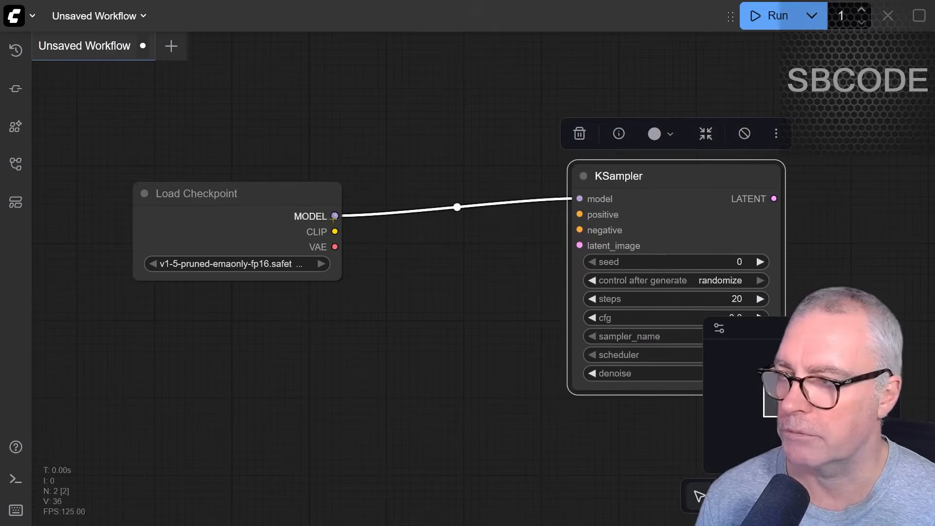
pyautogui.moveTo(302, 229); pyautogui.dragTo(248, 207)
pyautogui.moveTo(660, 177); pyautogui.dragTo(514, 172)
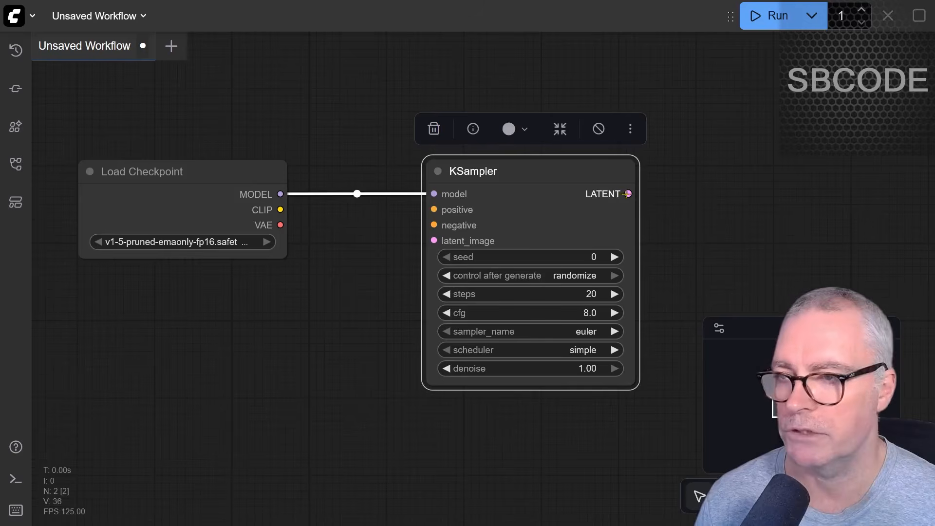
# Step: Add a VAE Decode node from the KSampler's LATENT output and place it above and to the right of the KSampler
pyautogui.moveTo(628, 194); pyautogui.dragTo(699, 194)
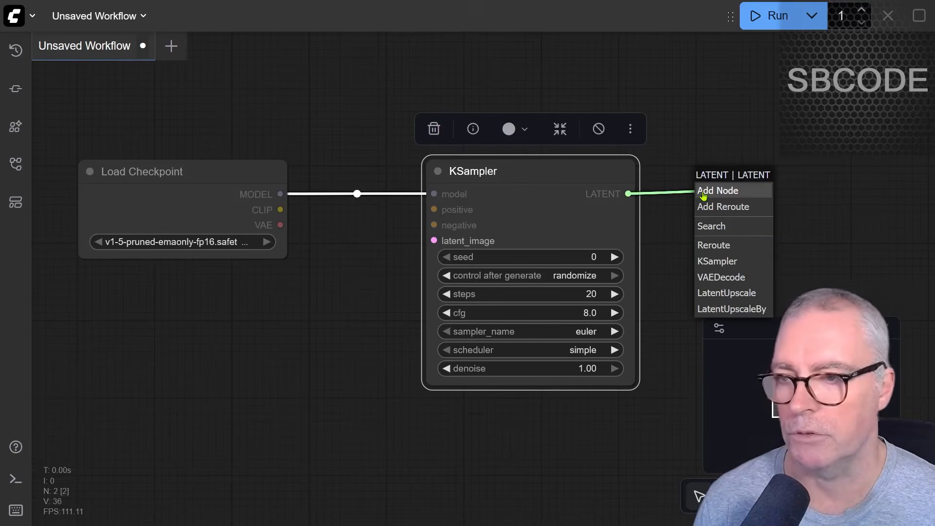
pyautogui.click(718, 278)
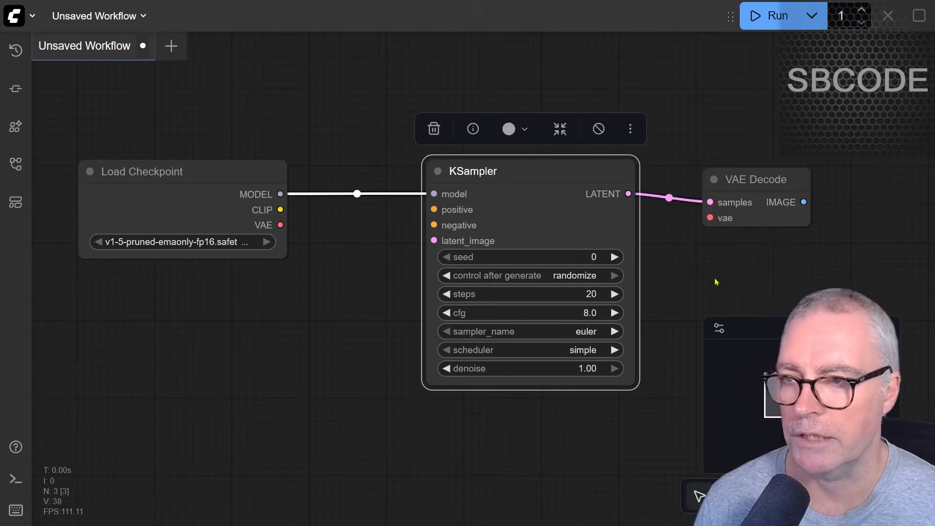
pyautogui.moveTo(761, 176); pyautogui.dragTo(733, 83)
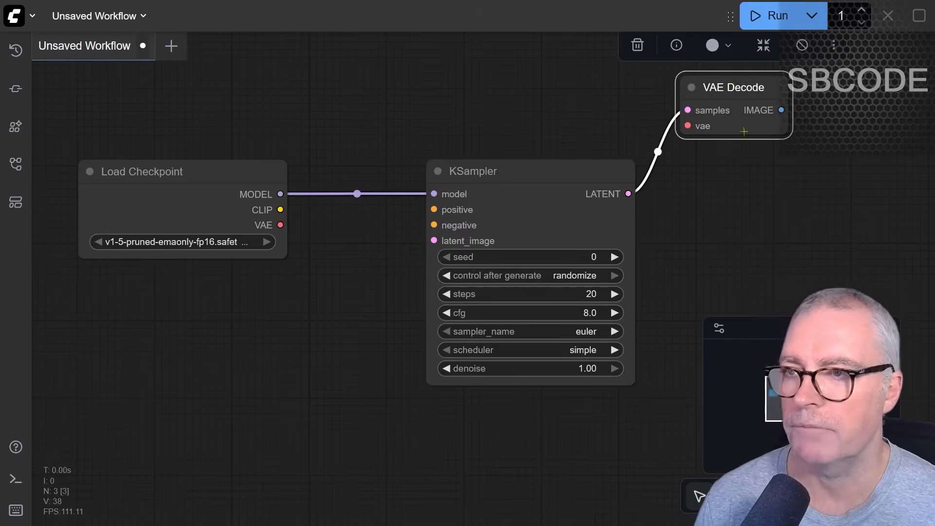
# Step: Add a Preview Image node from VAE Decode's IMAGE output, position it directly below VAE Decode, and enlarge it slightly
pyautogui.moveTo(781, 110); pyautogui.dragTo(745, 167)
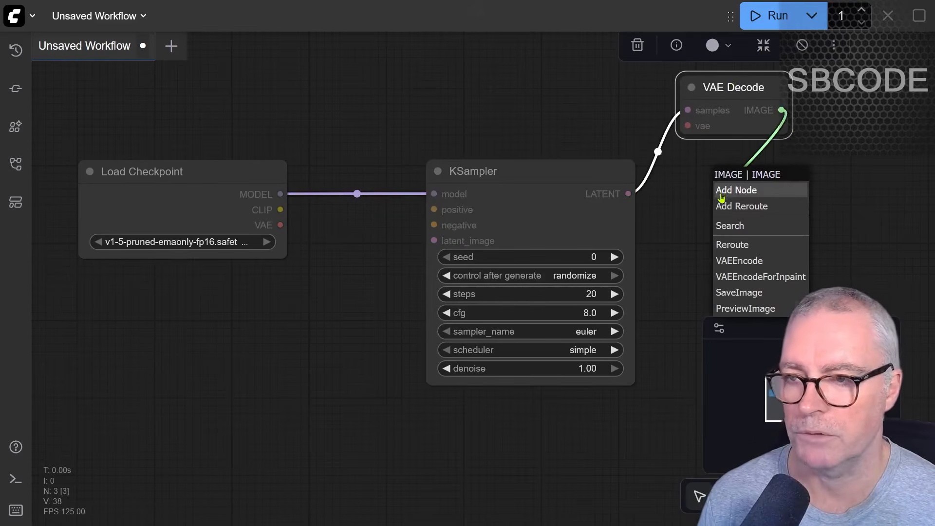
pyautogui.click(743, 308)
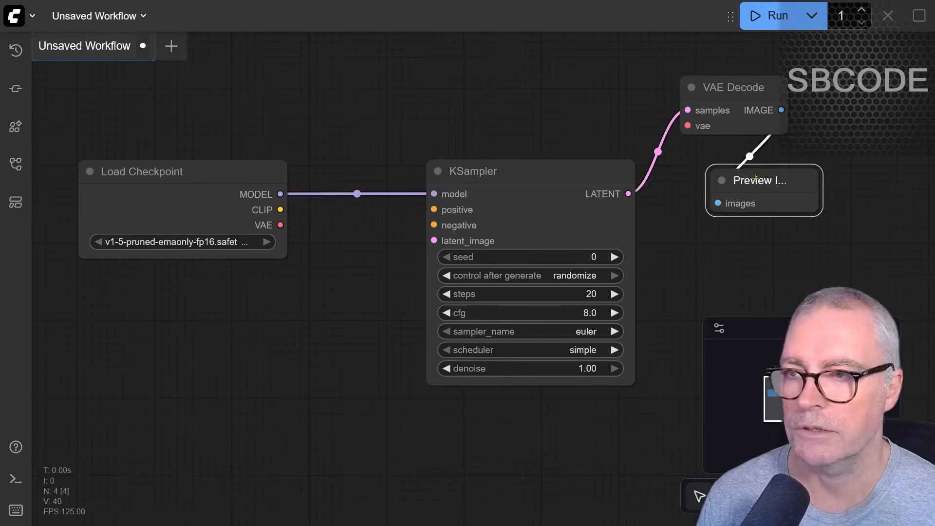
pyautogui.moveTo(754, 178); pyautogui.dragTo(727, 172)
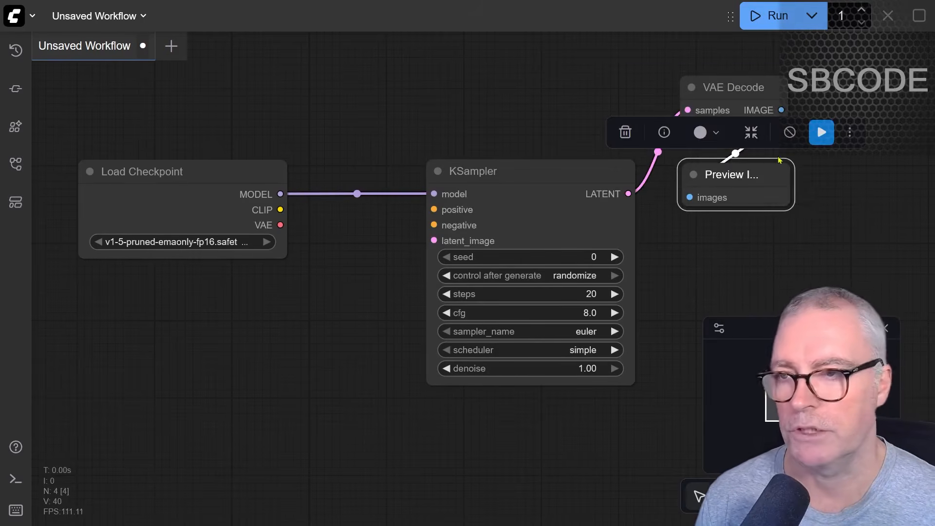
pyautogui.click(792, 229)
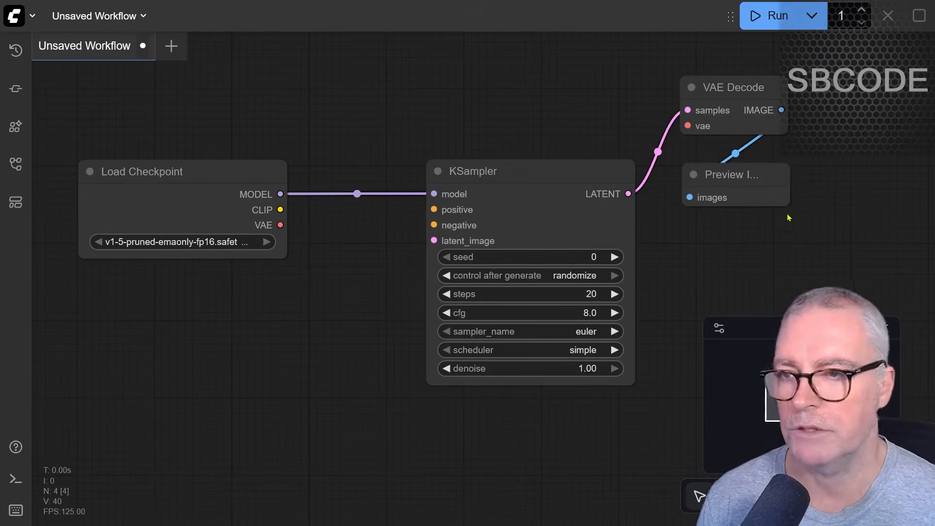
pyautogui.moveTo(786, 204); pyautogui.dragTo(805, 231)
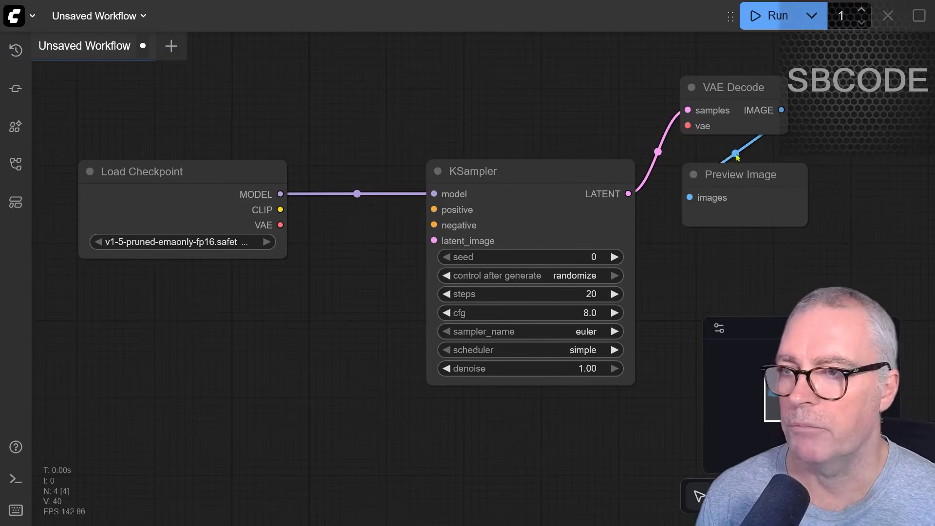
# Step: Connect Load Checkpoint's VAE output to VAE Decode's vae input and move the KSampler lower, away from the link
pyautogui.click(729, 88)
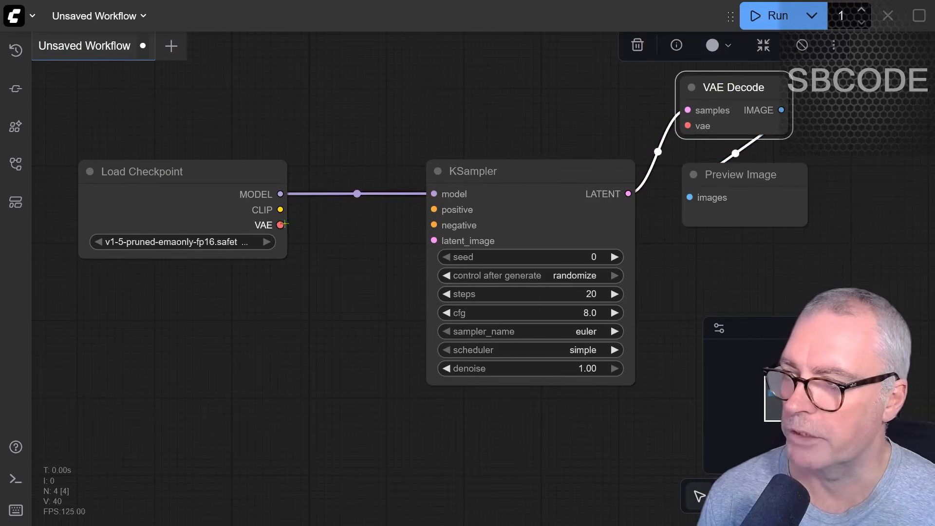
pyautogui.moveTo(282, 225); pyautogui.dragTo(690, 126)
pyautogui.moveTo(537, 176); pyautogui.dragTo(499, 203)
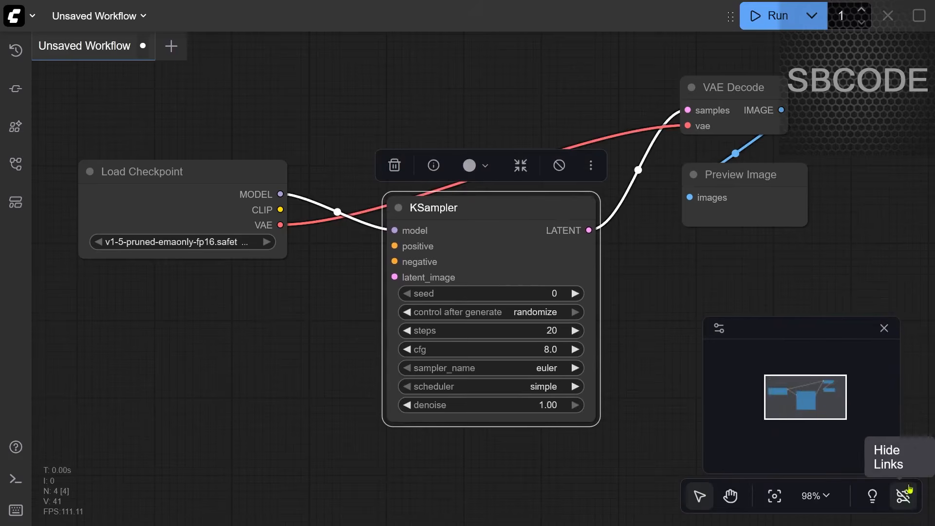
# Step: Hide the links between the nodes and show them again
pyautogui.click(905, 495)
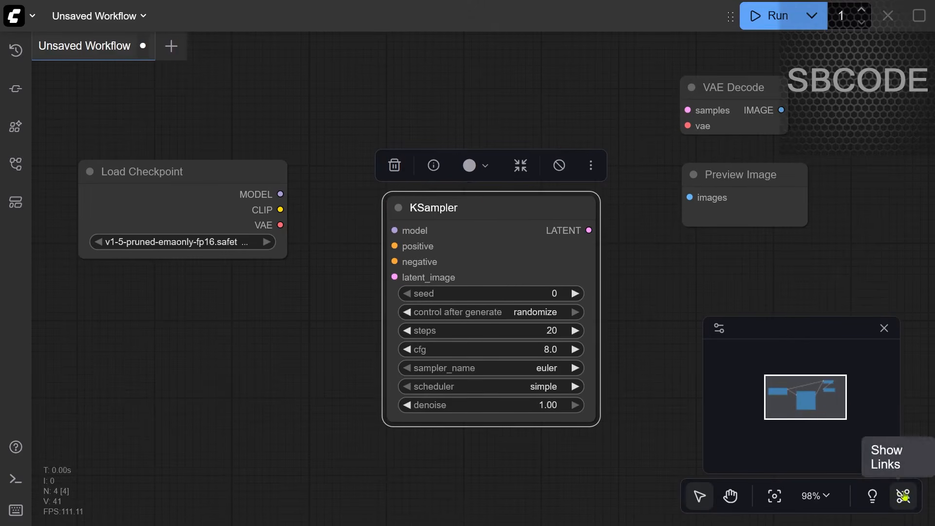
pyautogui.click(905, 495)
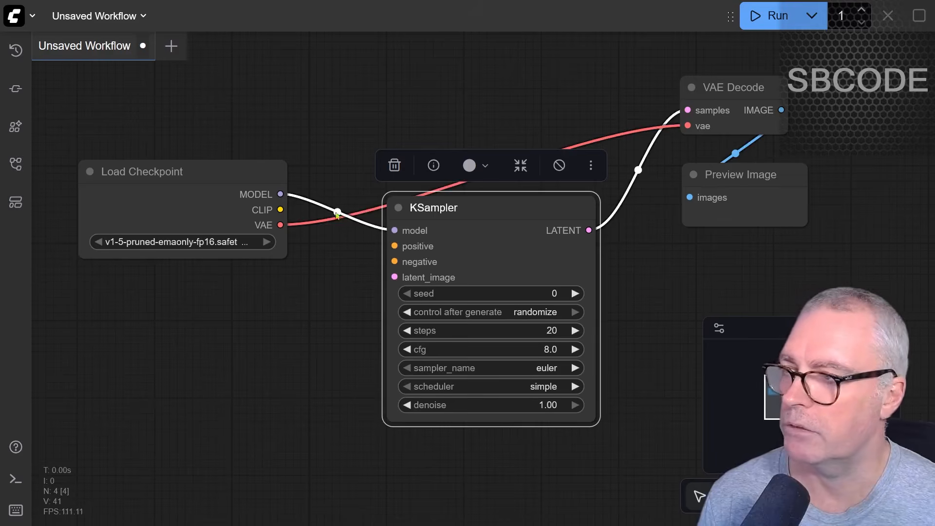
# Step: Set the Link Render Mode to Straight in the Lite Graph settings and return to the canvas
pyautogui.click(29, 17)
pyautogui.moveTo(32, 174)
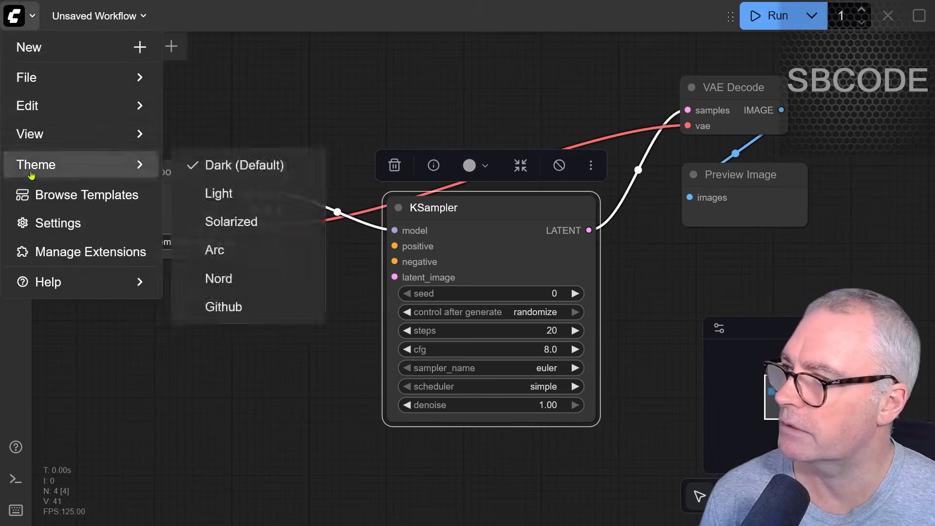
pyautogui.click(46, 222)
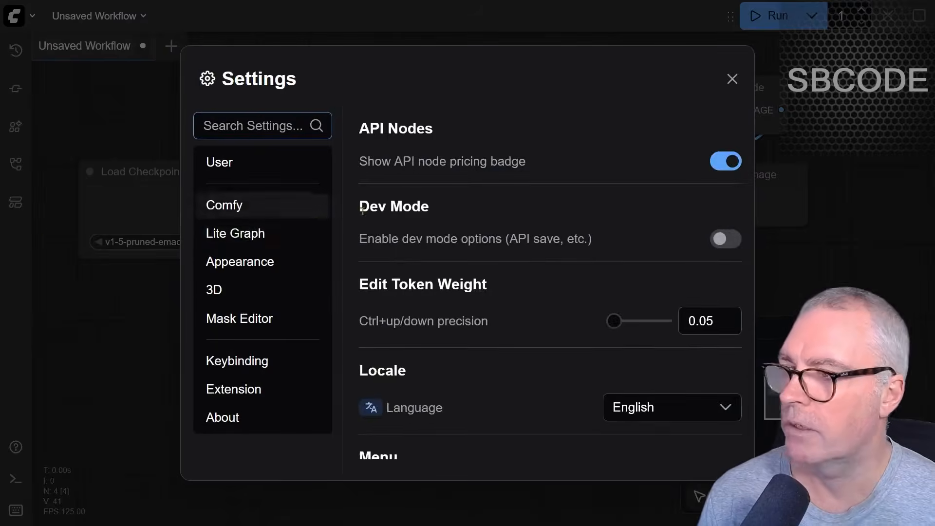
pyautogui.click(234, 233)
pyautogui.scroll(-5, 721, 166)
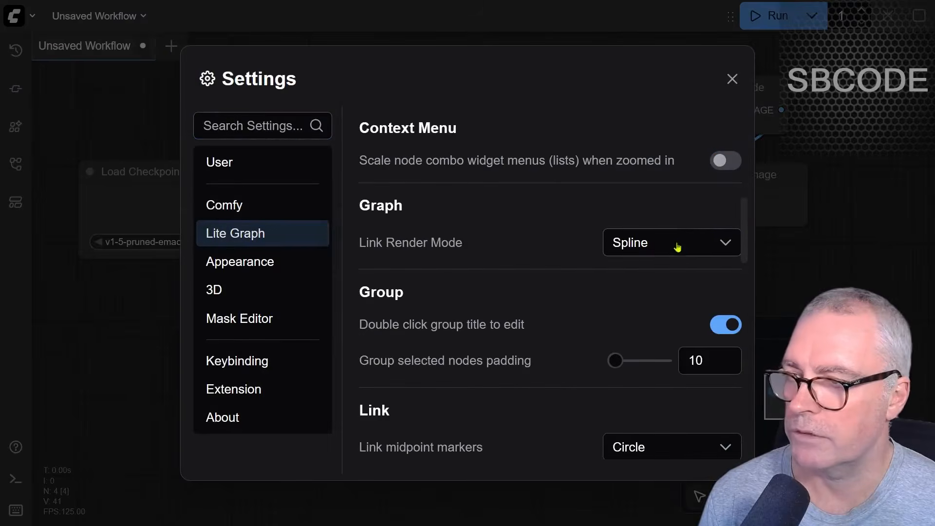
pyautogui.click(681, 252)
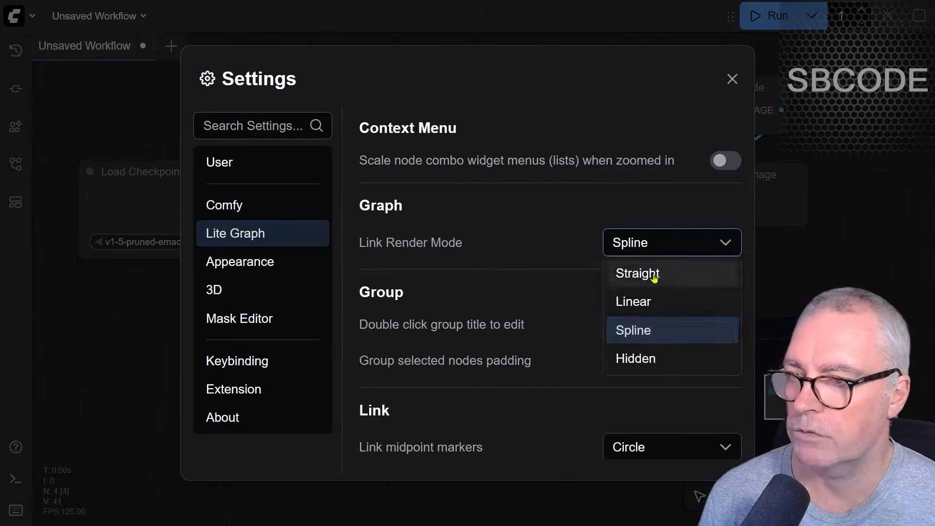
pyautogui.click(654, 275)
pyautogui.click(731, 79)
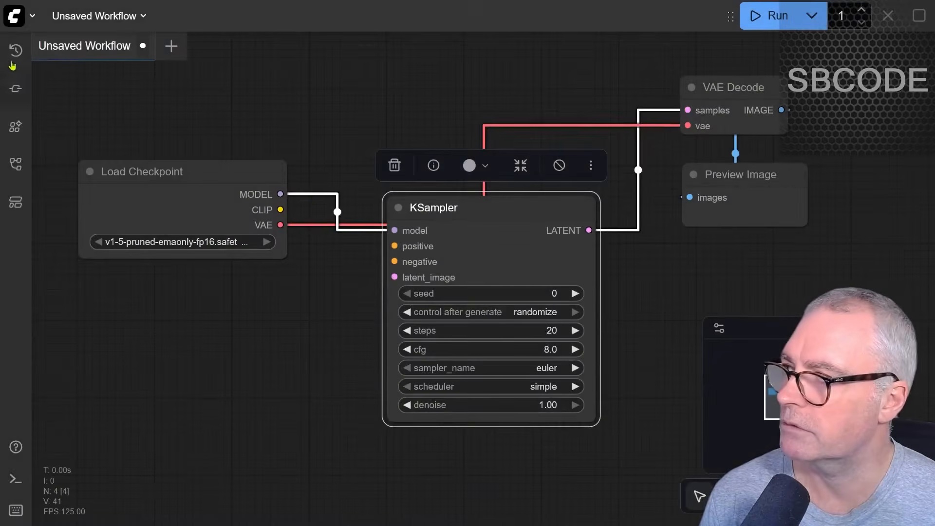
# Step: Set the Link Render Mode back to Spline in the Lite Graph settings and close the settings
pyautogui.click(13, 16)
pyautogui.click(68, 223)
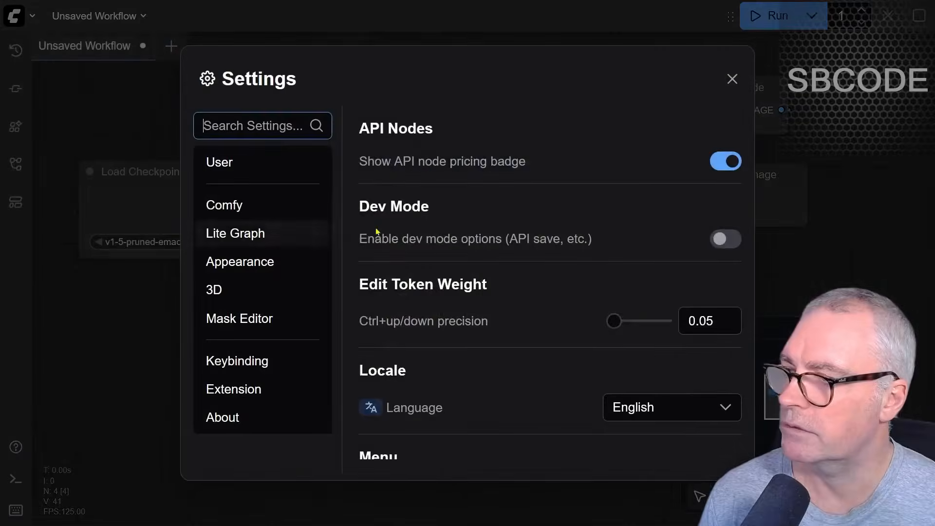
pyautogui.click(236, 232)
pyautogui.moveTo(743, 139); pyautogui.dragTo(741, 233)
pyautogui.click(680, 236)
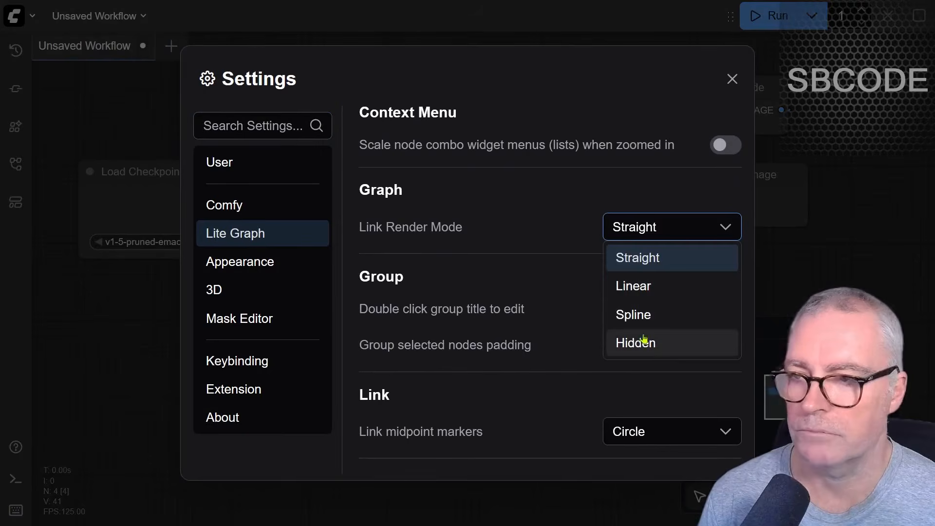
pyautogui.click(635, 317)
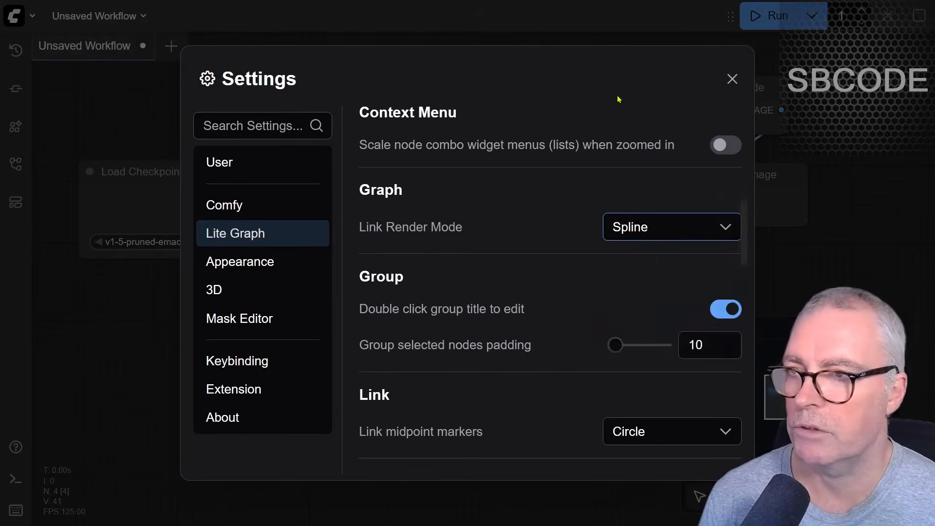
pyautogui.moveTo(631, 65); pyautogui.dragTo(437, 218)
pyautogui.click(555, 125)
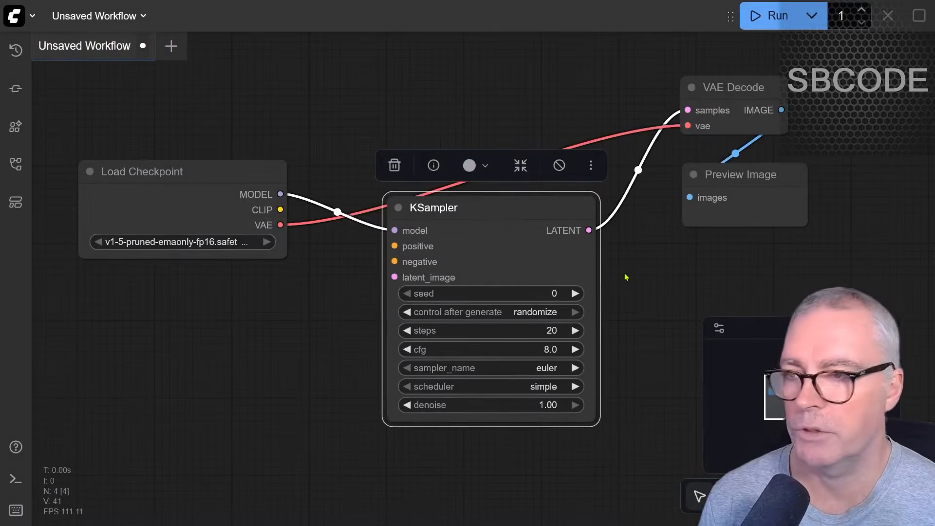
# Step: Add a CLIP Text Encode (Prompt) node from the KSampler's positive input and place it to the KSampler's left, below Load Checkpoint
pyautogui.scroll(-5, 625, 277)
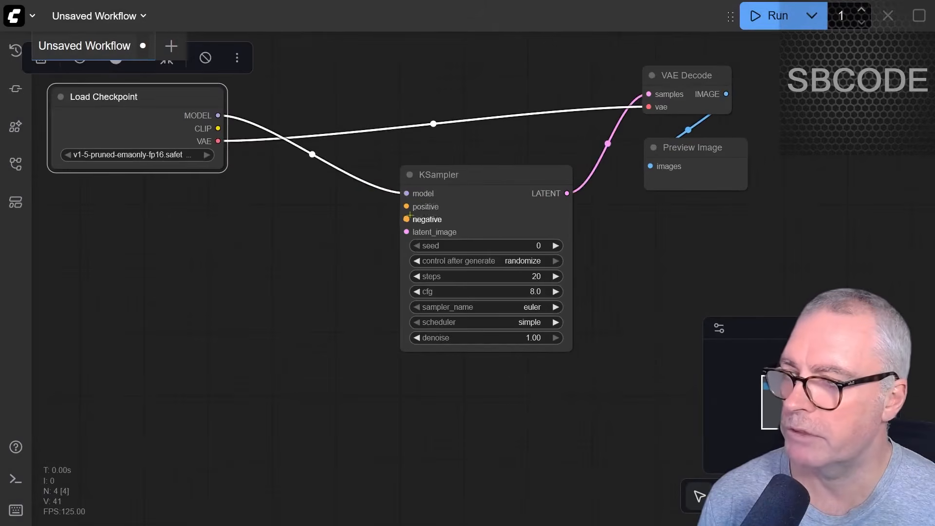
pyautogui.click(408, 206)
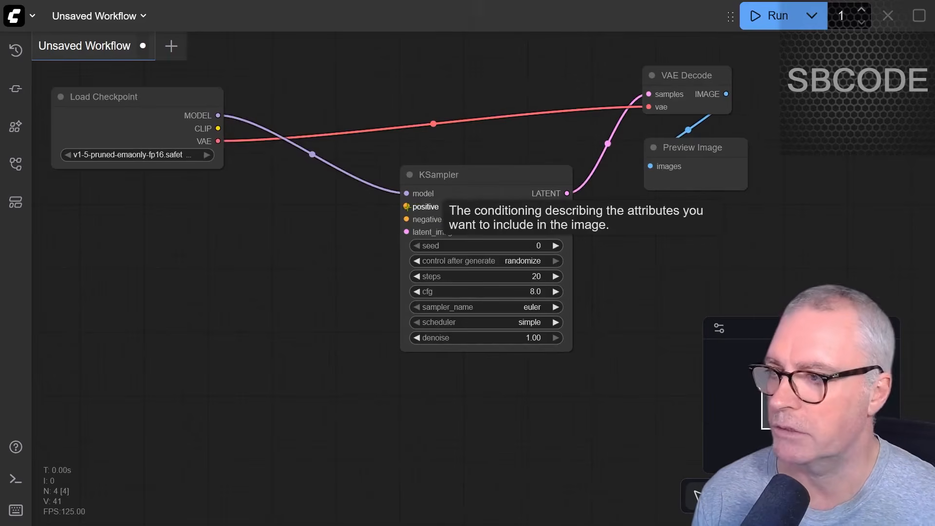
pyautogui.moveTo(407, 207); pyautogui.dragTo(310, 238)
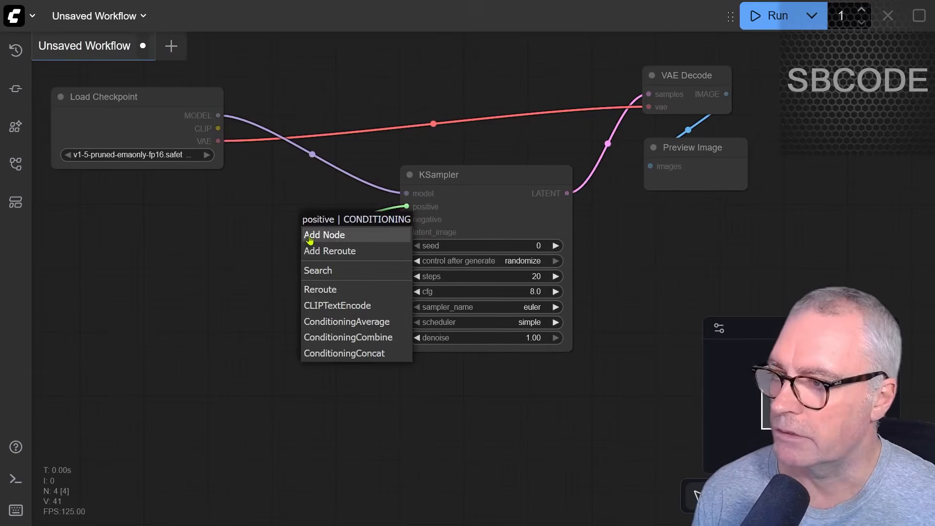
pyautogui.click(352, 311)
pyautogui.moveTo(499, 363); pyautogui.dragTo(294, 278)
pyautogui.moveTo(242, 216); pyautogui.dragTo(260, 227)
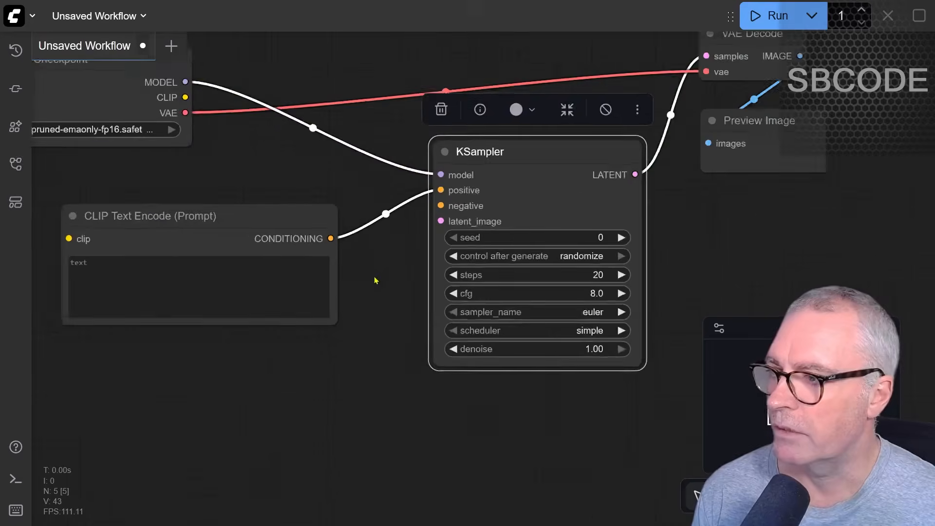
pyautogui.scroll(1, 375, 280)
pyautogui.moveTo(375, 265); pyautogui.dragTo(455, 292)
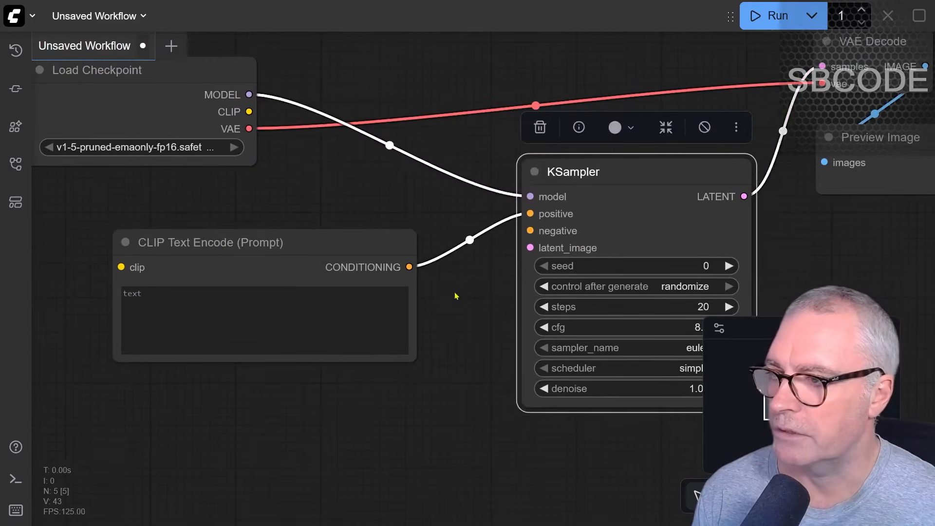
pyautogui.click(455, 293)
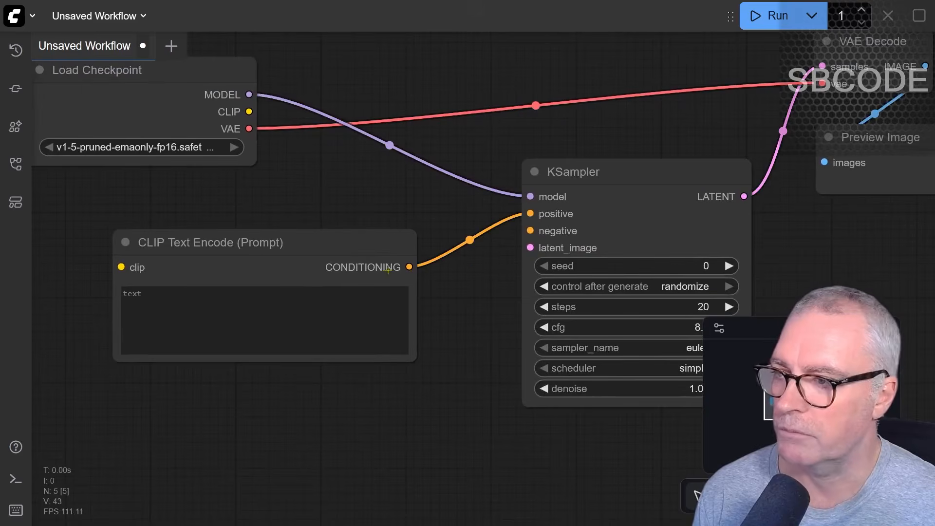
# Step: Connect Load Checkpoint's CLIP output to the CLIP Text Encode node's clip input and move Load Checkpoint further left
pyautogui.moveTo(378, 195); pyautogui.dragTo(352, 235)
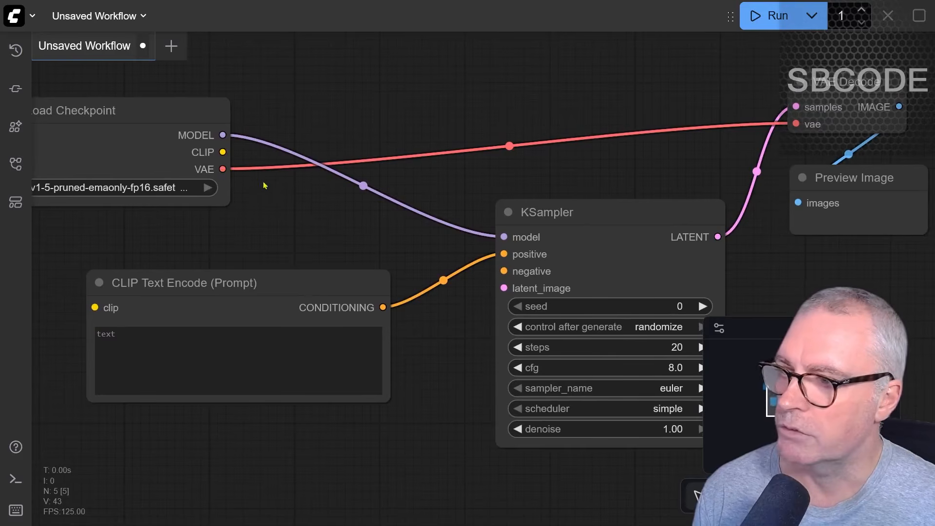
pyautogui.moveTo(222, 152)
pyautogui.mouseDown()
pyautogui.moveTo(504, 271)
pyautogui.moveTo(216, 171)
pyautogui.moveTo(222, 153)
pyautogui.mouseUp()
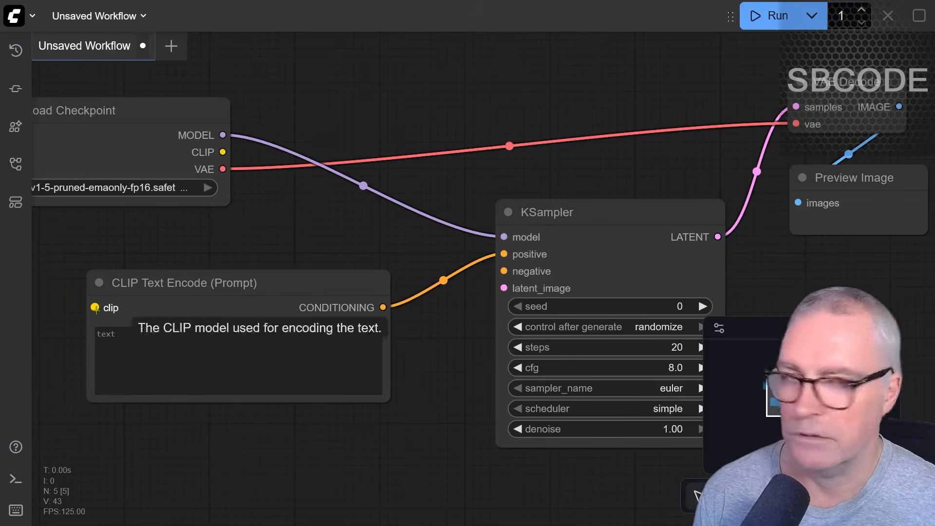
pyautogui.moveTo(221, 153); pyautogui.dragTo(95, 307)
pyautogui.moveTo(242, 249); pyautogui.dragTo(436, 288)
pyautogui.moveTo(345, 156); pyautogui.dragTo(216, 155)
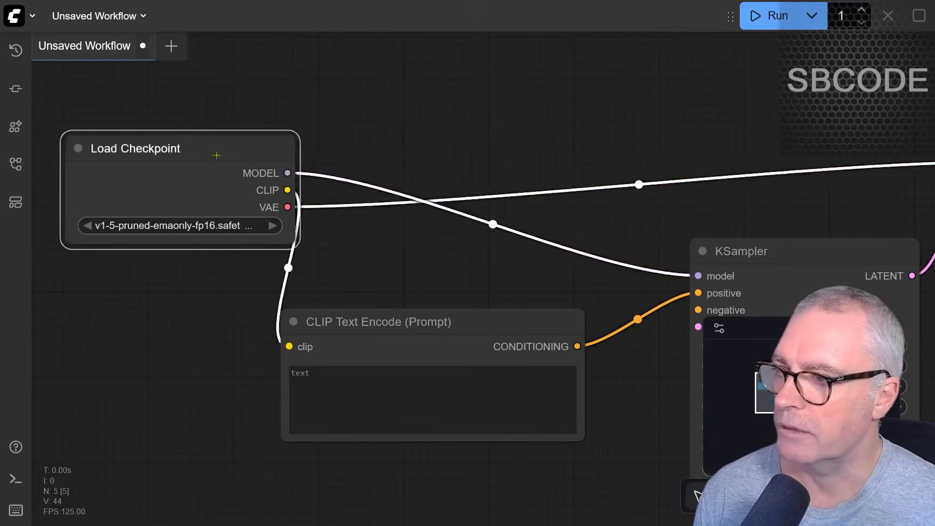
# Step: Move the CLIP Text Encode node up and closer to the KSampler
pyautogui.moveTo(456, 322); pyautogui.dragTo(505, 294)
pyautogui.scroll(-3, 567, 325)
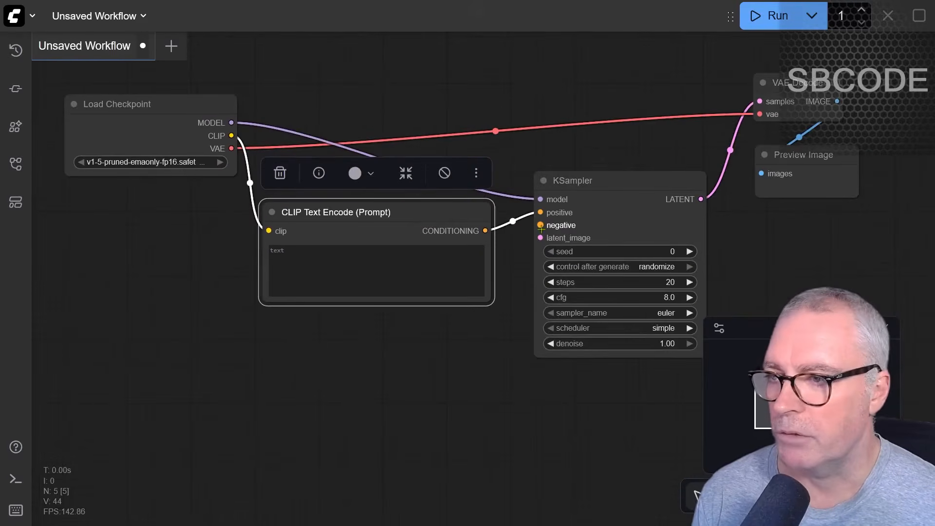
# Step: Try adding a second CLIP Text Encode node from the KSampler's negative input
pyautogui.moveTo(541, 225); pyautogui.dragTo(445, 367)
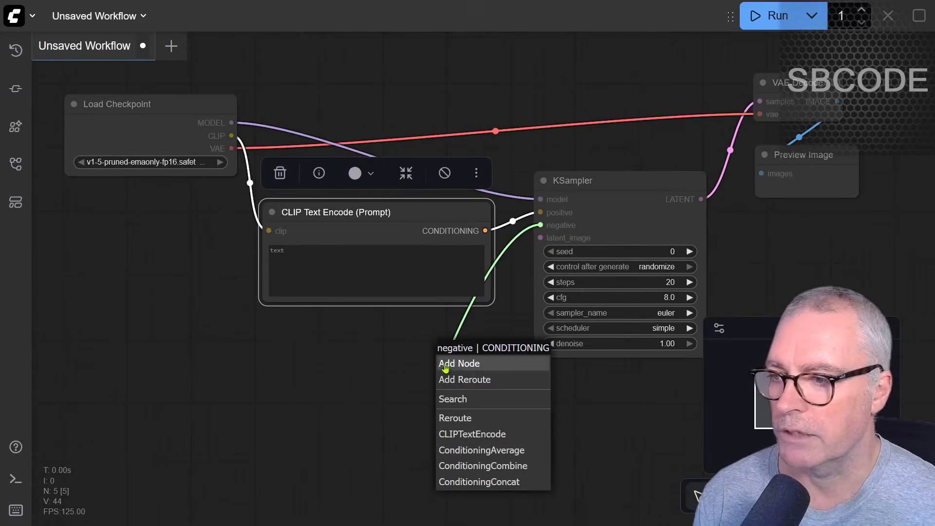
pyautogui.click(462, 436)
pyautogui.click(551, 354)
pyautogui.click(258, 311)
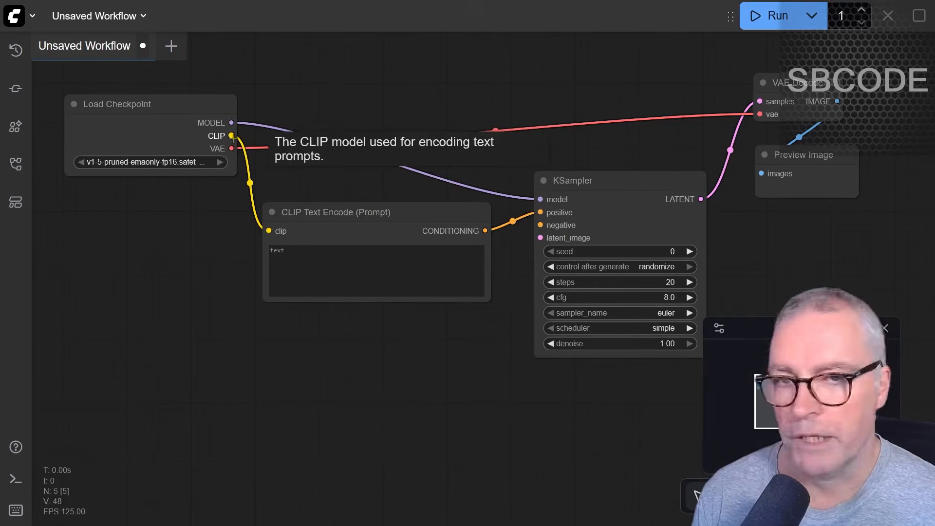
# Step: Add a CLIP Text Encode node from Load Checkpoint's CLIP output, connect it to the KSampler's negative input, and undo the addition
pyautogui.moveTo(231, 136); pyautogui.dragTo(258, 367)
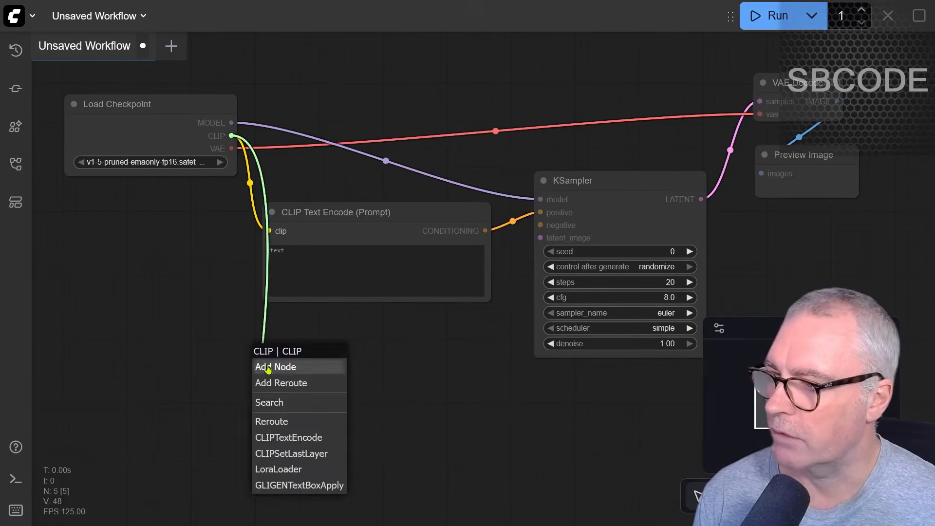
pyautogui.click(290, 436)
pyautogui.moveTo(510, 376); pyautogui.dragTo(540, 225)
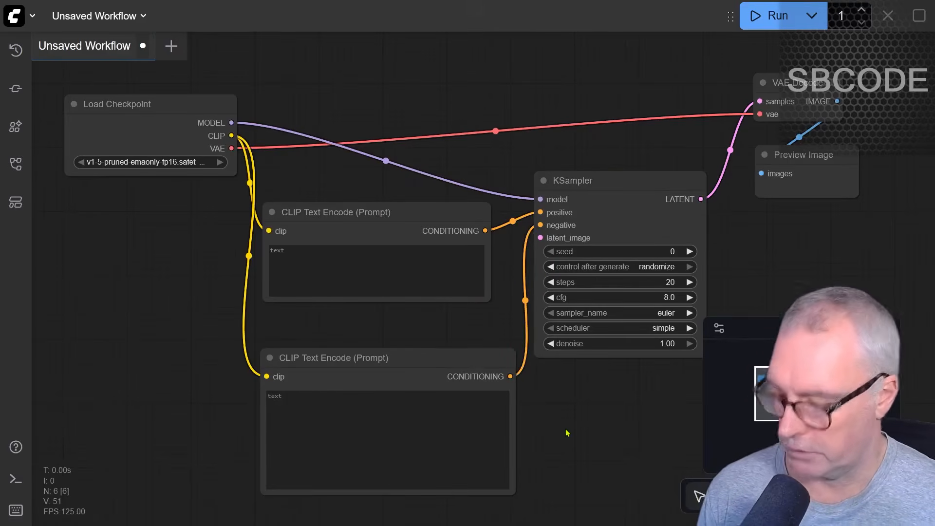
pyautogui.hotkey('ctrl', 'z')
pyautogui.hotkey('ctrl', 'z')
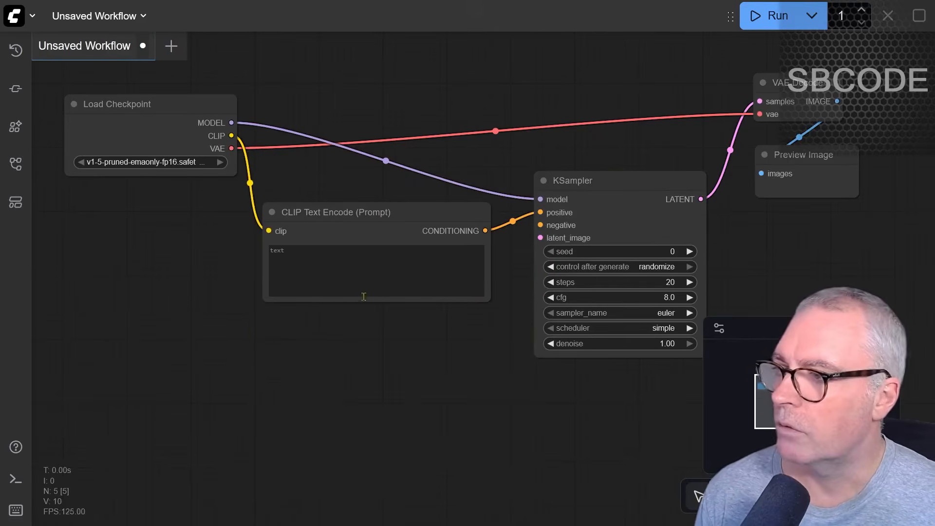
# Step: Duplicate the CLIP Text Encode node below the original and connect it between Load Checkpoint's CLIP output and the KSampler's negative input
pyautogui.click(375, 214)
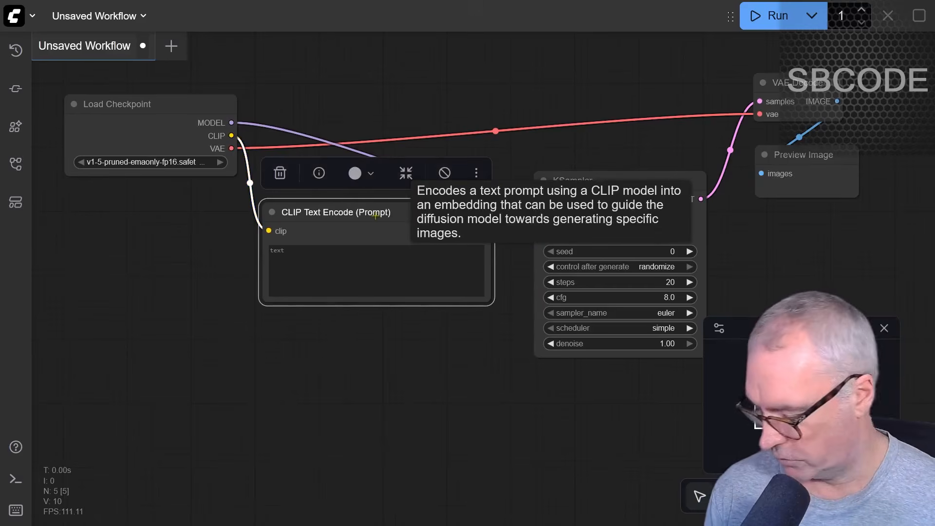
pyautogui.hotkey('ctrl', 'c')
pyautogui.hotkey('ctrl', 'v')
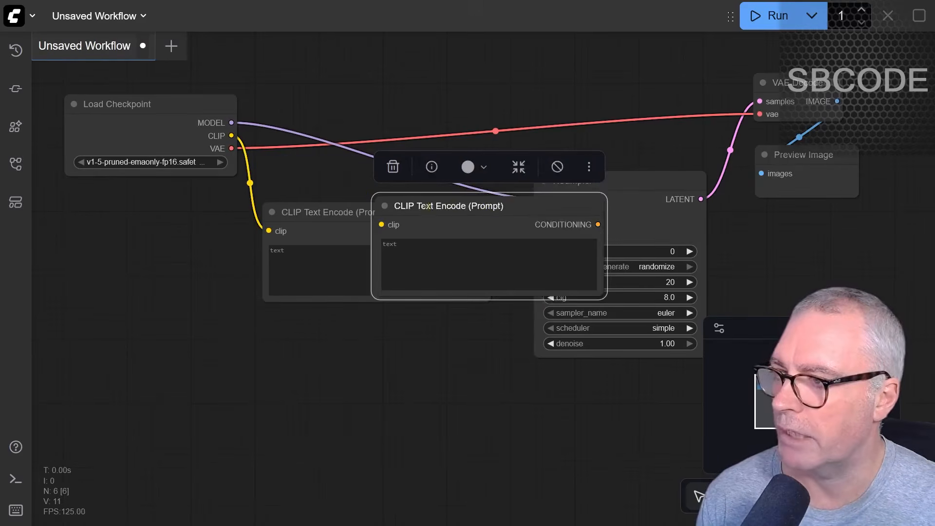
pyautogui.moveTo(452, 205); pyautogui.dragTo(337, 339)
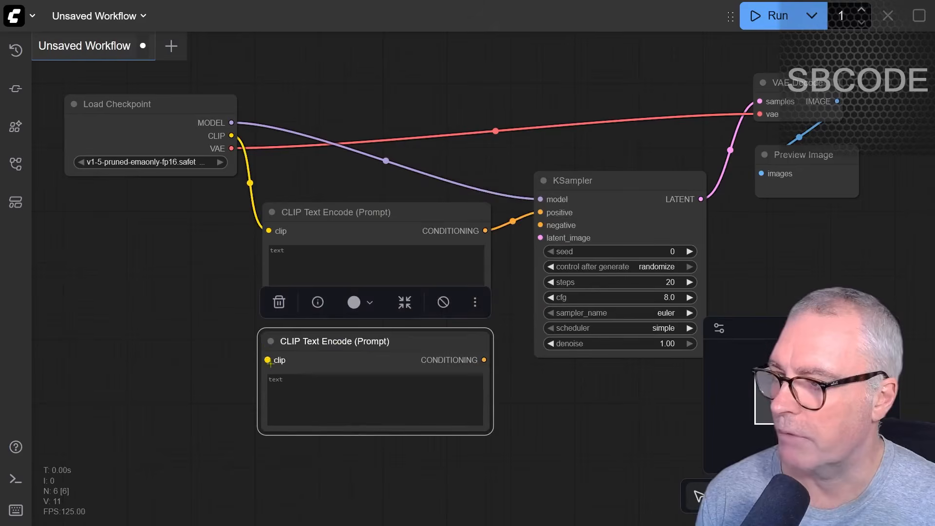
pyautogui.moveTo(267, 360); pyautogui.dragTo(229, 138)
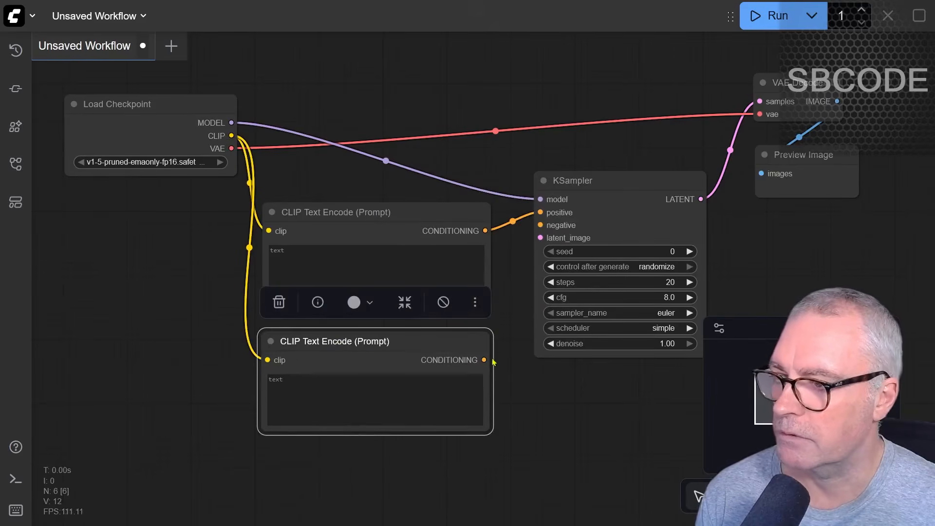
pyautogui.moveTo(484, 360); pyautogui.dragTo(540, 225)
# Step: Arrange the nodes with Load Checkpoint further left, the two CLIP Text Encode nodes stacked beside it, and the KSampler to their right
pyautogui.moveTo(146, 104); pyautogui.dragTo(102, 118)
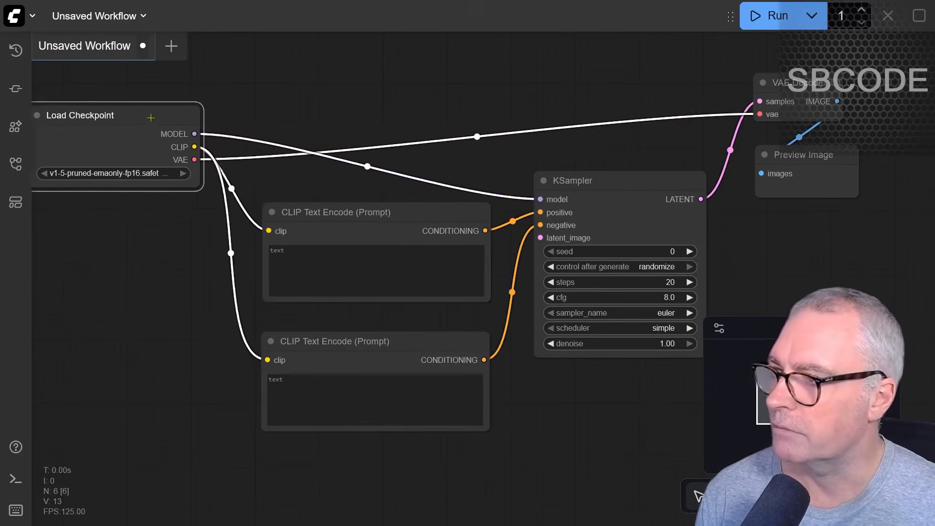
pyautogui.moveTo(390, 211); pyautogui.dragTo(390, 61)
pyautogui.moveTo(377, 332); pyautogui.dragTo(372, 198)
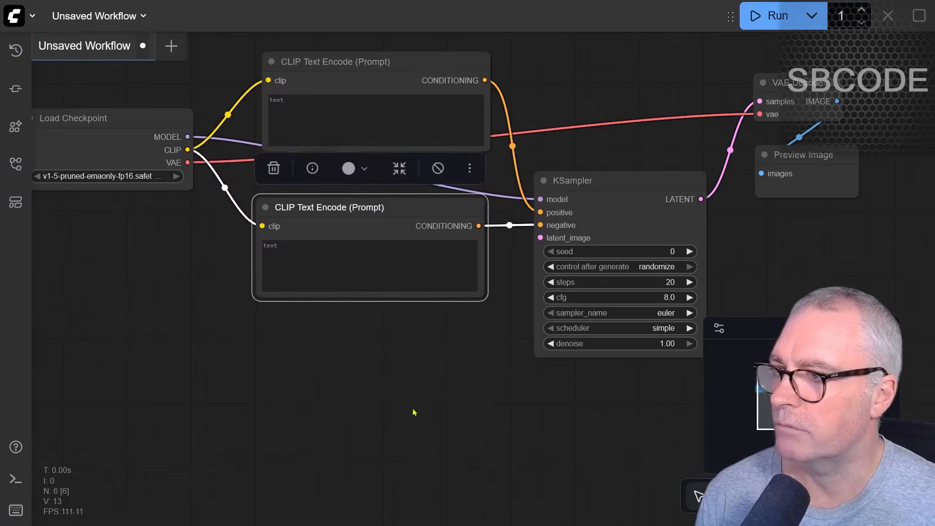
pyautogui.moveTo(528, 307); pyautogui.dragTo(519, 374)
pyautogui.moveTo(611, 245); pyautogui.dragTo(616, 155)
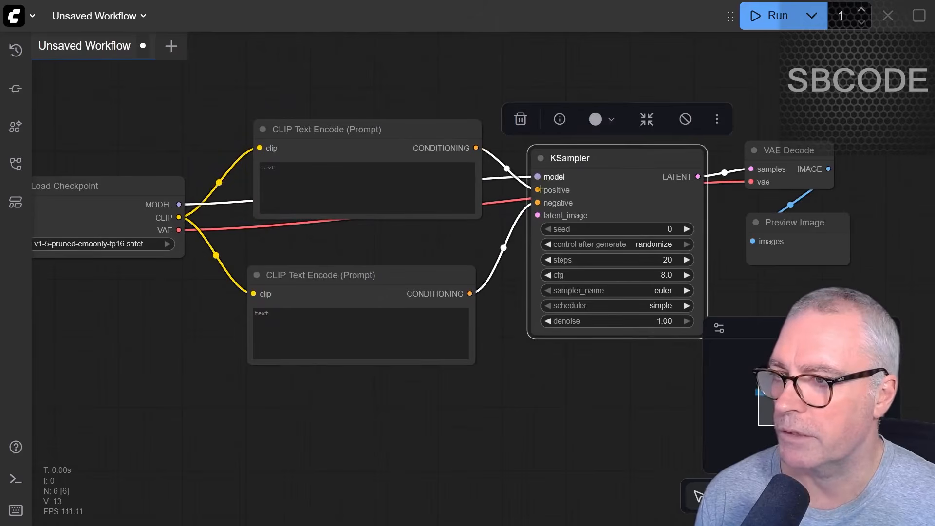
pyautogui.moveTo(466, 216); pyautogui.dragTo(457, 218)
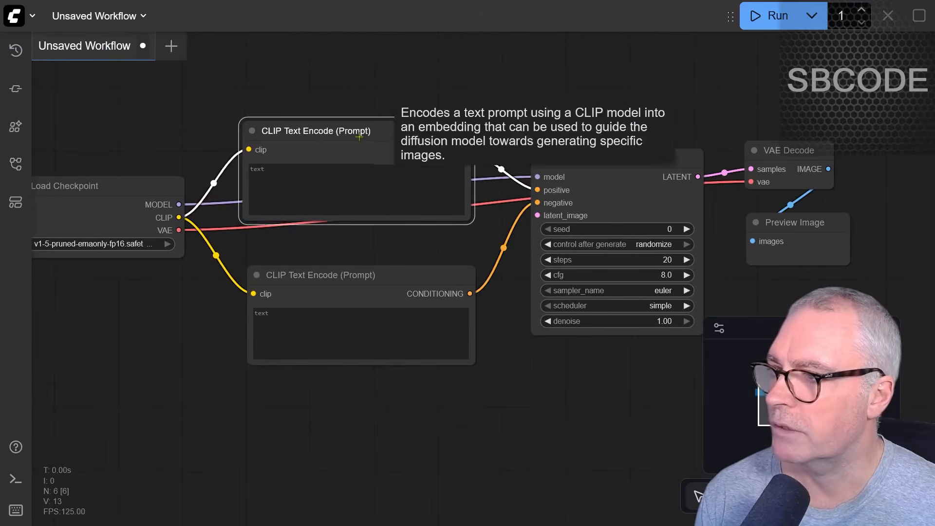
pyautogui.moveTo(371, 281); pyautogui.dragTo(370, 273)
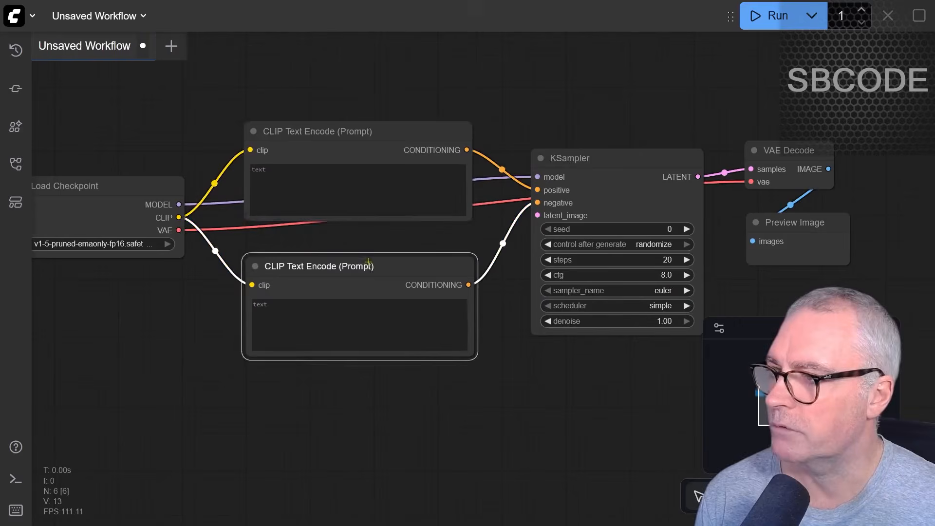
# Step: Enter "An apple on a table" as the positive prompt and "watermark, text" as the negative prompt
pyautogui.click(348, 190)
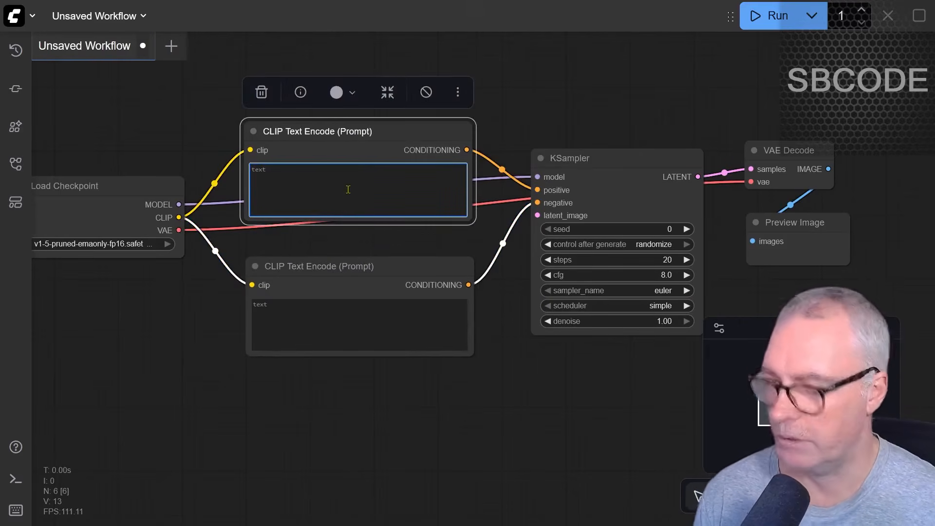
pyautogui.write('An apple on a table')
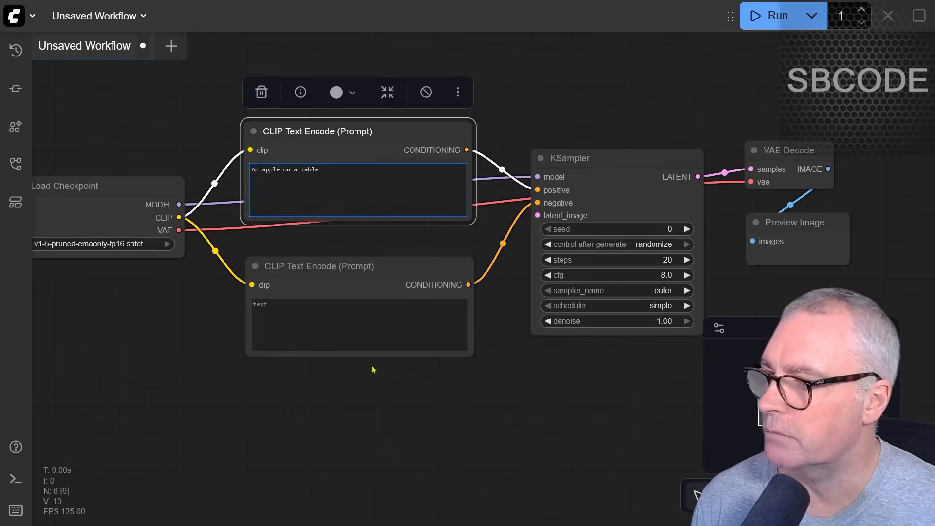
pyautogui.click(346, 317)
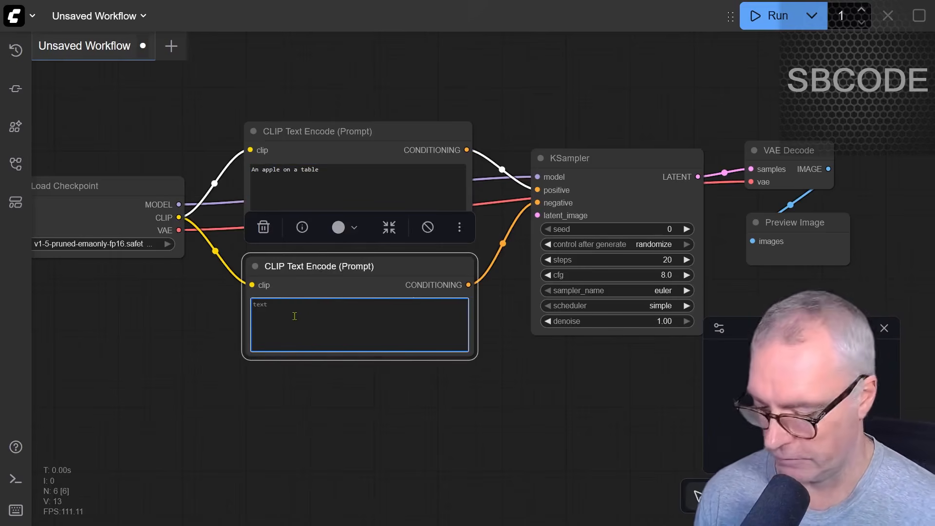
pyautogui.write('watermark, text')
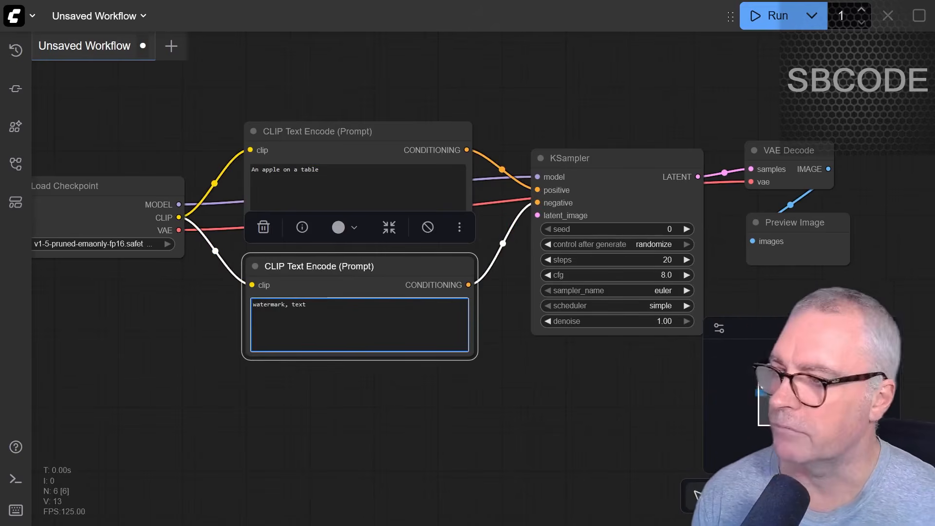
pyautogui.click(431, 425)
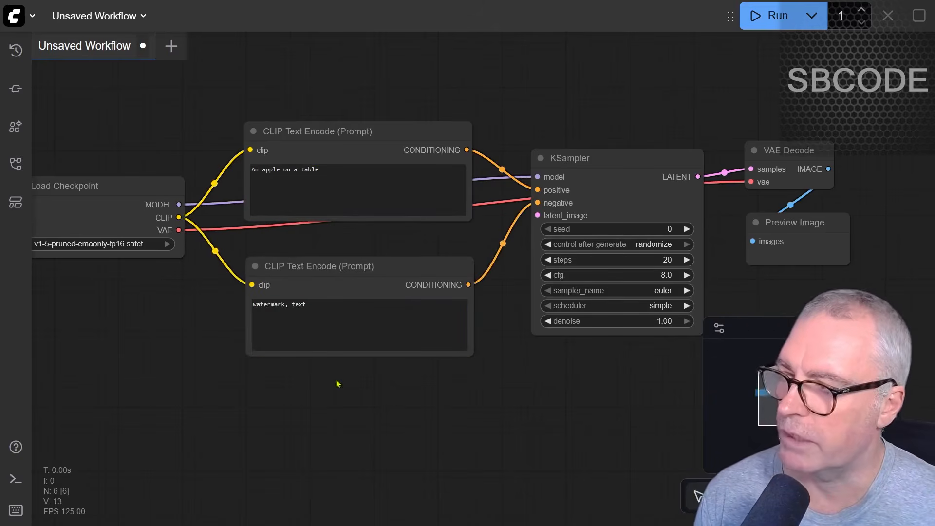
# Step: Review the Load Checkpoint node, the negative prompt text and the KSampler's latent_image input
pyautogui.moveTo(166, 316); pyautogui.dragTo(216, 346)
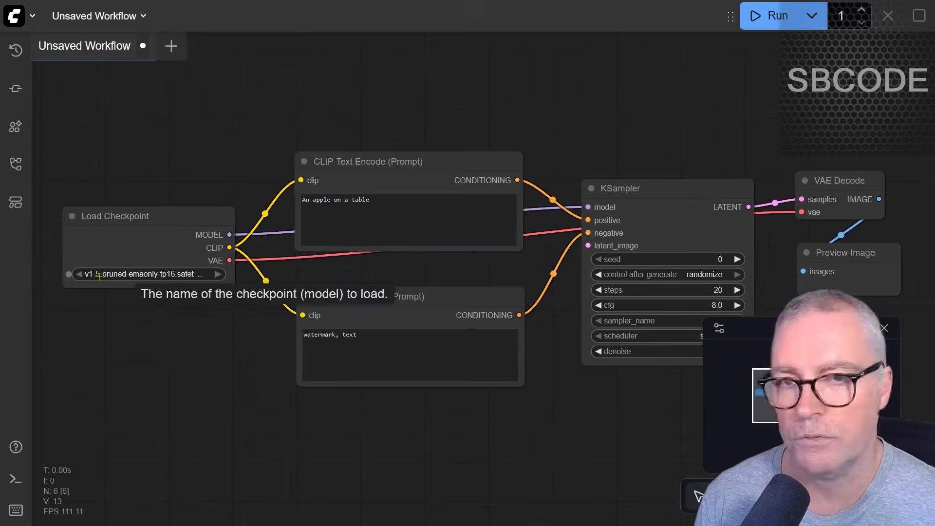
pyautogui.moveTo(547, 434); pyautogui.dragTo(481, 416)
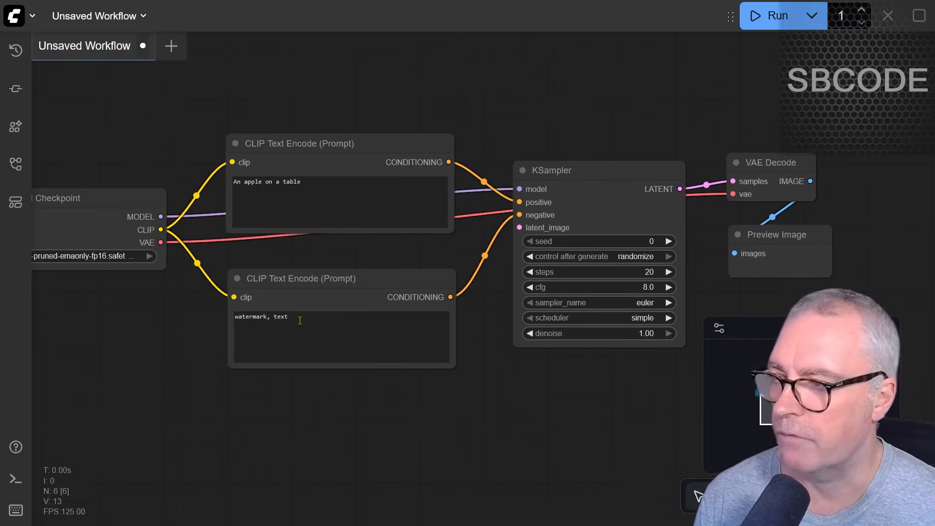
pyautogui.moveTo(289, 316); pyautogui.dragTo(235, 315)
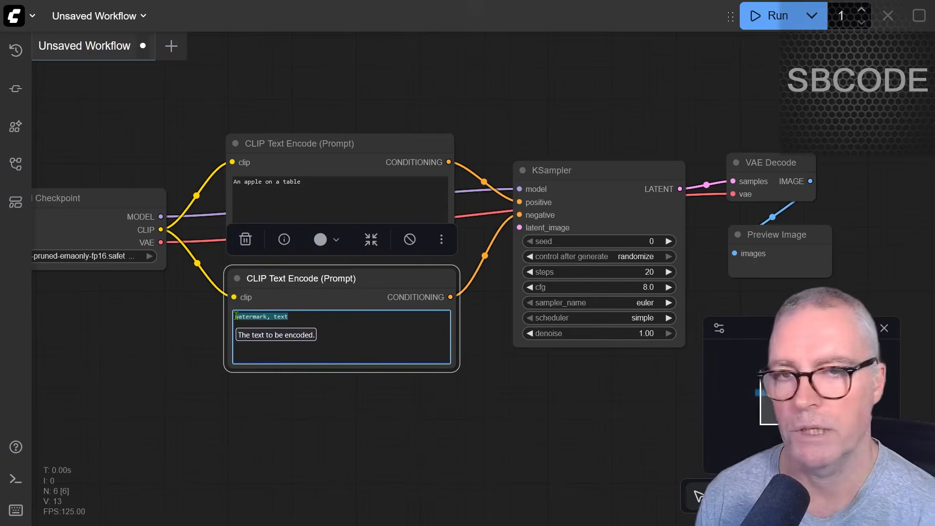
pyautogui.scroll(2, 292, 316)
pyautogui.click(307, 320)
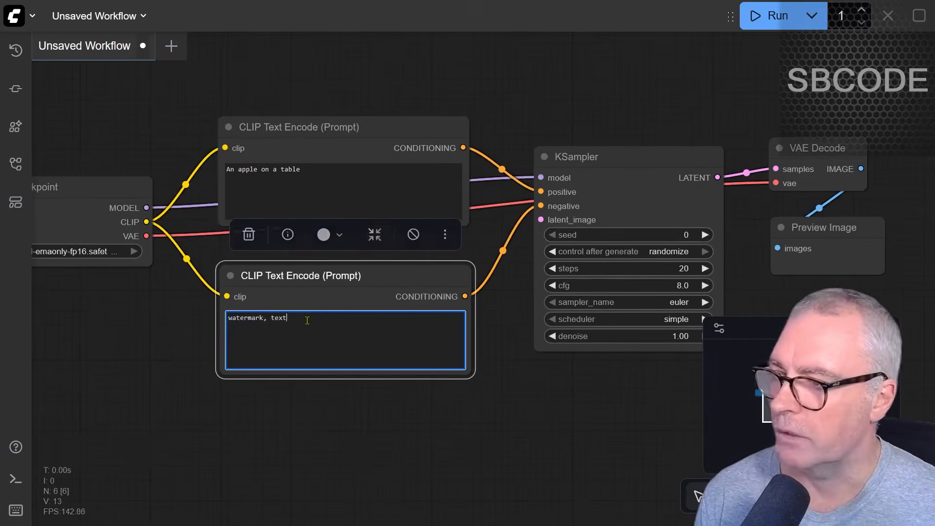
pyautogui.click(471, 399)
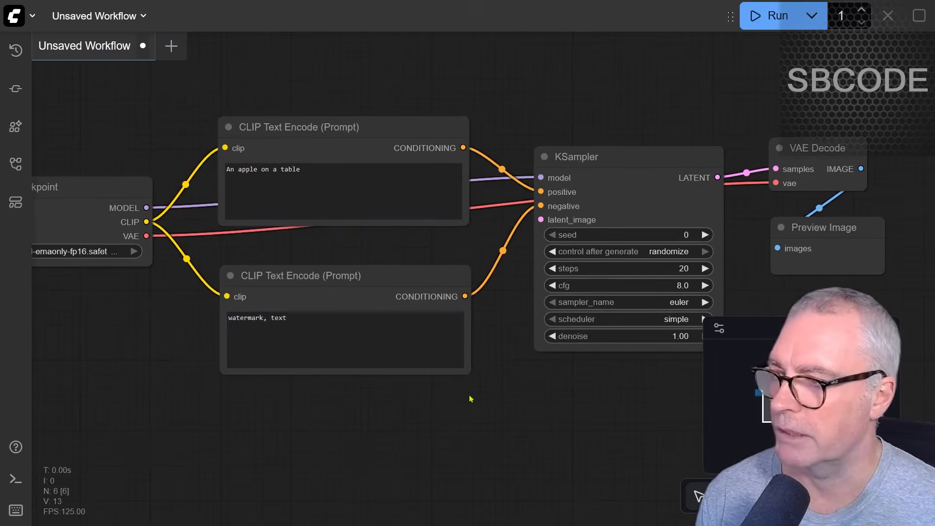
pyautogui.scroll(-3, 577, 392)
pyautogui.moveTo(564, 405); pyautogui.dragTo(531, 390)
pyautogui.scroll(1, 477, 392)
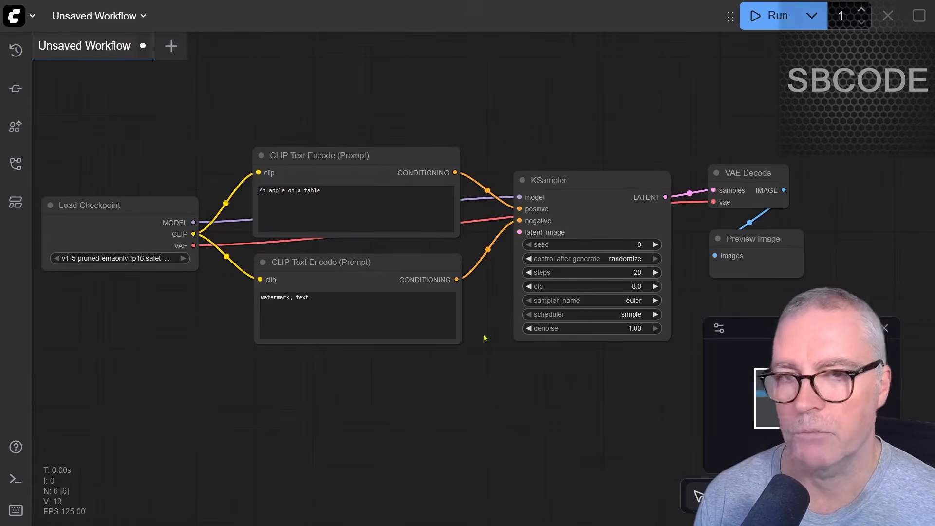
pyautogui.moveTo(520, 232)
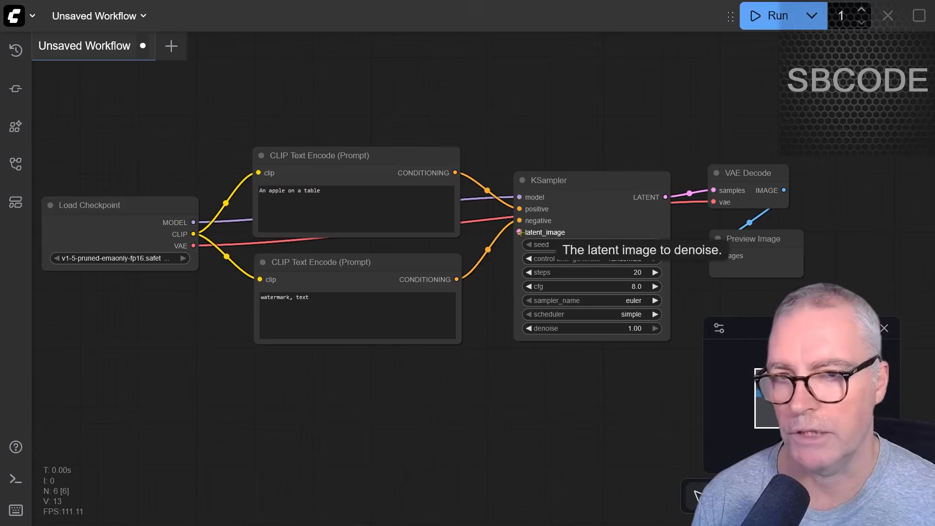
# Step: Try to run the workflow, read the validation details in the dialog and close it
pyautogui.click(772, 16)
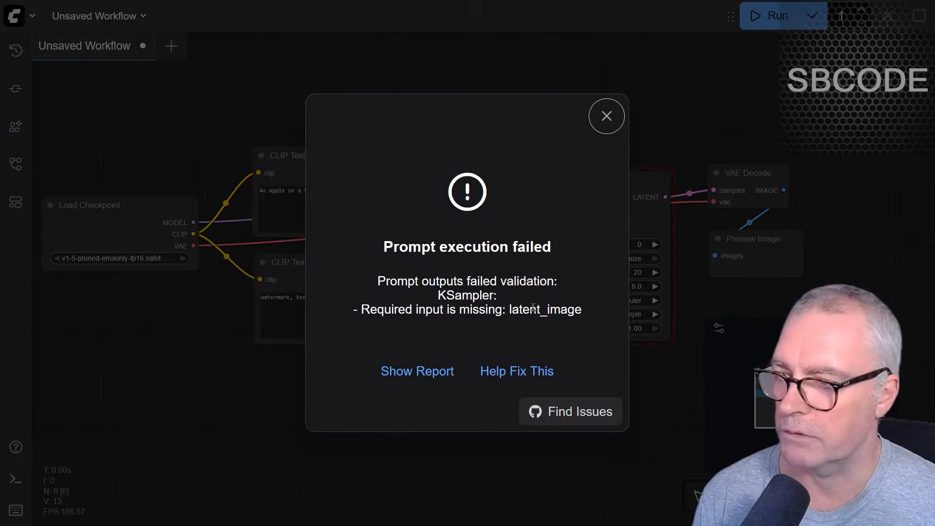
pyautogui.moveTo(591, 313); pyautogui.dragTo(368, 312)
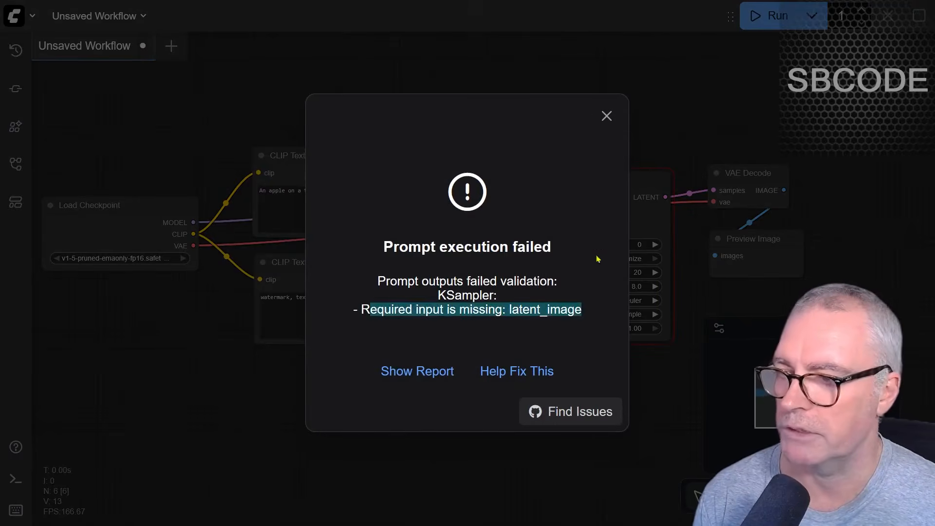
pyautogui.click(607, 116)
# Step: Add an Empty Latent Image node from the KSampler's latent_image input and place it below the negative prompt node
pyautogui.scroll(2, 570, 231)
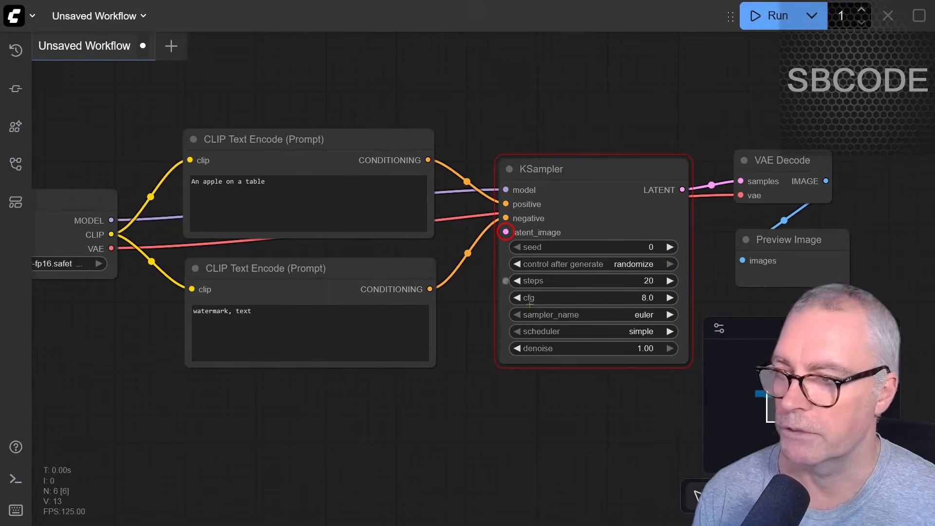
pyautogui.scroll(-1, 481, 381)
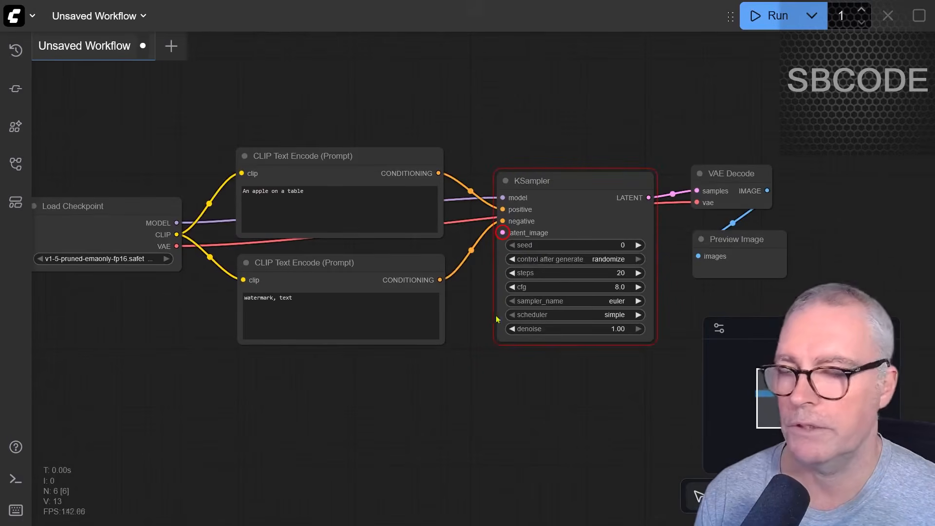
pyautogui.moveTo(503, 233); pyautogui.dragTo(394, 412)
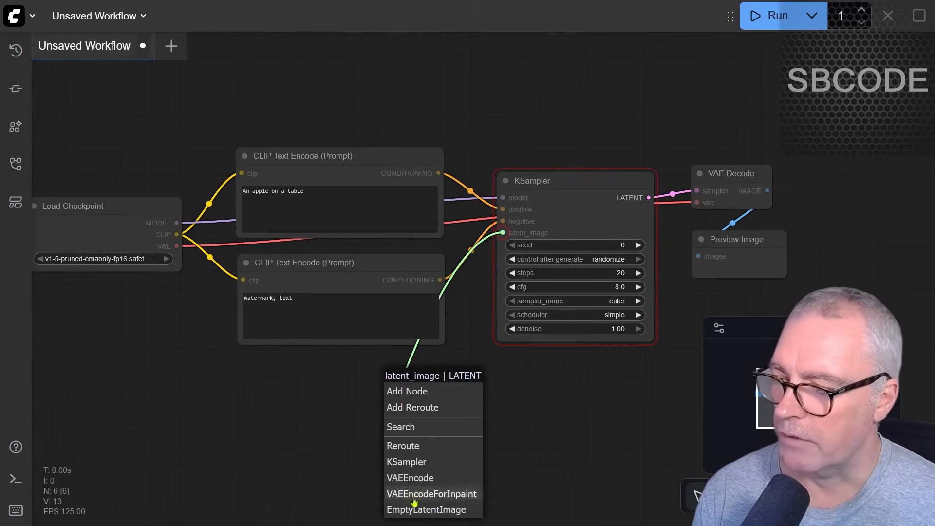
pyautogui.click(434, 510)
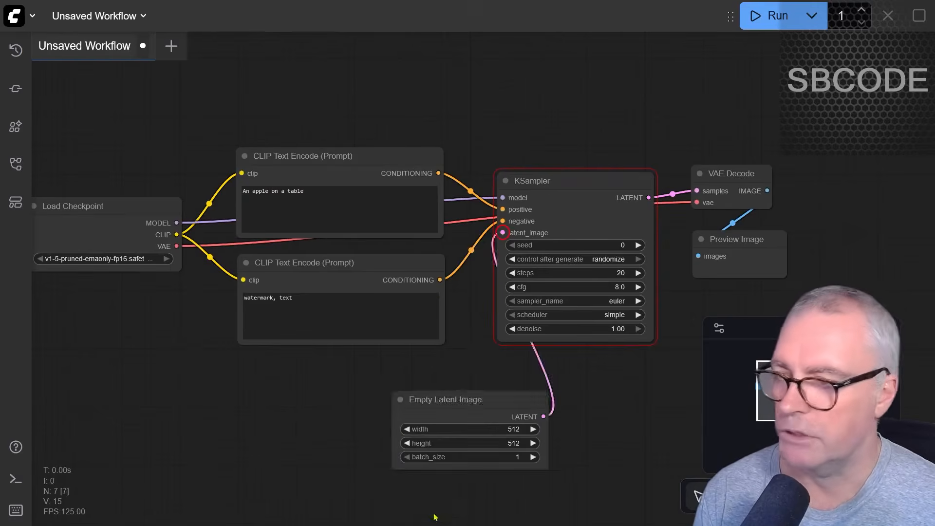
pyautogui.moveTo(436, 399); pyautogui.dragTo(328, 375)
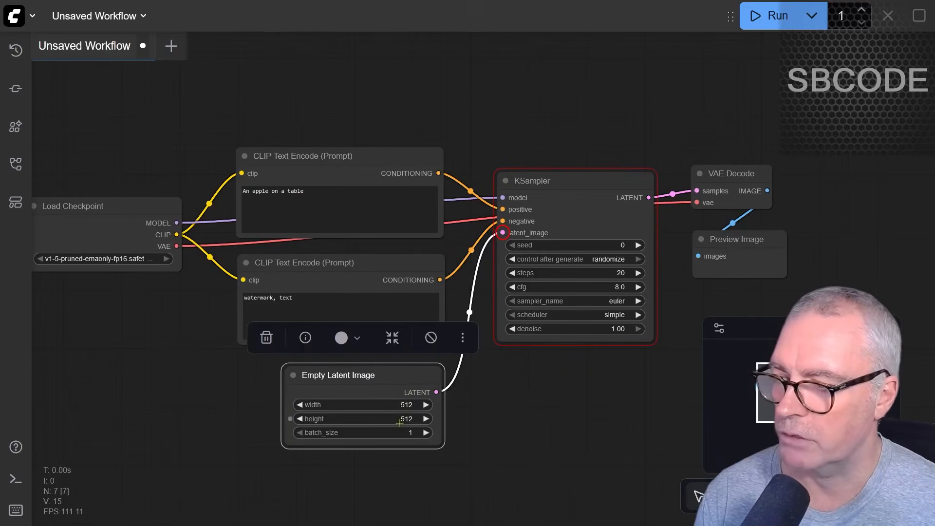
pyautogui.moveTo(504, 398); pyautogui.dragTo(588, 336)
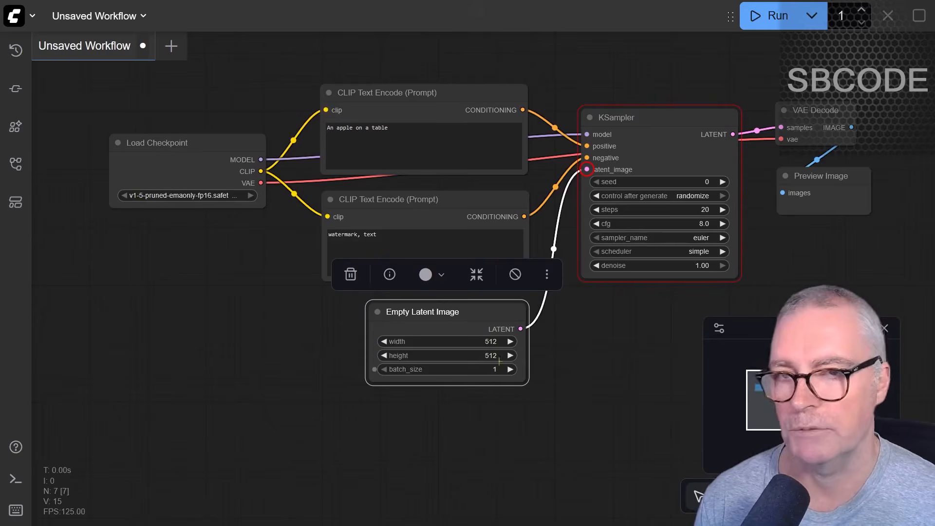
# Step: Move the VAE Decode and Preview Image nodes higher, keeping VAE Decode above Preview Image beside the KSampler
pyautogui.scroll(4, 488, 361)
pyautogui.scroll(-2, 487, 308)
pyautogui.moveTo(575, 308); pyautogui.dragTo(539, 320)
pyautogui.moveTo(594, 303); pyautogui.dragTo(540, 349)
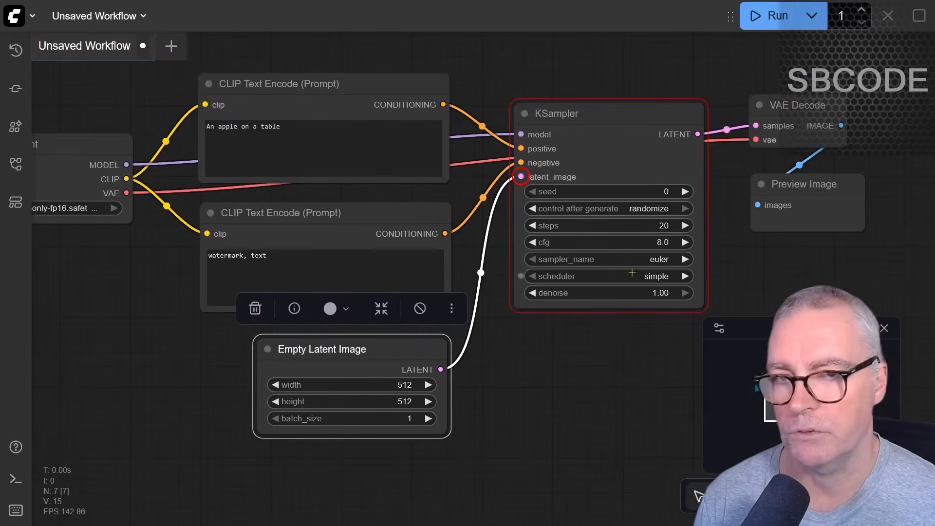
pyautogui.scroll(-2, 590, 365)
pyautogui.moveTo(591, 378); pyautogui.dragTo(591, 369)
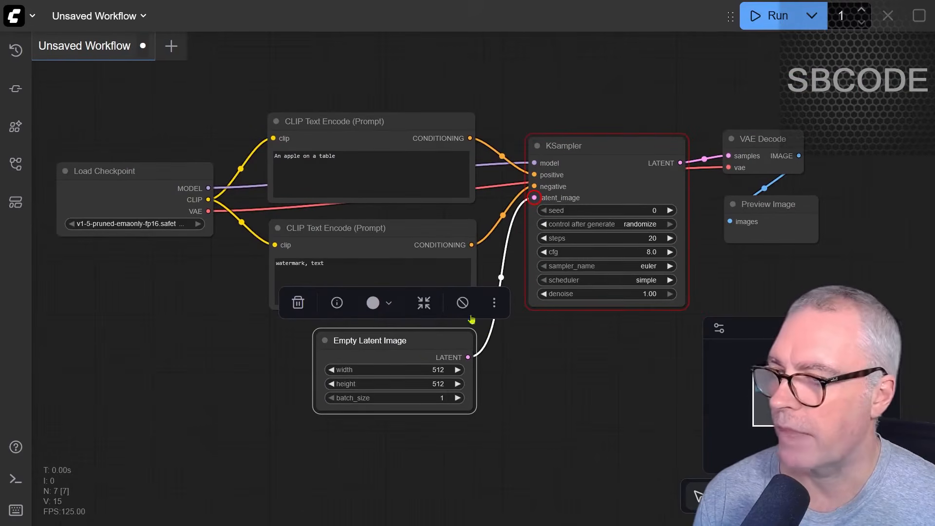
pyautogui.moveTo(763, 133); pyautogui.dragTo(773, 64)
pyautogui.moveTo(760, 198); pyautogui.dragTo(758, 137)
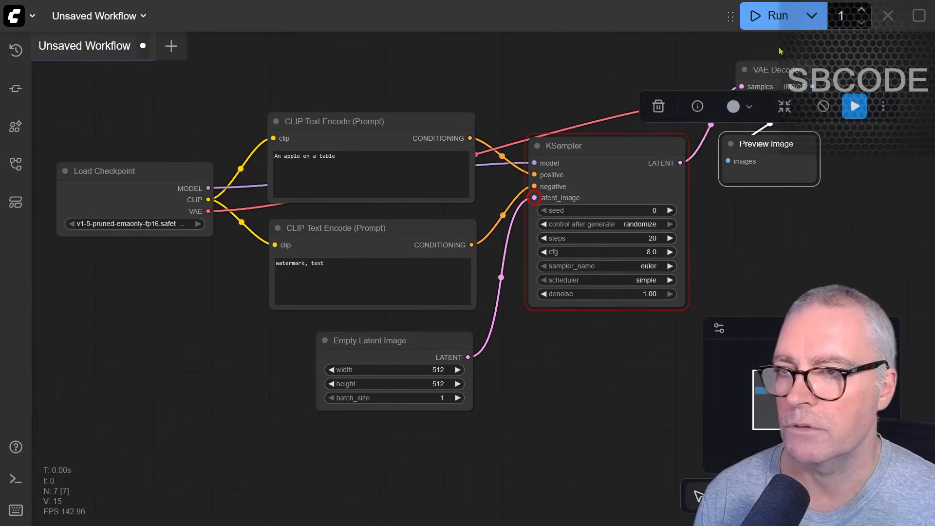
pyautogui.moveTo(767, 69); pyautogui.dragTo(759, 74)
pyautogui.click(488, 90)
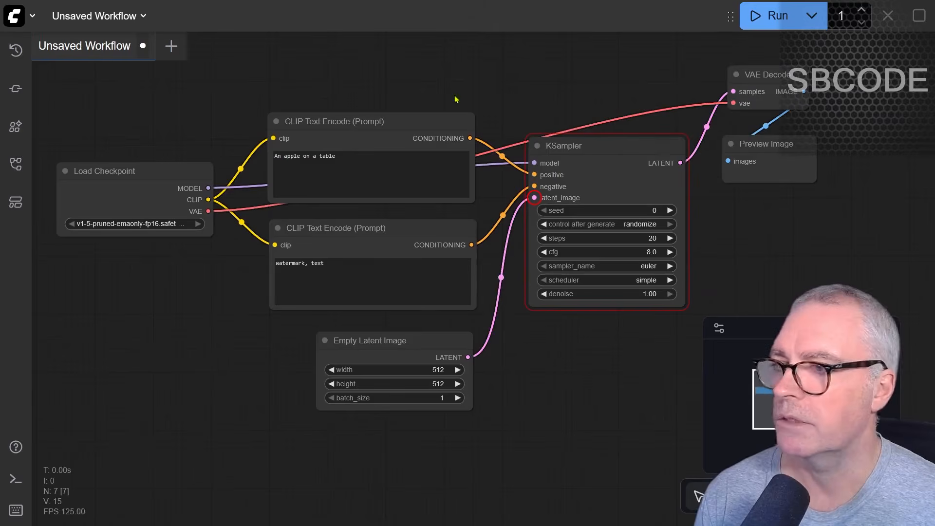
# Step: Run the workflow and review the Load Checkpoint, both prompt, KSampler and Preview Image nodes in turn
pyautogui.click(775, 15)
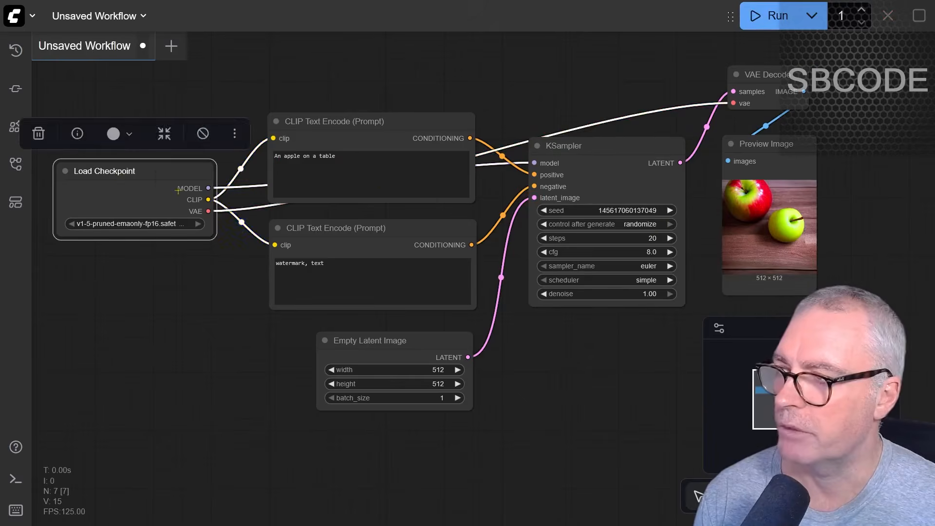
pyautogui.click(279, 172)
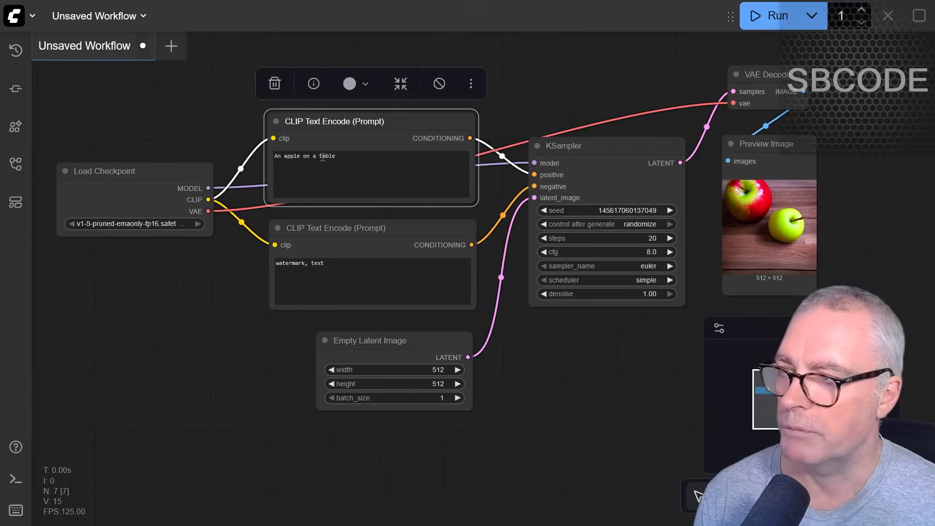
pyautogui.click(353, 235)
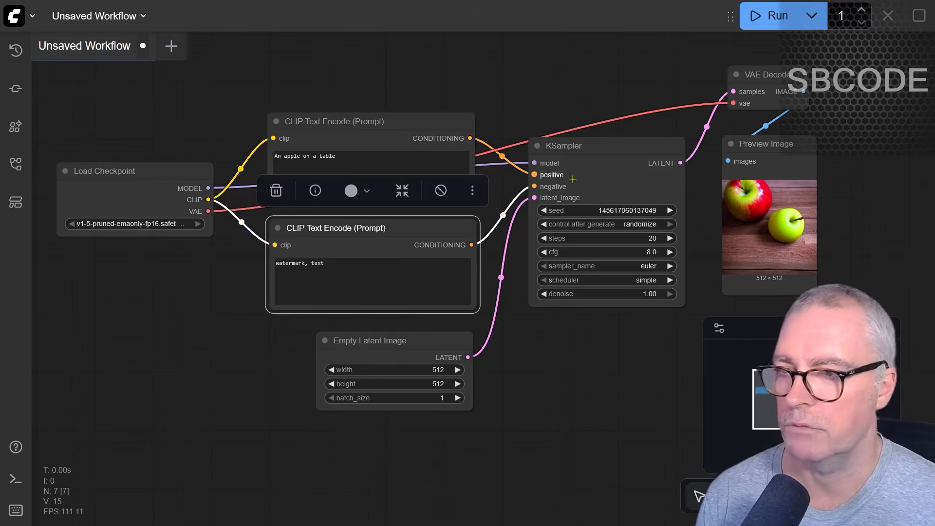
pyautogui.click(596, 146)
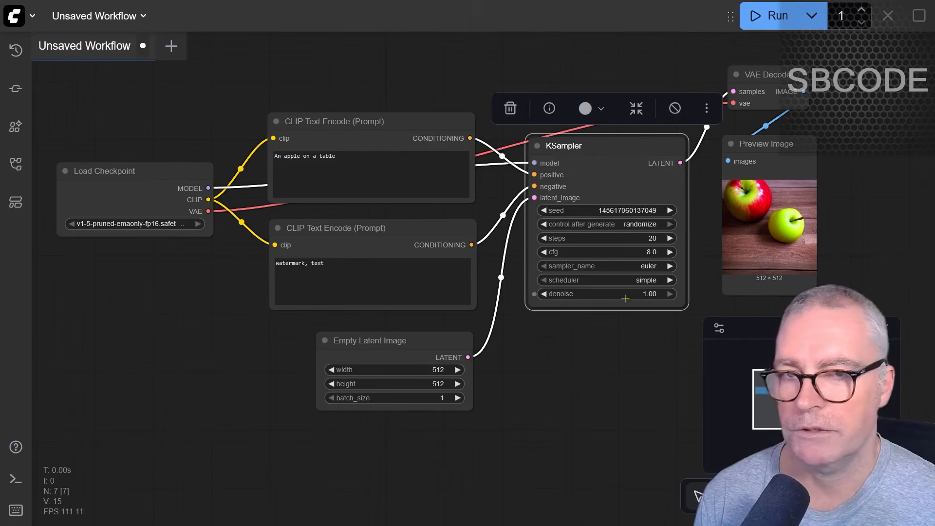
pyautogui.click(765, 146)
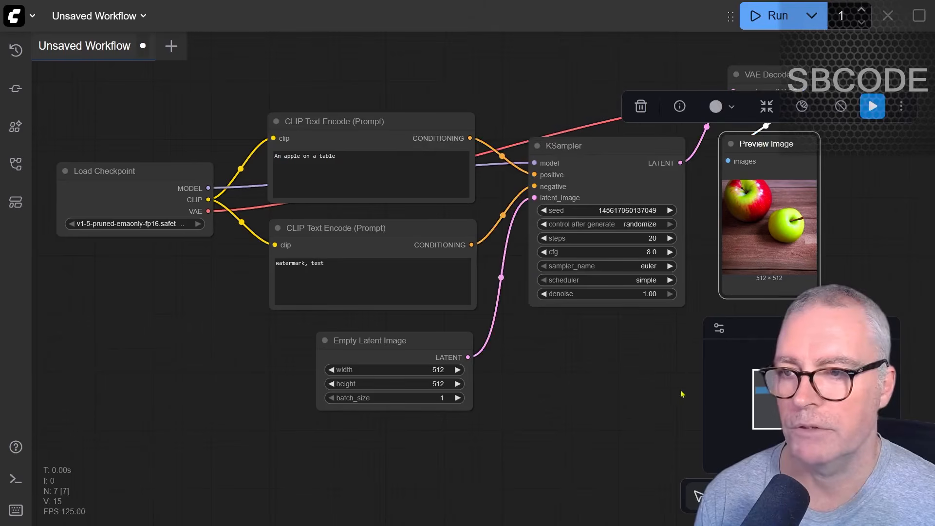
# Step: Enlarge the Preview Image node to show the generated picture at a larger size, and deselect it
pyautogui.moveTo(655, 369); pyautogui.dragTo(339, 361)
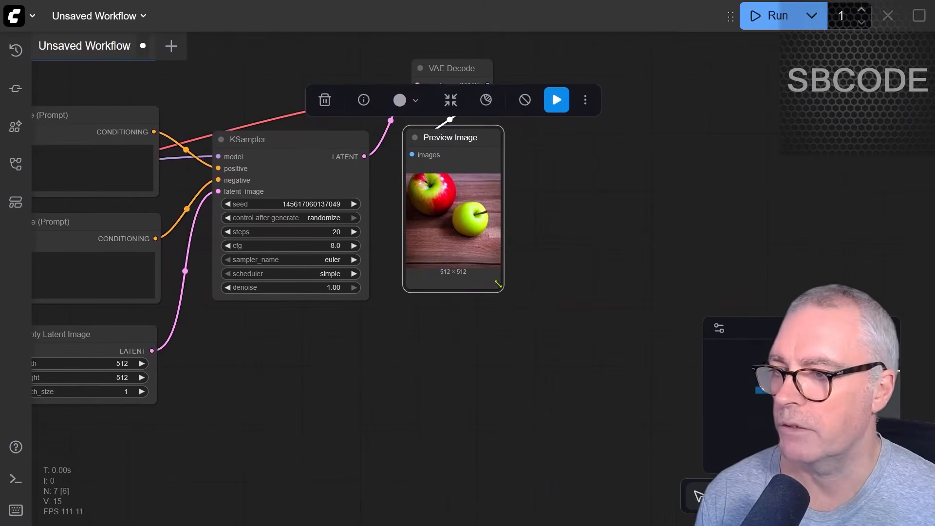
pyautogui.moveTo(502, 291); pyautogui.dragTo(694, 438)
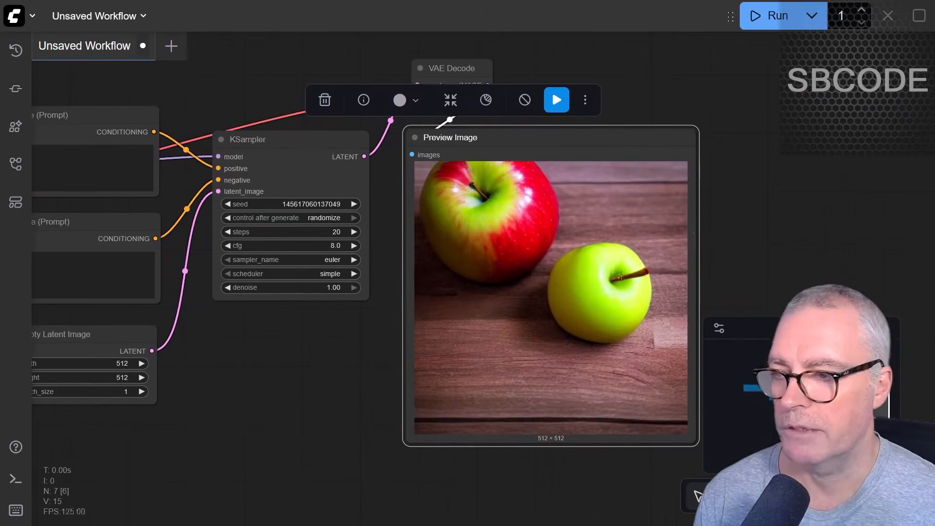
pyautogui.click(301, 368)
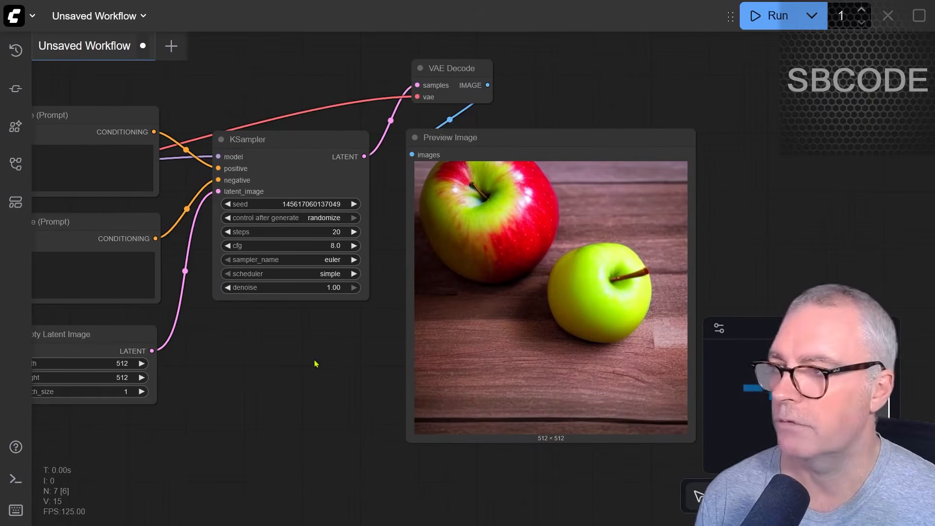
# Step: Run the workflow two more times to generate new images of an apple on a table
pyautogui.moveTo(315, 364); pyautogui.dragTo(526, 358)
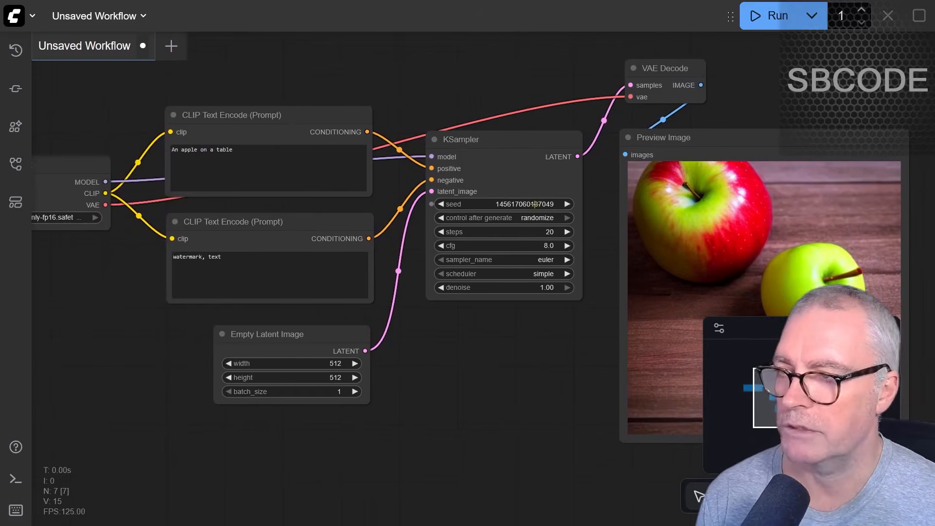
pyautogui.click(773, 16)
pyautogui.moveTo(547, 359); pyautogui.dragTo(426, 349)
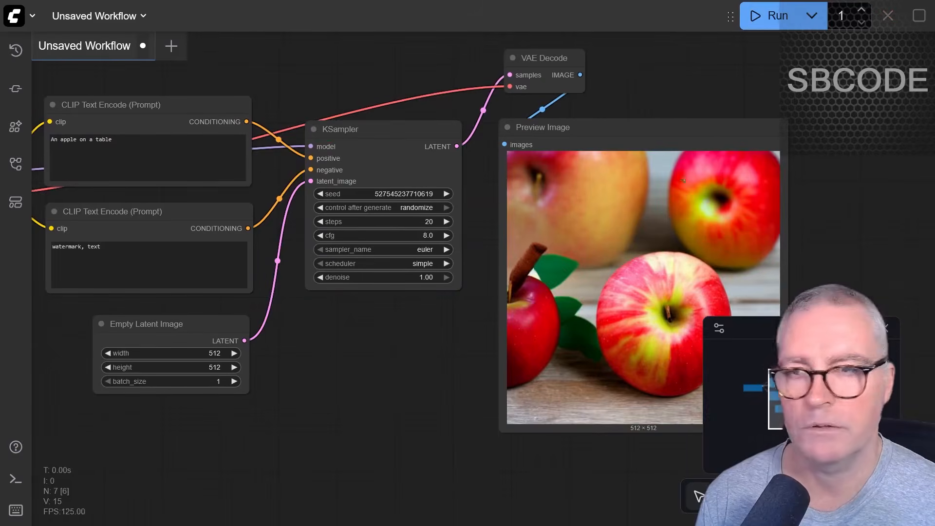
pyautogui.hotkey('ctrl', 'Return')
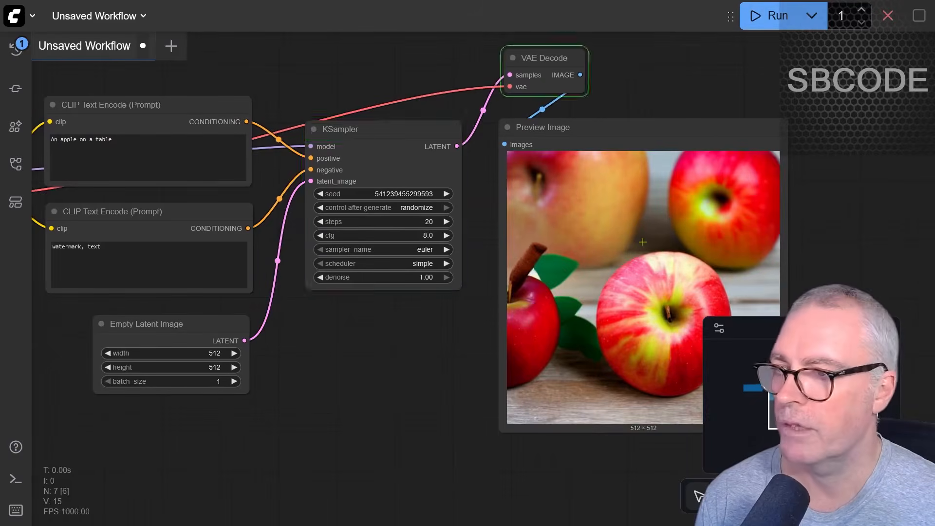
# Step: Open the queue history, browse the generated images and their run times, and close it
pyautogui.moveTo(261, 288); pyautogui.dragTo(442, 287)
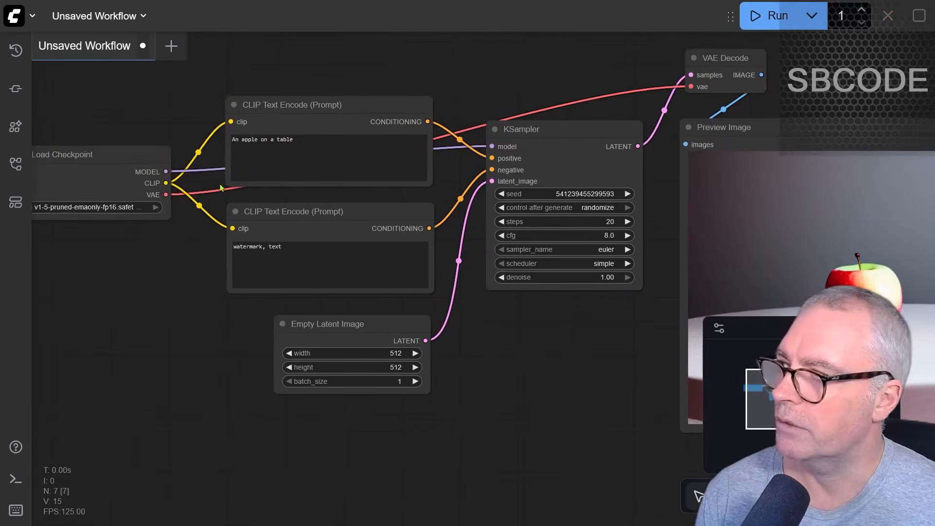
pyautogui.click(14, 51)
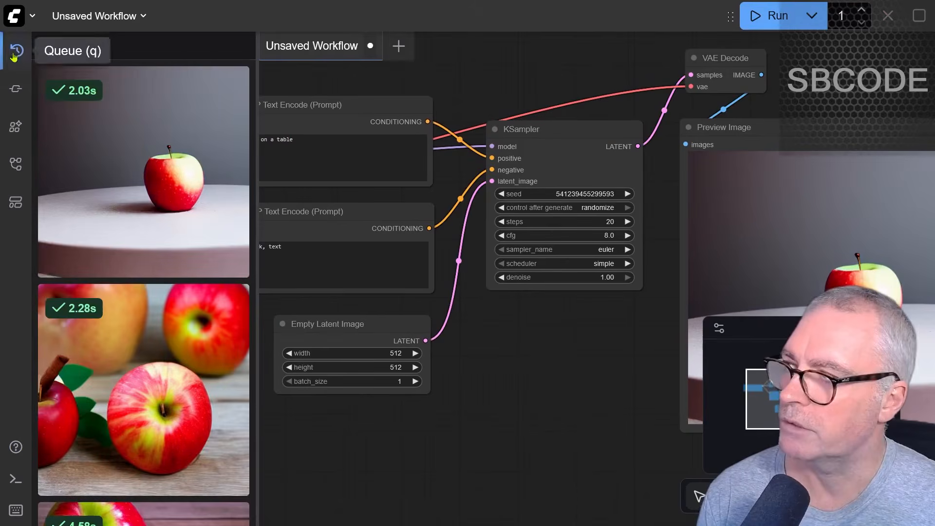
pyautogui.scroll(-5, 166, 249)
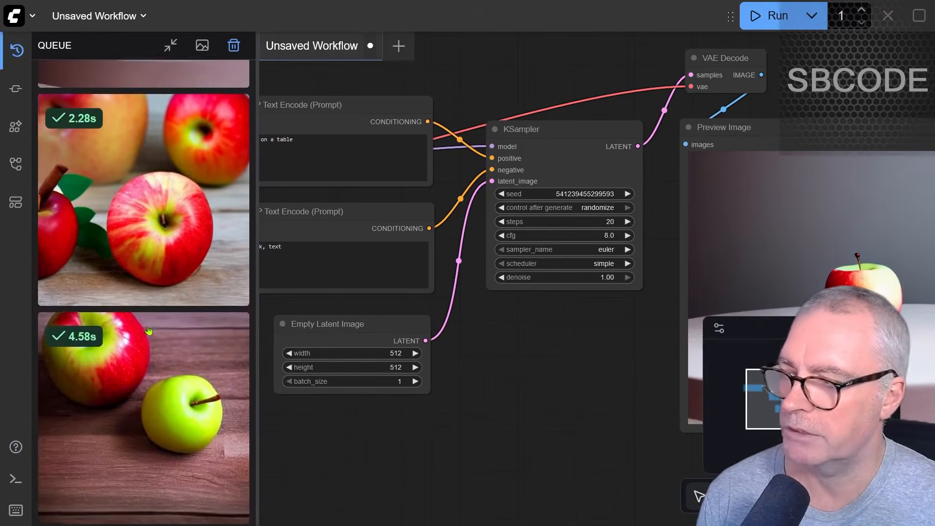
pyautogui.scroll(5, 92, 139)
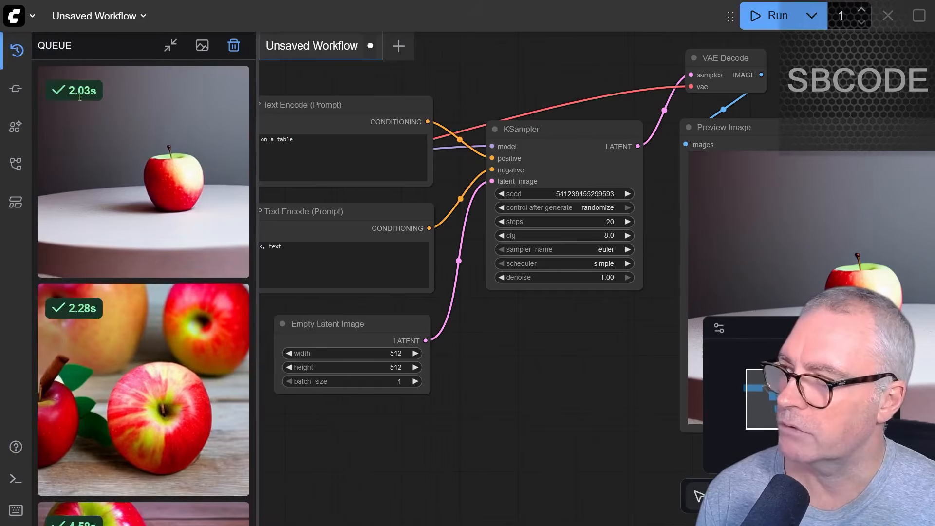
pyautogui.scroll(-4, 107, 376)
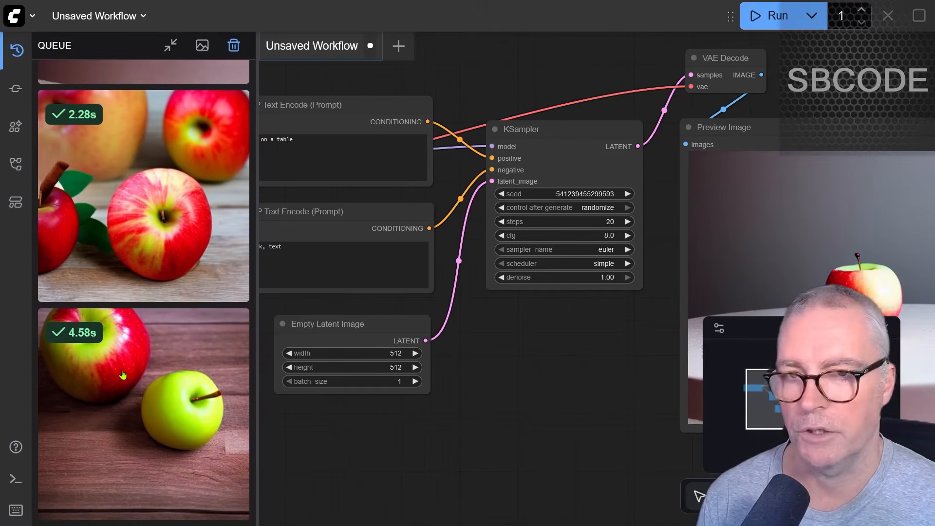
pyautogui.scroll(4, 123, 377)
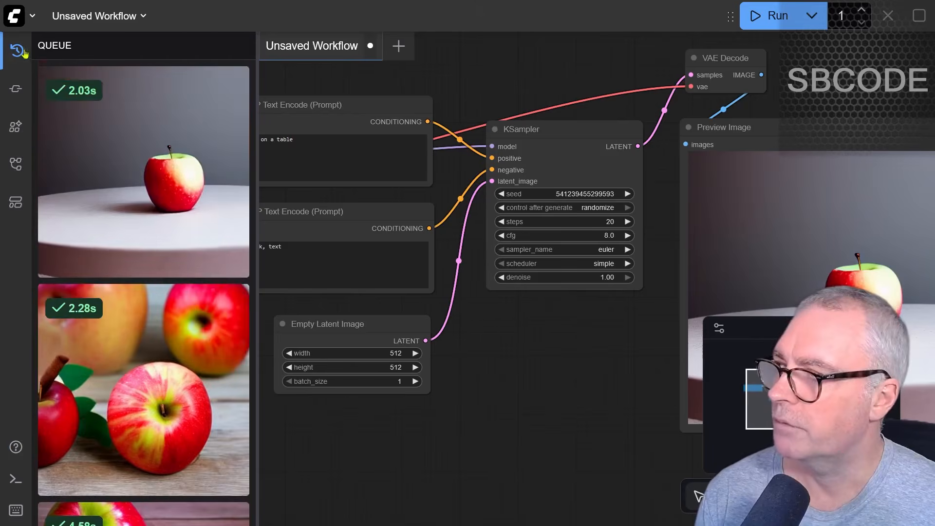
pyautogui.press('q')
# Step: Review the Load Checkpoint and KSampler nodes, and run the unchanged apple prompt twice with randomized seeds
pyautogui.scroll(-2, 575, 352)
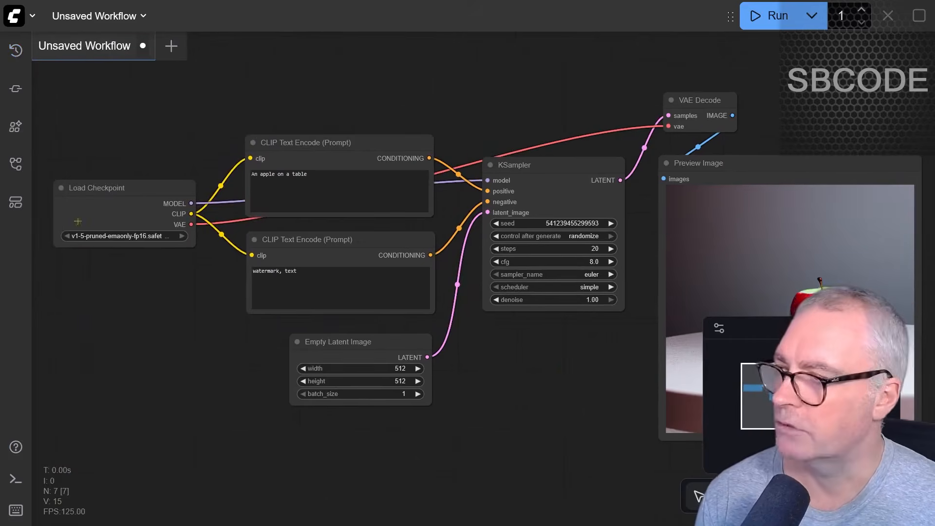
pyautogui.click(97, 188)
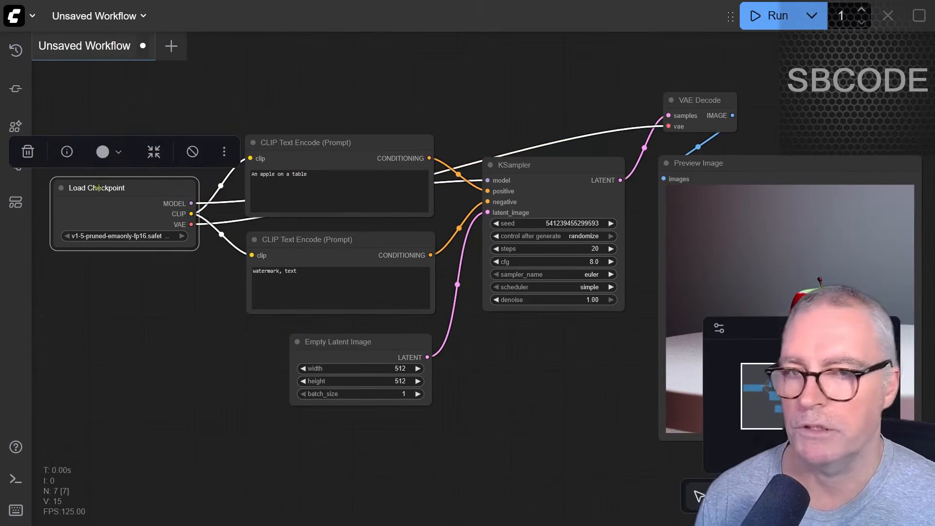
pyautogui.click(565, 166)
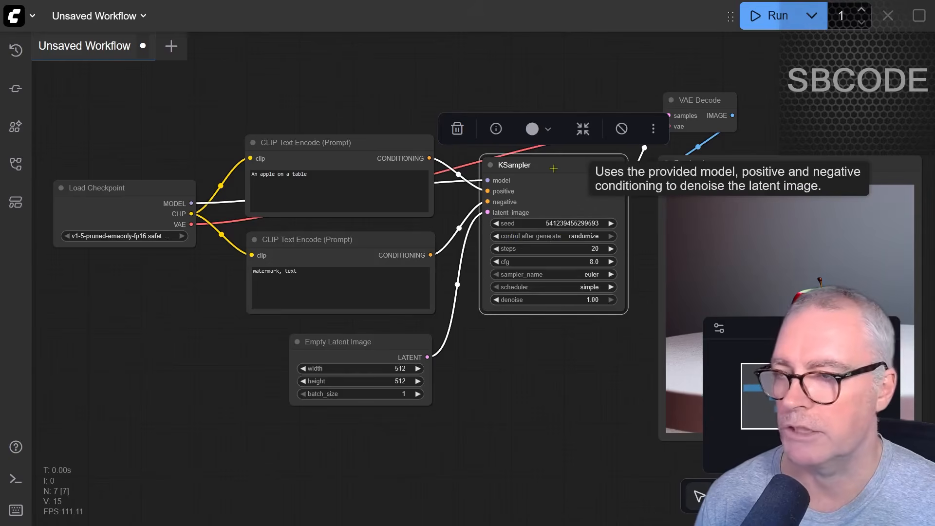
pyautogui.click(774, 16)
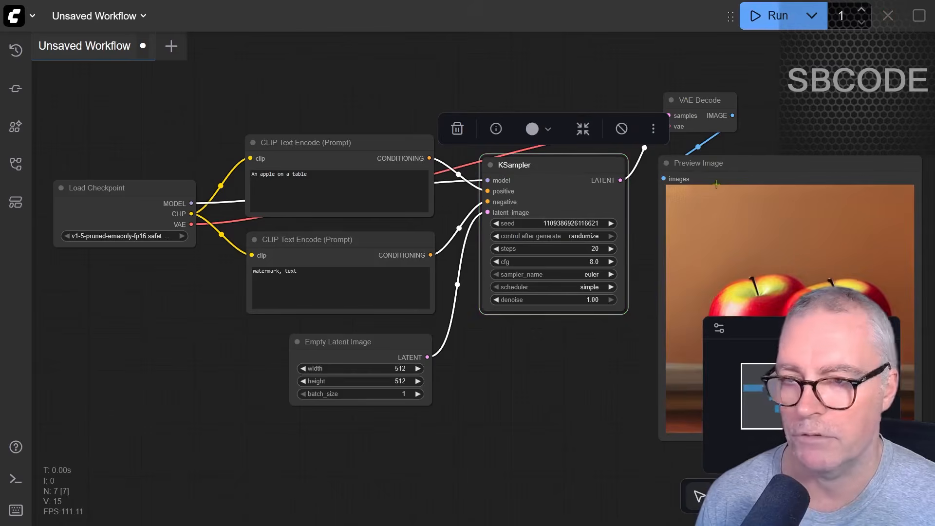
pyautogui.click(774, 15)
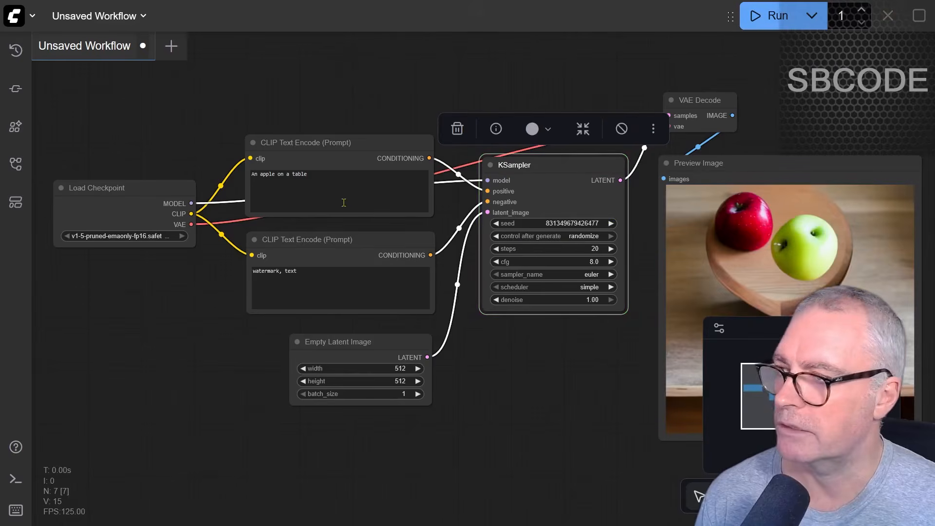
# Step: Change the positive prompt to "An orange on a table" and run the workflow
pyautogui.click(336, 175)
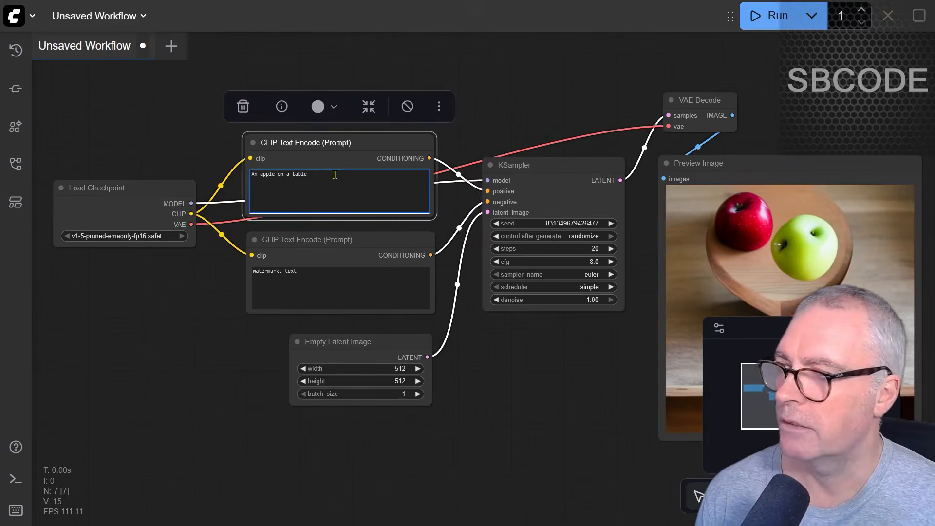
pyautogui.doubleClick(261, 173)
pyautogui.write('orange')
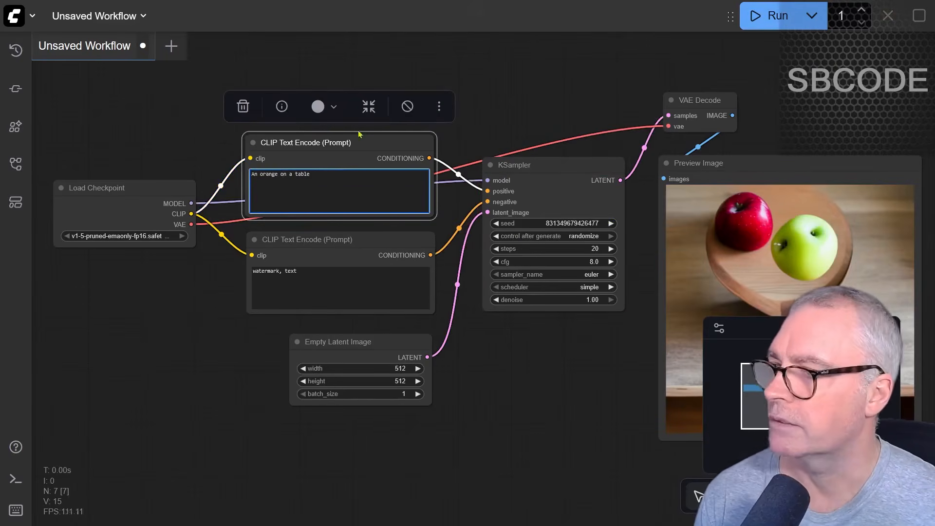
pyautogui.click(323, 149)
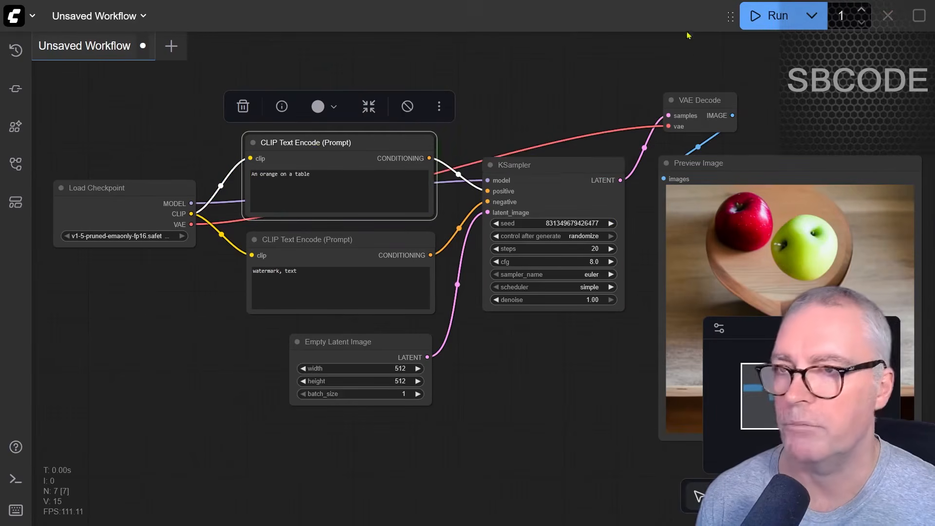
pyautogui.click(775, 16)
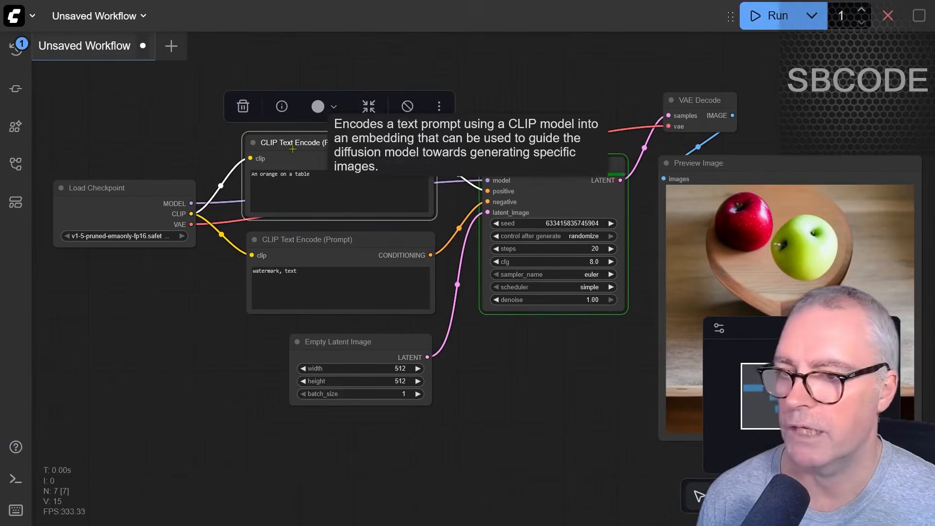
# Step: Review the Load Checkpoint and KSampler nodes, and examine the whole workflow layout using the minimap
pyautogui.click(113, 195)
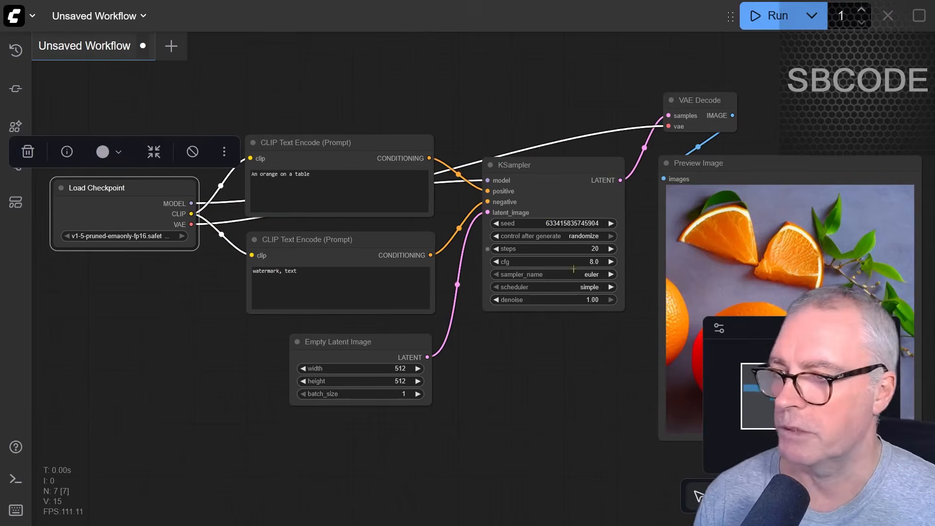
pyautogui.click(568, 163)
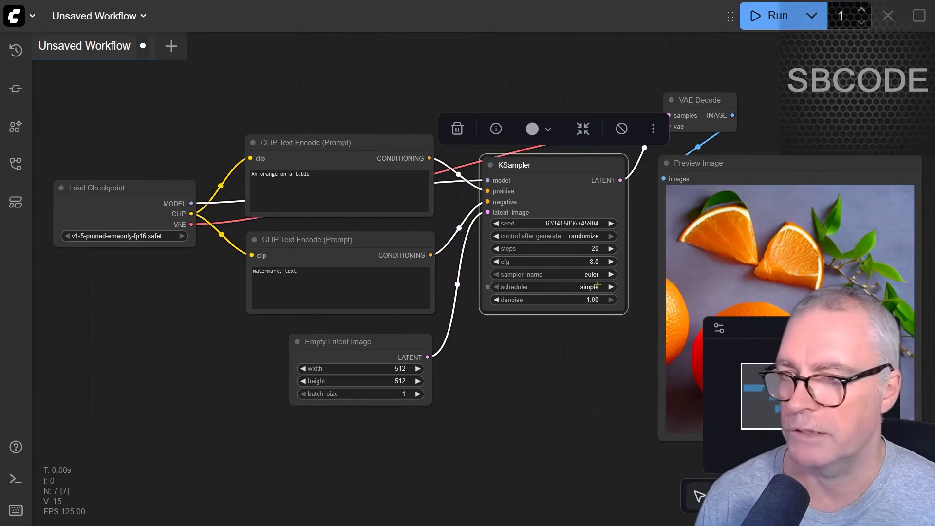
pyautogui.click(568, 364)
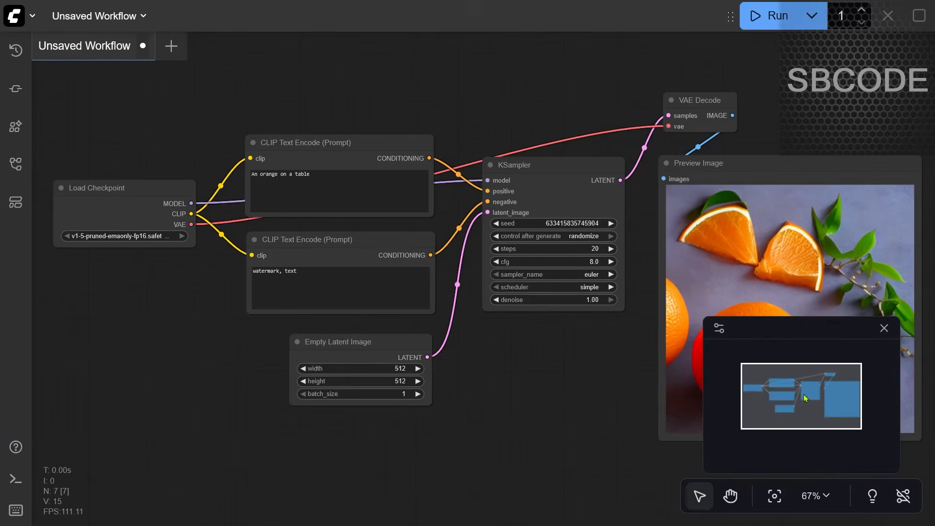
pyautogui.moveTo(805, 398)
pyautogui.mouseDown()
pyautogui.moveTo(788, 384)
pyautogui.moveTo(816, 382)
pyautogui.moveTo(818, 419)
pyautogui.moveTo(801, 402)
pyautogui.mouseUp()
pyautogui.scroll(4, 802, 402)
pyautogui.scroll(-5, 802, 402)
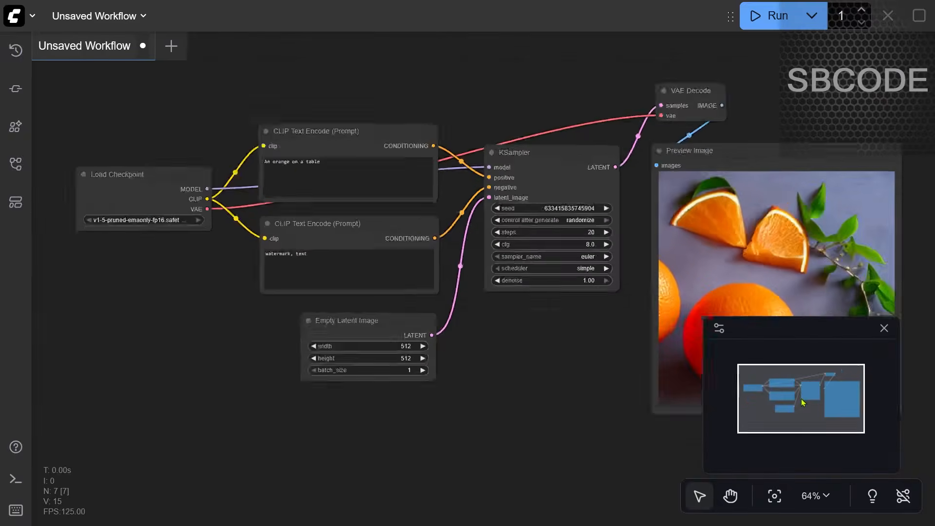
pyautogui.scroll(-2, 802, 403)
pyautogui.scroll(1, 800, 402)
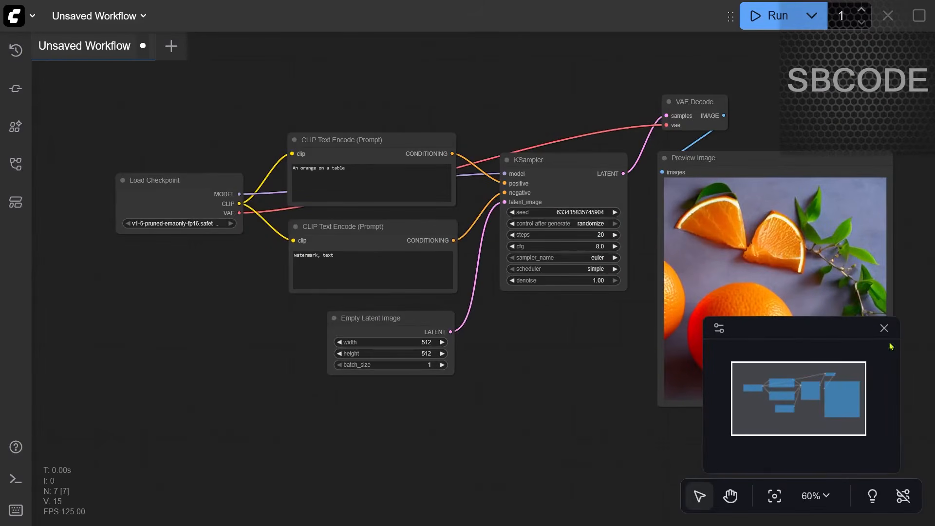
# Step: Close the minimap, then toggle it on and off again
pyautogui.click(884, 329)
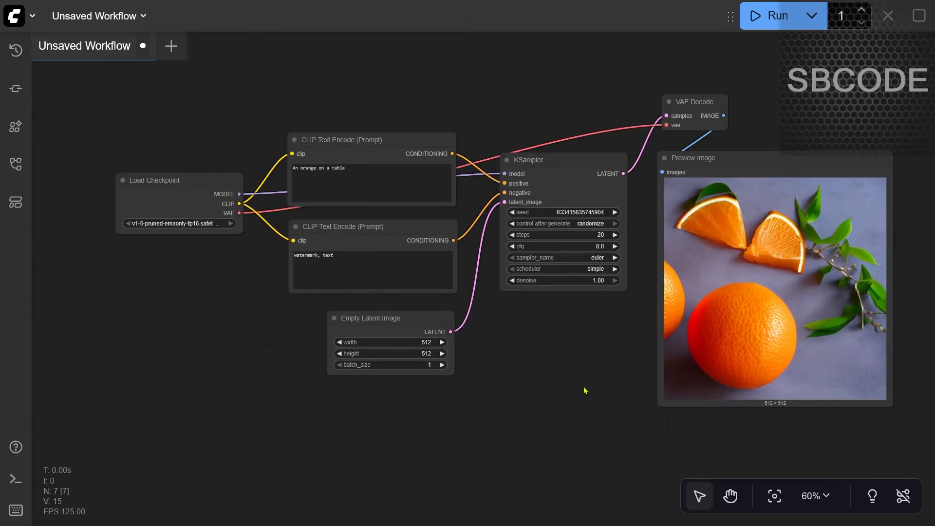
pyautogui.hotkey('alt', 'm')
pyautogui.hotkey('alt', 'm')
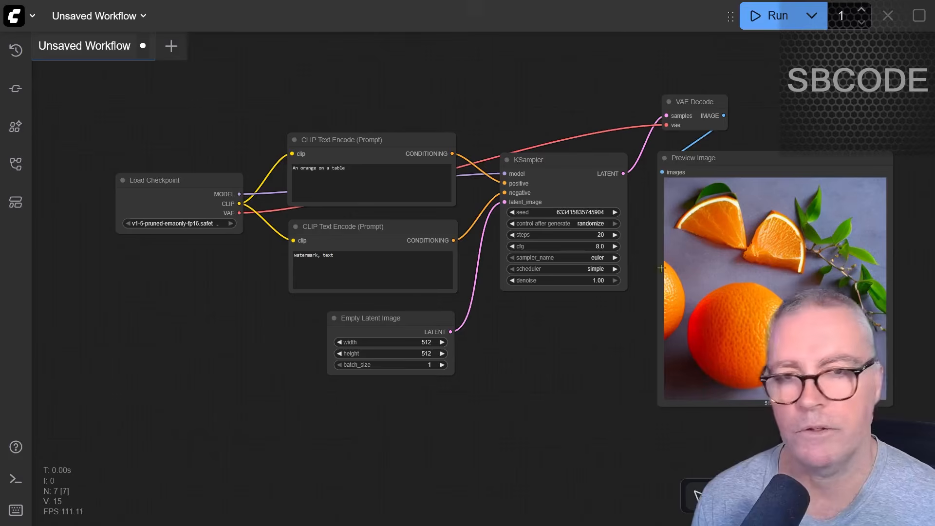
# Step: Add a Save Image node connected to the VAE Decode image output
pyautogui.moveTo(625, 346); pyautogui.dragTo(464, 355)
pyautogui.scroll(4, 619, 171)
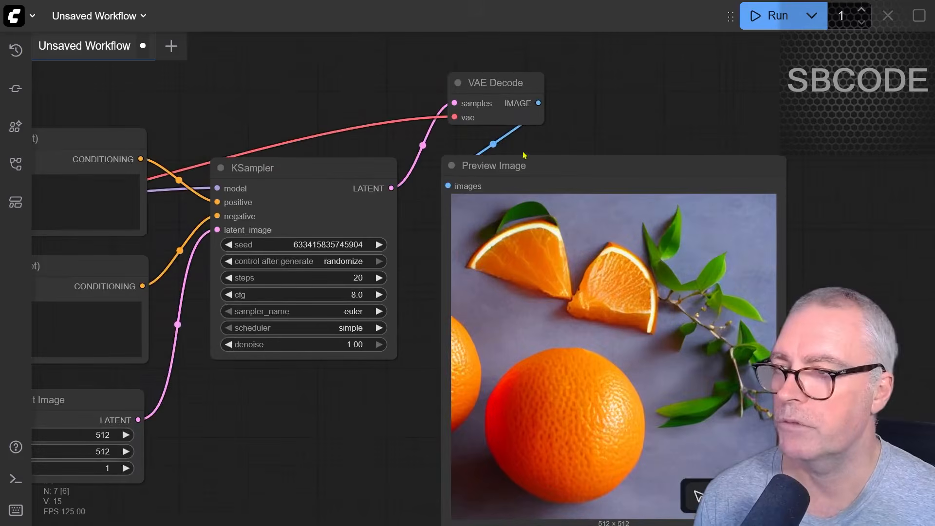
pyautogui.moveTo(618, 149); pyautogui.dragTo(595, 114)
pyautogui.click(485, 128)
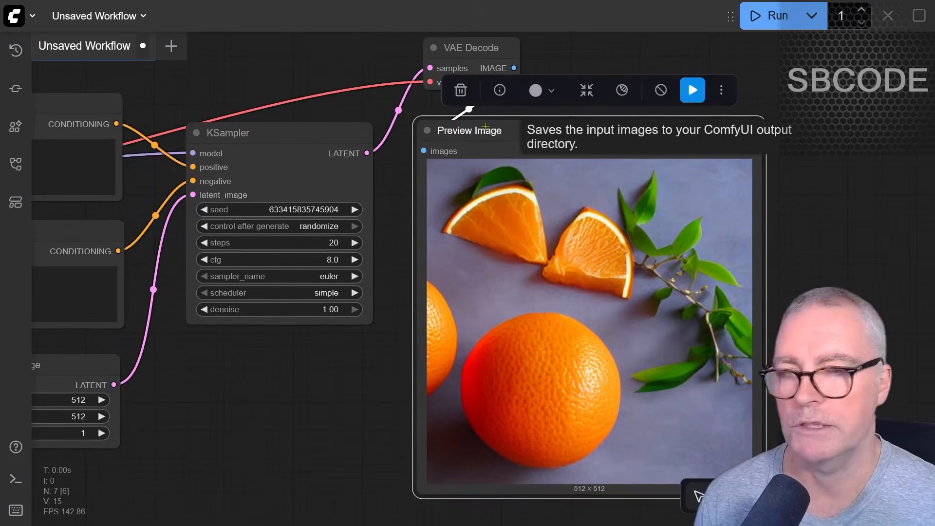
pyautogui.scroll(-4, 751, 190)
pyautogui.moveTo(788, 192); pyautogui.dragTo(712, 255)
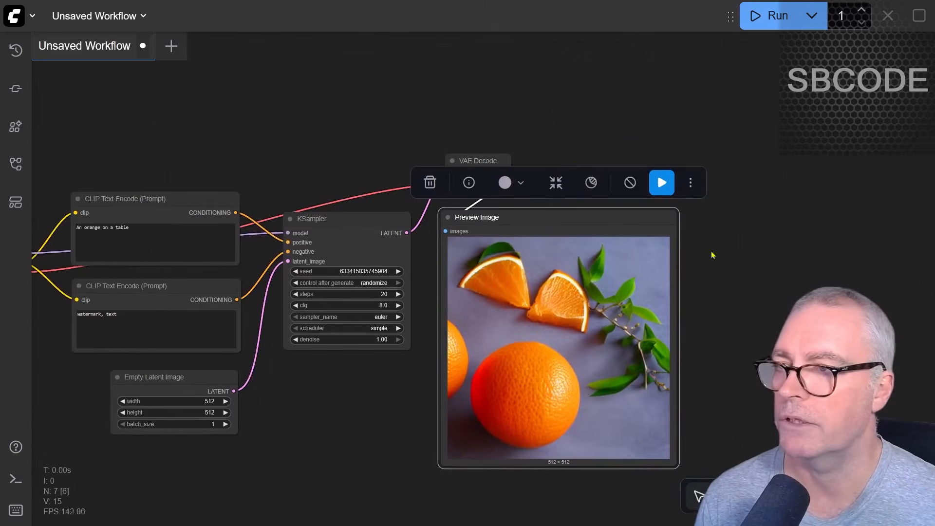
pyautogui.click(510, 154)
pyautogui.moveTo(507, 174); pyautogui.dragTo(549, 156)
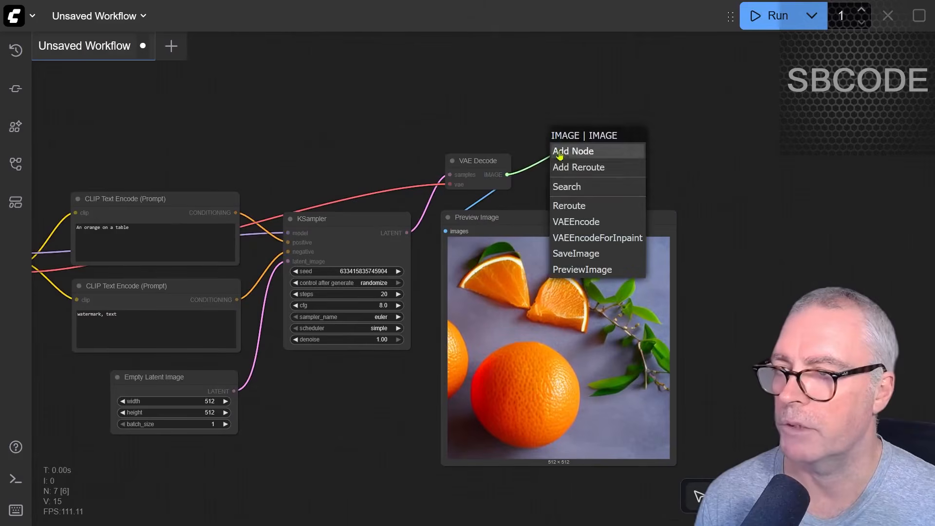
pyautogui.click(574, 254)
pyautogui.click(604, 148)
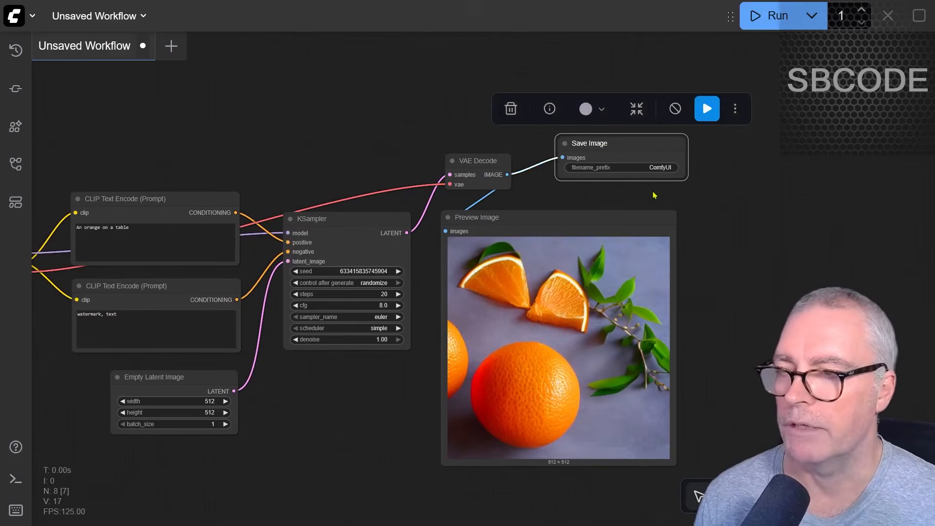
# Step: Try replacing the Save Image filename prefix with "abc-", and restore the original prefix
pyautogui.scroll(5, 612, 198)
pyautogui.click(642, 152)
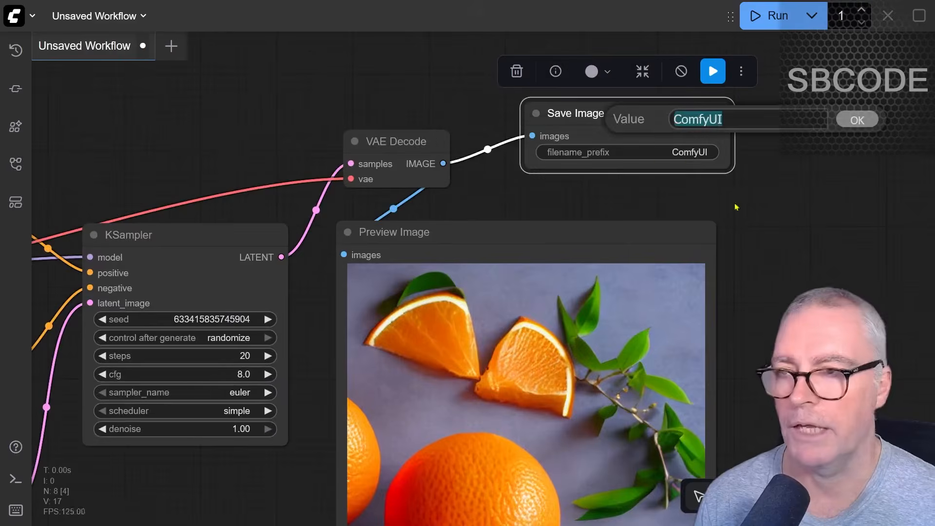
pyautogui.click(733, 202)
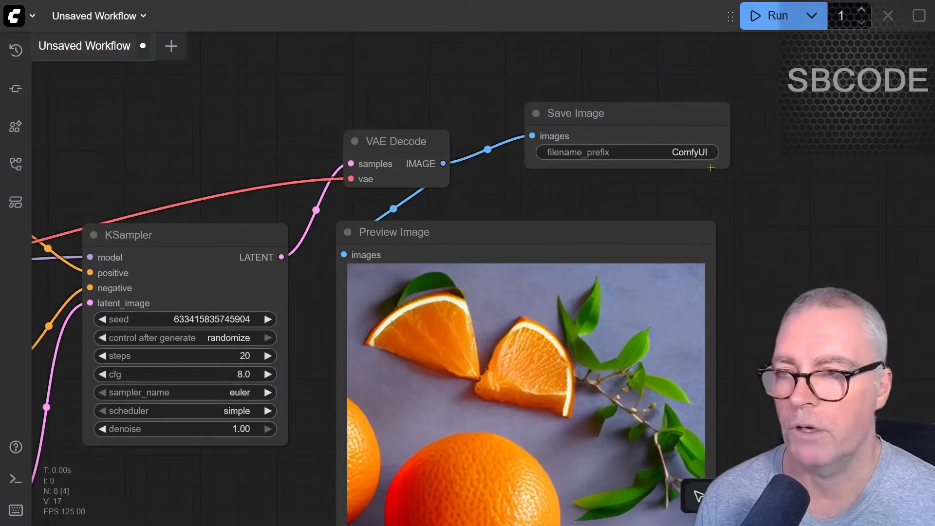
pyautogui.click(673, 153)
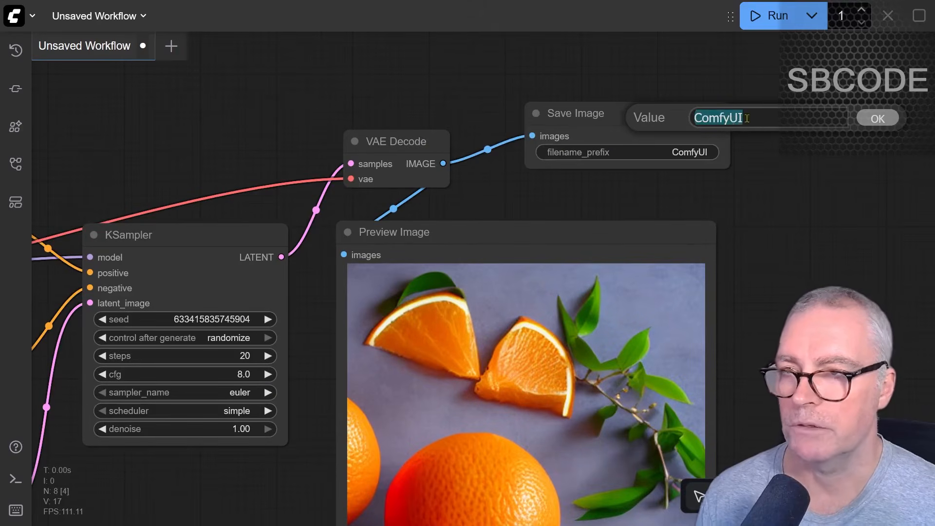
pyautogui.click(772, 119)
pyautogui.hotkey('ctrl', 'a')
pyautogui.write('abc-')
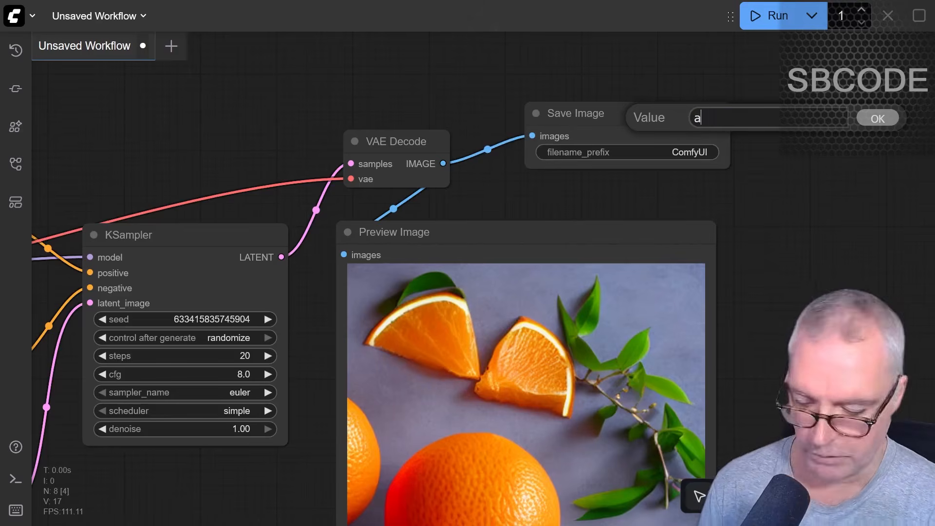
pyautogui.hotkey('ctrl', 'z')
pyautogui.hotkey('ctrl', 'z')
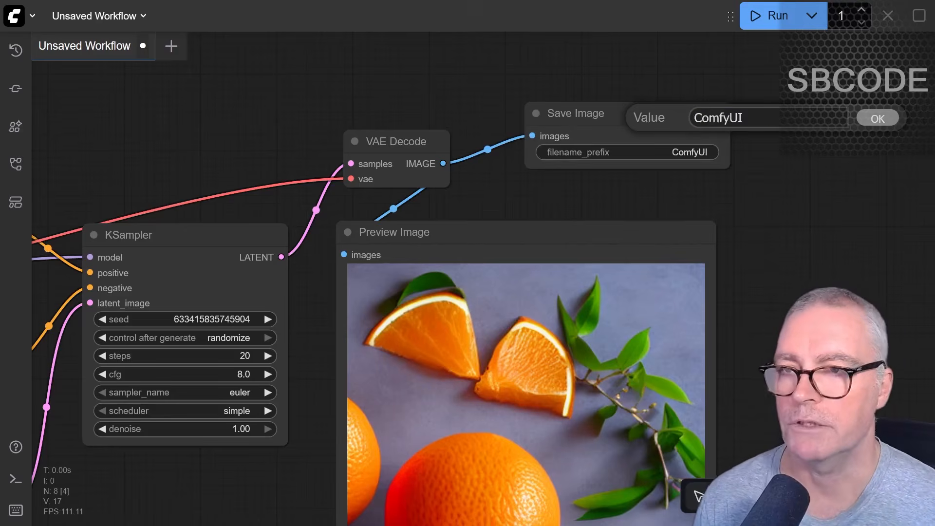
pyautogui.click(855, 188)
# Step: Read the description of the Save Image filename prefix and open its value without changing it
pyautogui.moveTo(683, 150)
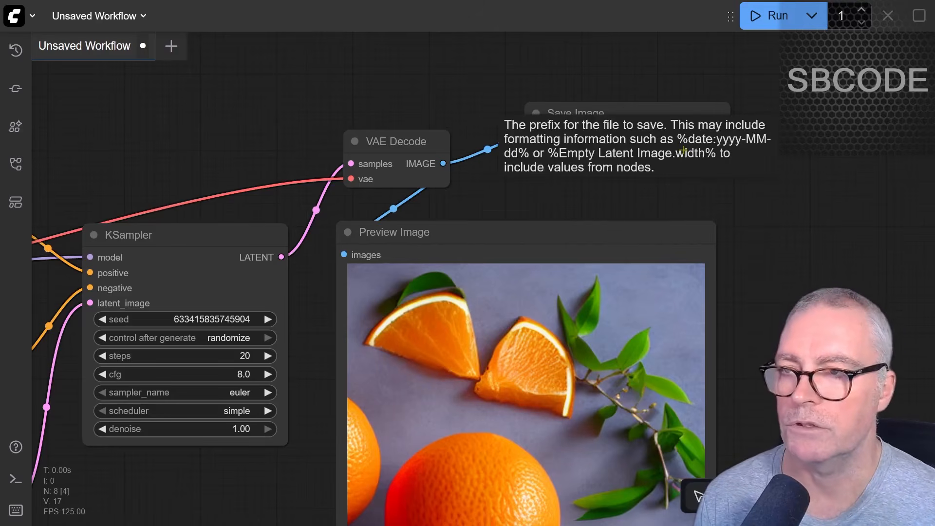
pyautogui.click(663, 152)
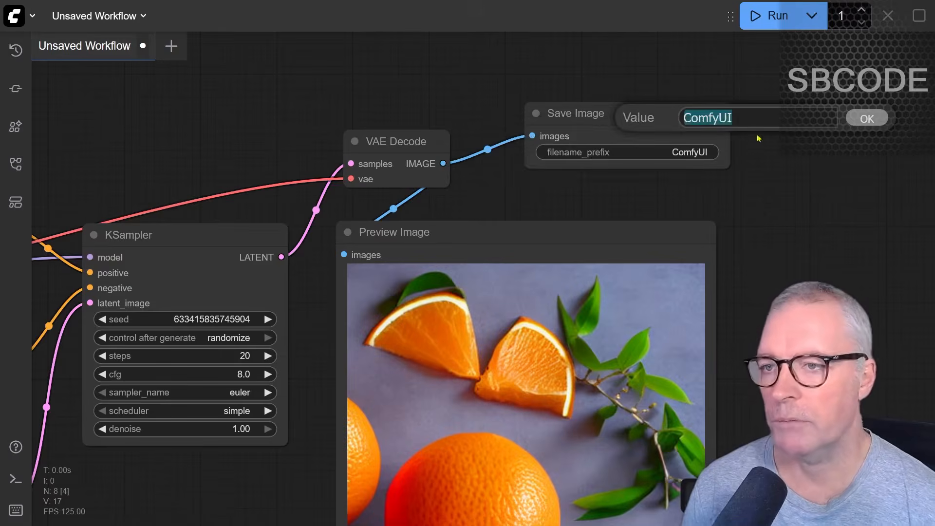
pyautogui.click(832, 148)
# Step: Place the Preview Image node directly below the Save Image node and run the workflow
pyautogui.moveTo(611, 207); pyautogui.dragTo(621, 180)
pyautogui.moveTo(437, 203); pyautogui.dragTo(622, 198)
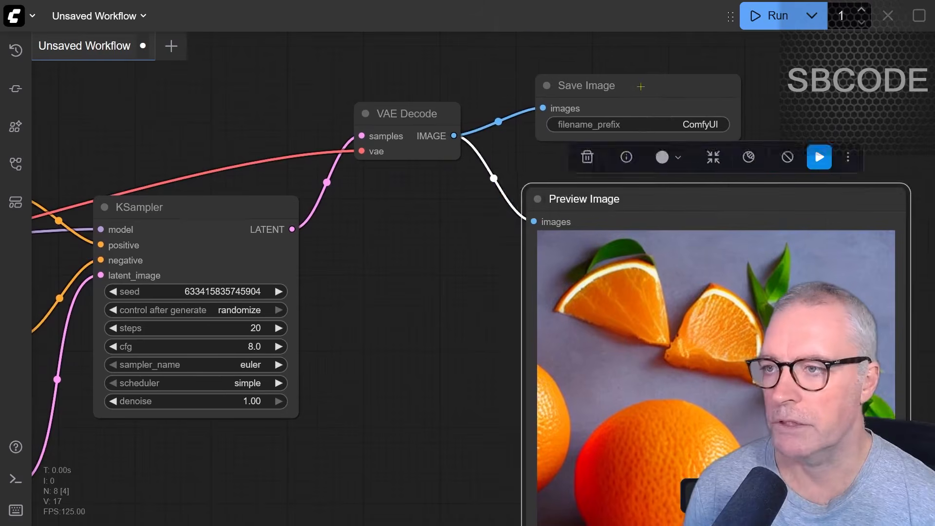
pyautogui.click(603, 86)
pyautogui.click(770, 16)
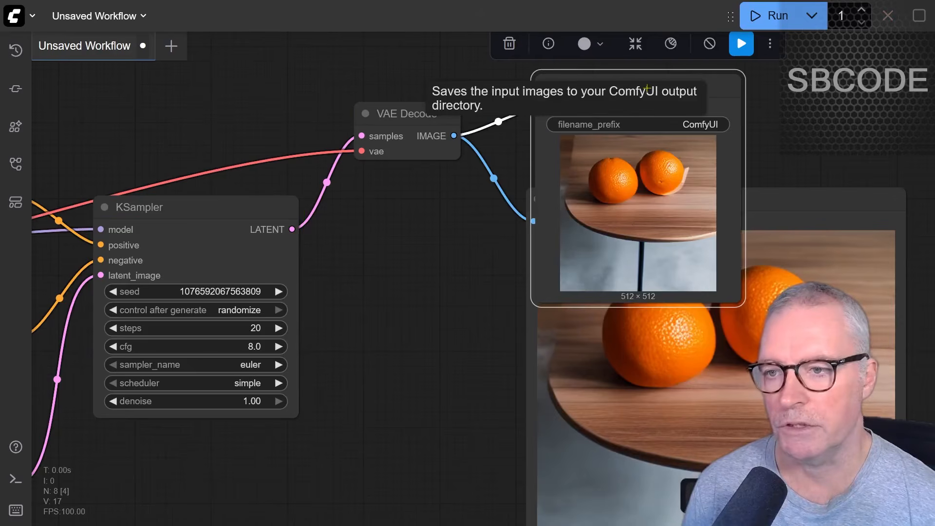
# Step: Delete the Preview Image node, and put the Save Image node beside KSampler at a larger size
pyautogui.moveTo(784, 203); pyautogui.dragTo(628, 294)
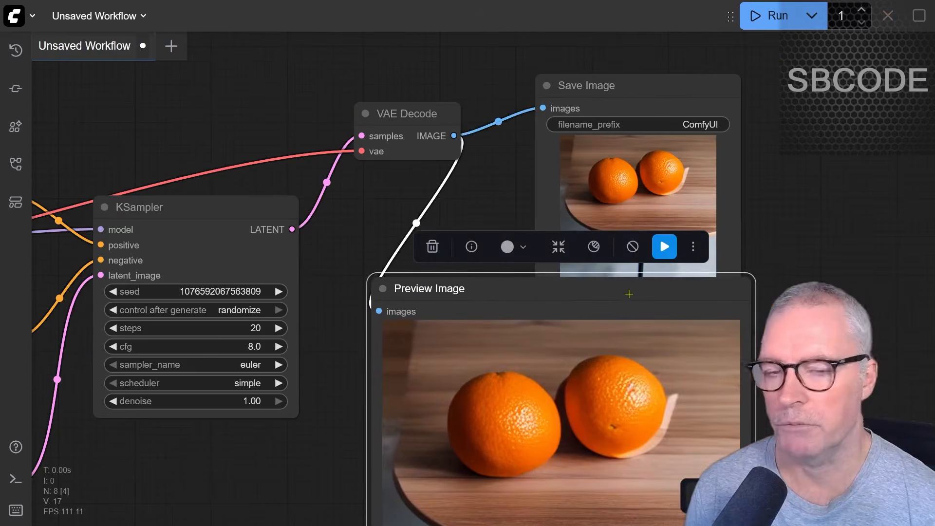
pyautogui.click(438, 248)
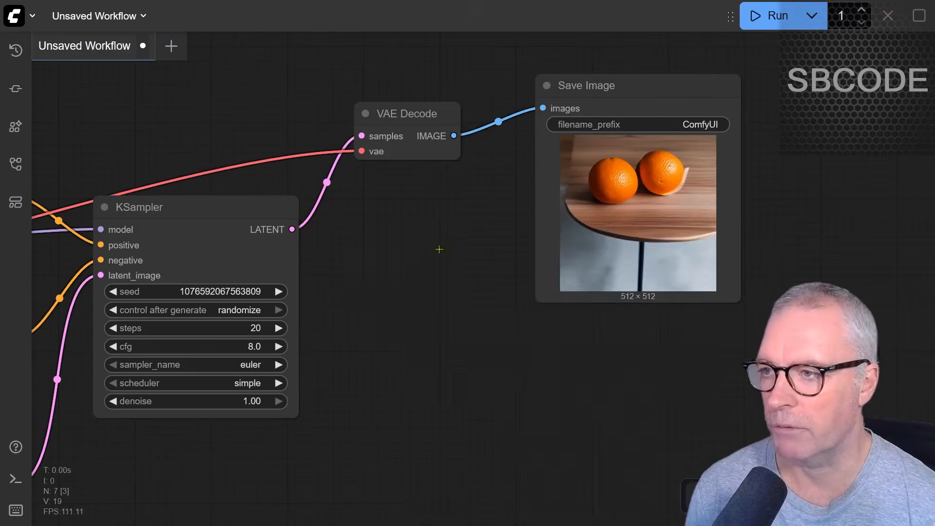
pyautogui.moveTo(637, 77); pyautogui.dragTo(444, 197)
pyautogui.scroll(-2, 554, 331)
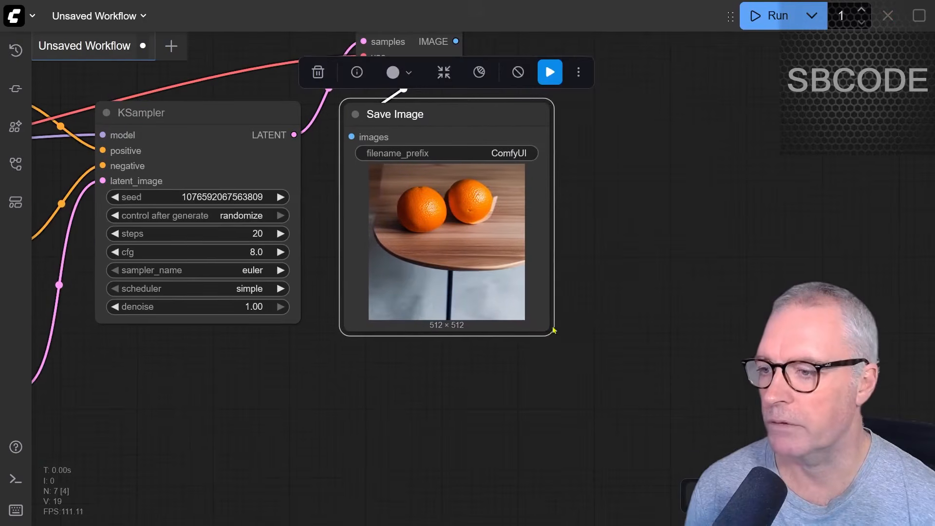
pyautogui.moveTo(548, 329); pyautogui.dragTo(691, 446)
# Step: Run the orange workflow twice with the enlarged Save Image node
pyautogui.click(773, 16)
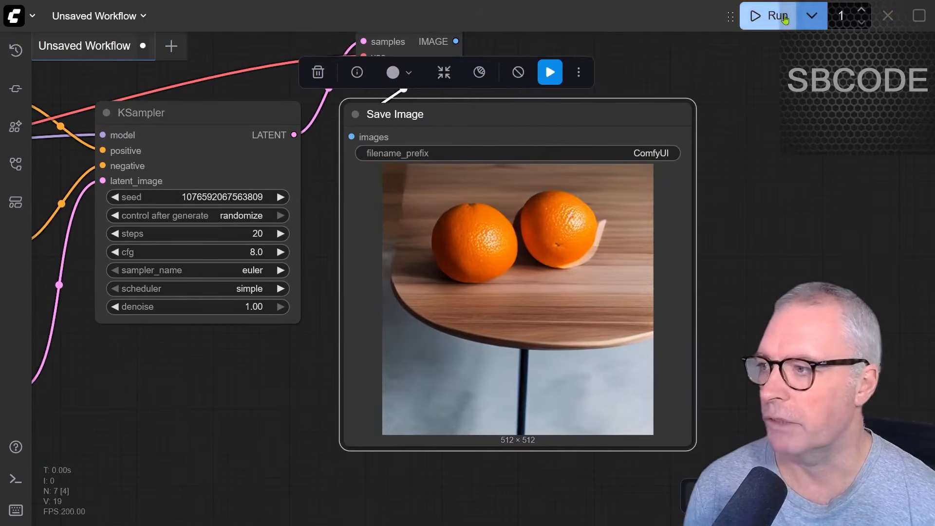
pyautogui.click(782, 19)
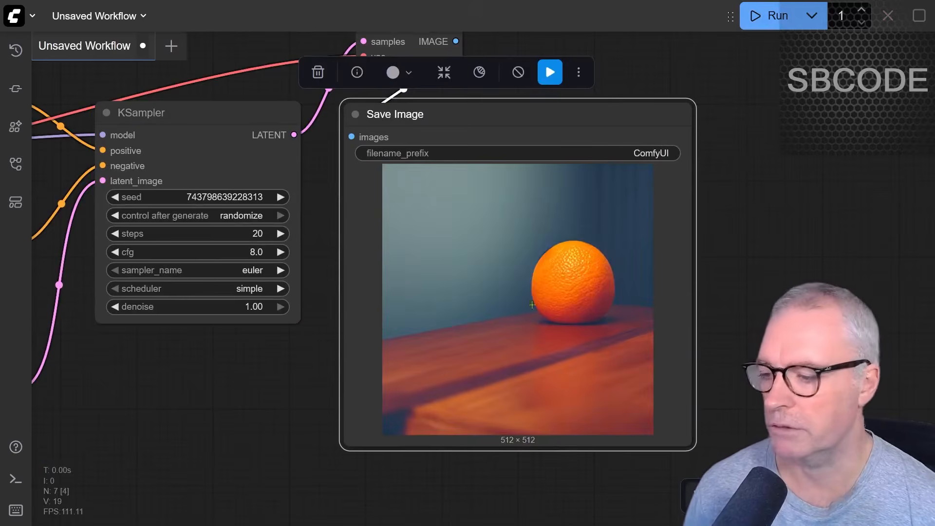
# Step: Switch to File Explorer and open the output folder in H:\ComfyUI_windows_portable\ComfyUI
pyautogui.press('super+e')
pyautogui.click(15, 423)
pyautogui.click(21, 443)
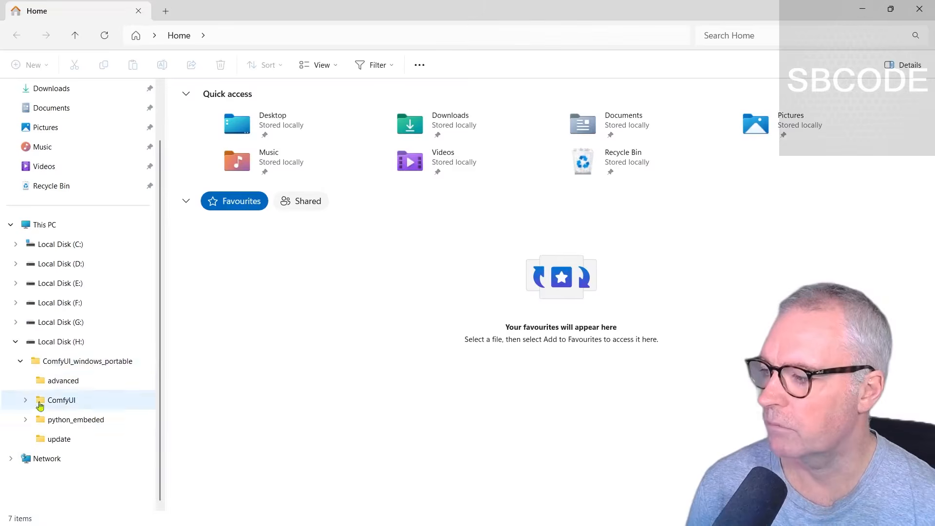
pyautogui.click(25, 400)
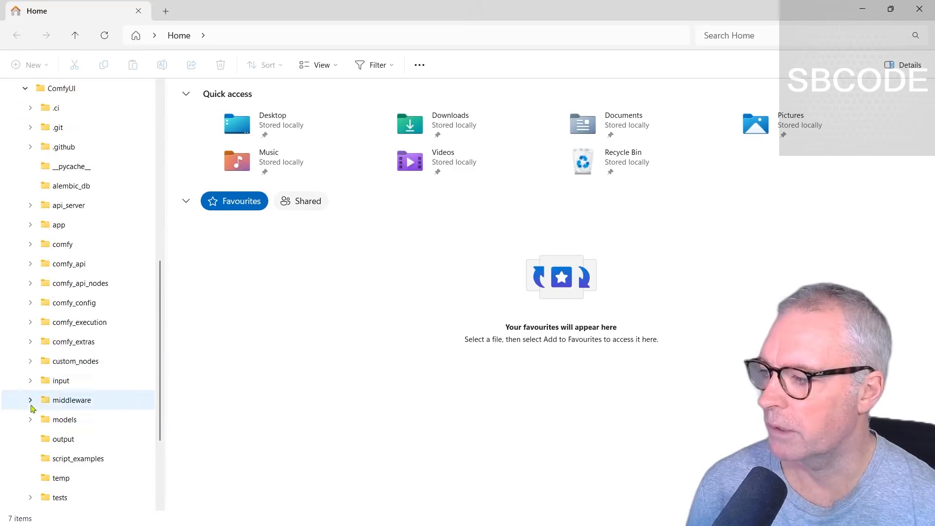
pyautogui.scroll(-2, 68, 385)
pyautogui.click(63, 323)
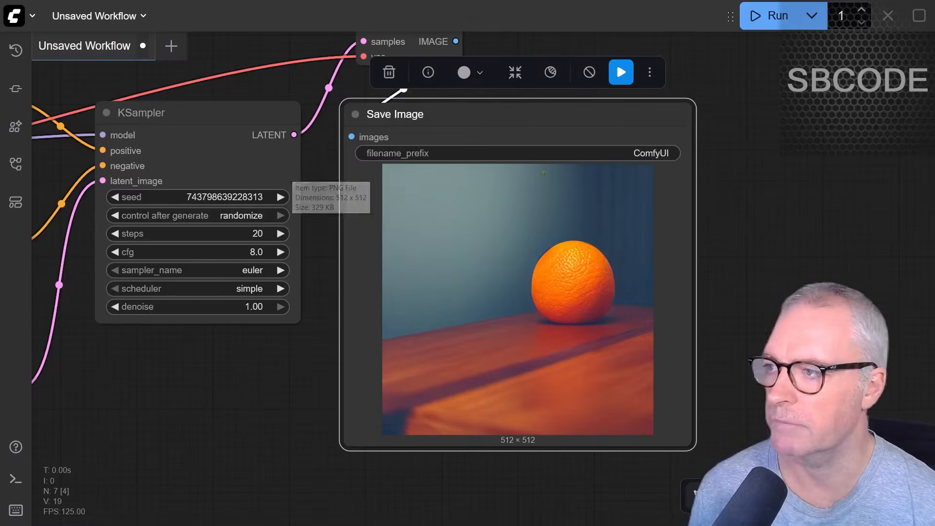
# Step: Review the Save Image filename prefix and the connection from the VAE Decode image output
pyautogui.click(644, 153)
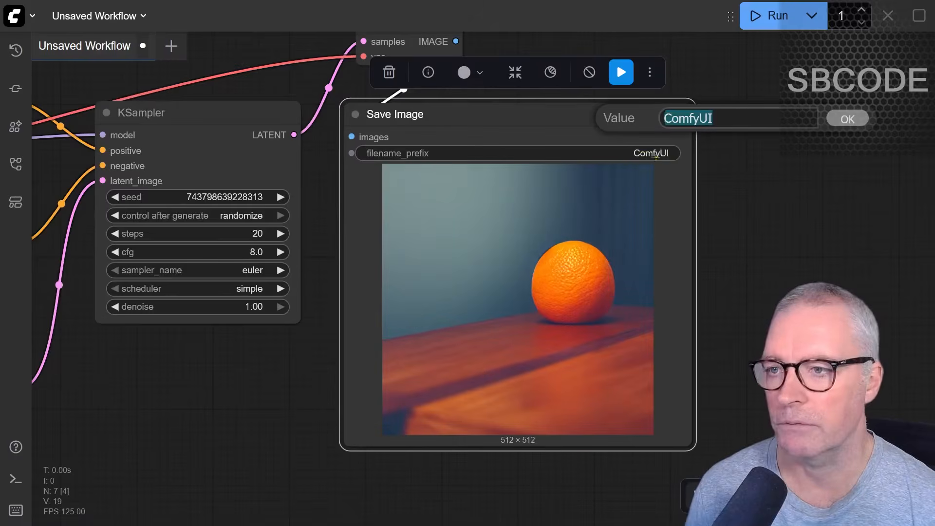
pyautogui.click(606, 171)
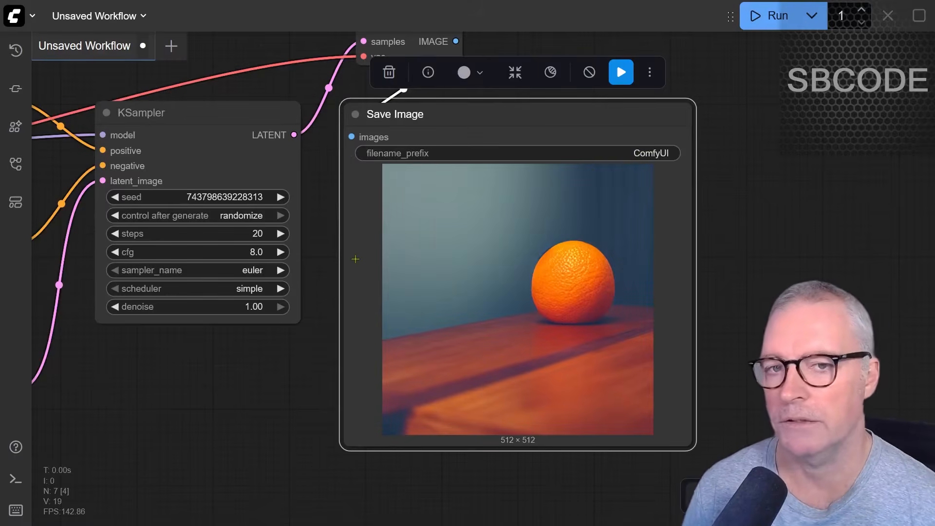
pyautogui.moveTo(772, 147); pyautogui.dragTo(728, 267)
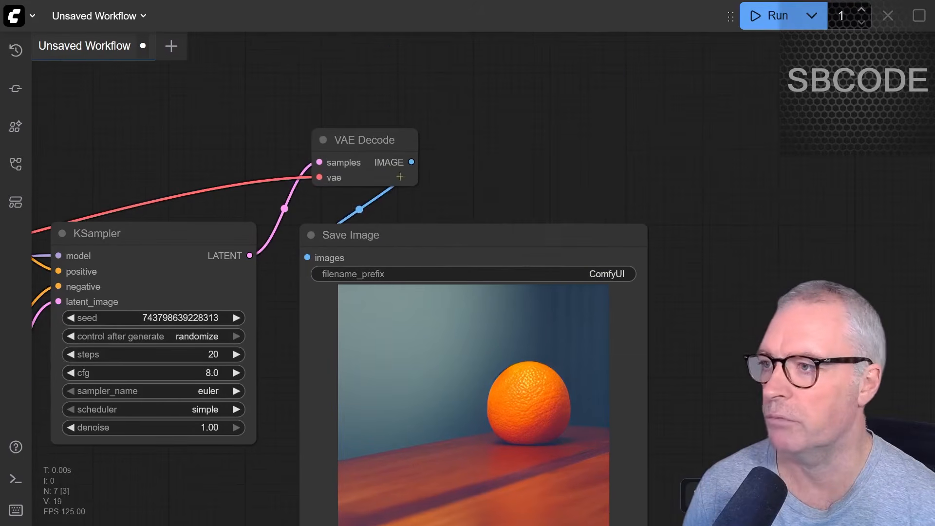
pyautogui.moveTo(412, 162); pyautogui.dragTo(496, 151)
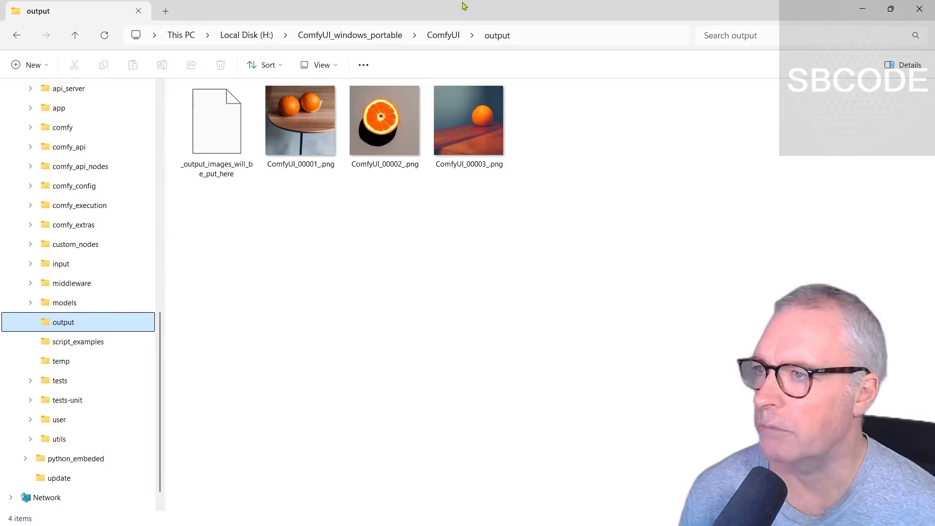
# Step: Place the output folder window beside ComfyUI and load the workflow embedded in ComfyUI_00001_.png onto the canvas
pyautogui.press('super+Right')
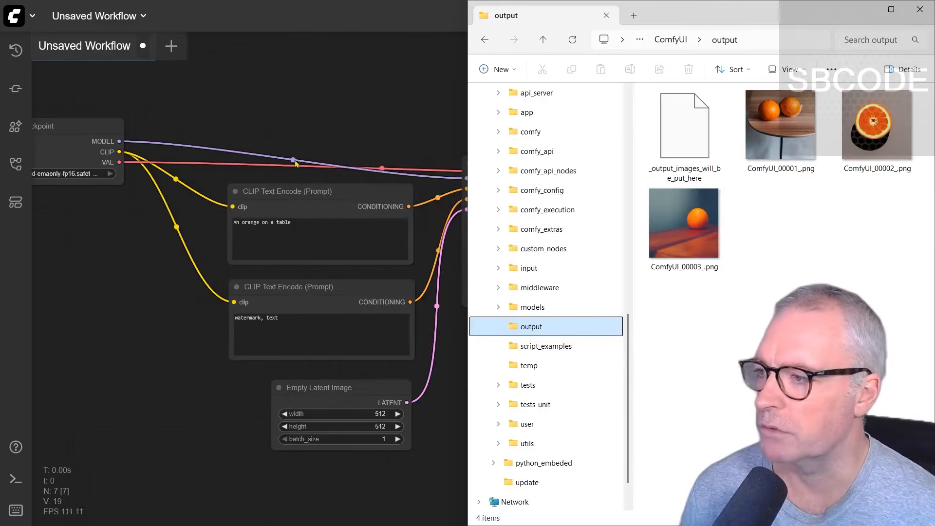
pyautogui.scroll(-3, 296, 164)
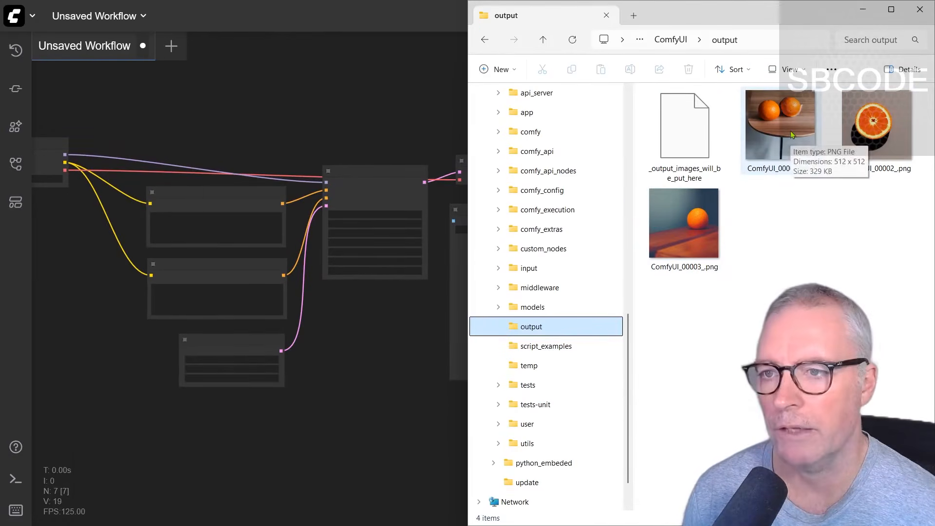
pyautogui.moveTo(794, 139); pyautogui.dragTo(278, 96)
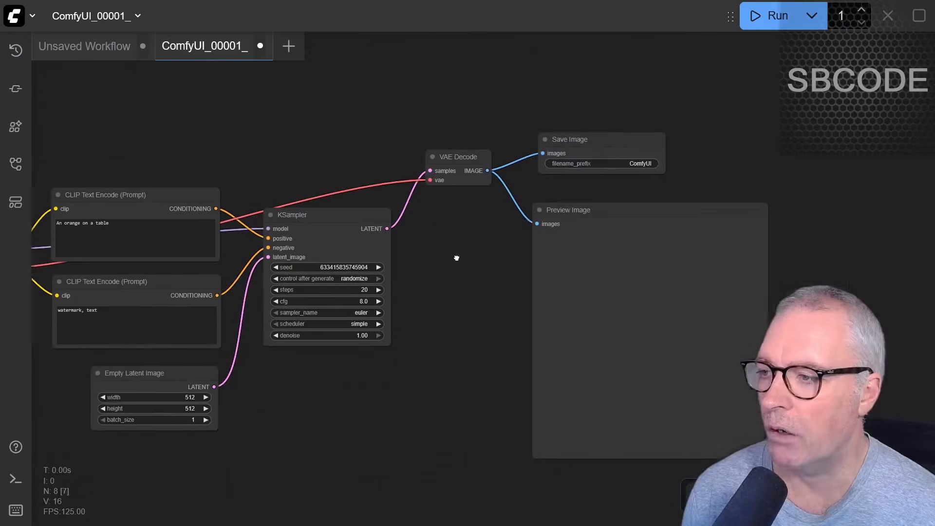
# Step: Run the workflow loaded from ComfyUI_00001_.png and inspect the saved and previewed images
pyautogui.moveTo(456, 258); pyautogui.dragTo(536, 242)
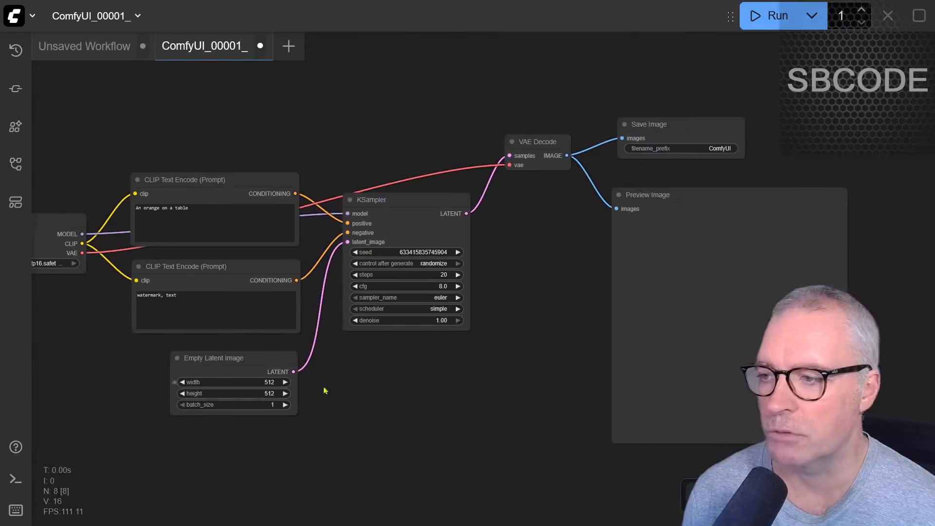
pyautogui.moveTo(479, 343); pyautogui.dragTo(562, 338)
pyautogui.click(770, 18)
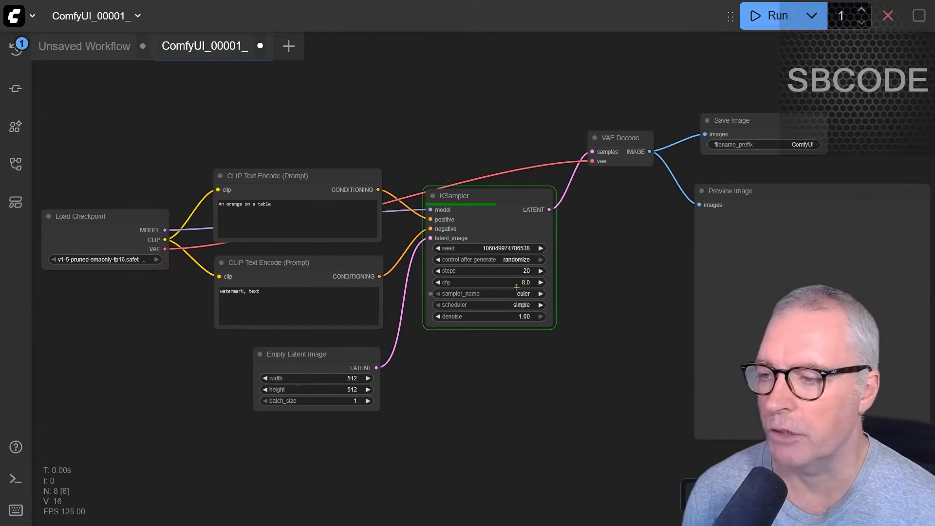
pyautogui.moveTo(676, 271); pyautogui.dragTo(533, 269)
pyautogui.scroll(4, 678, 272)
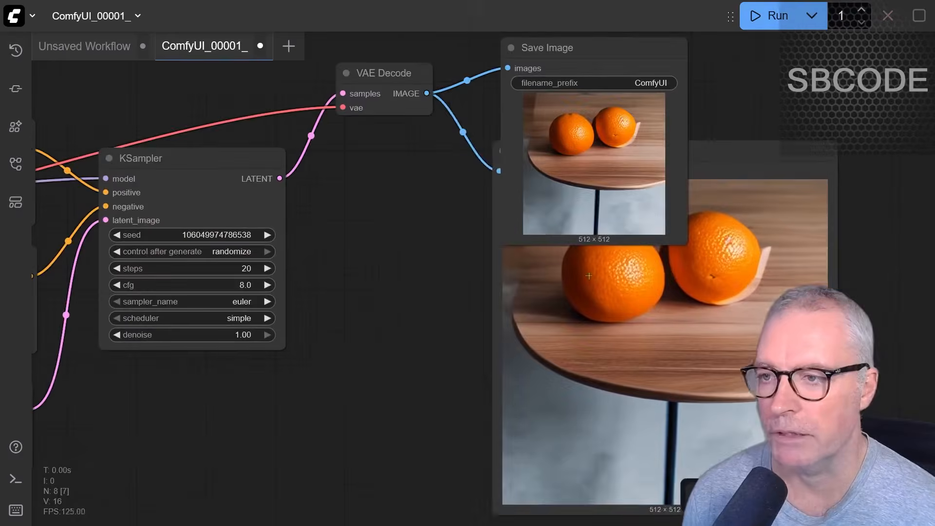
# Step: Move the Preview Image node below the Save Image node so they no longer overlap, and select Save Image
pyautogui.moveTo(753, 151); pyautogui.dragTo(643, 263)
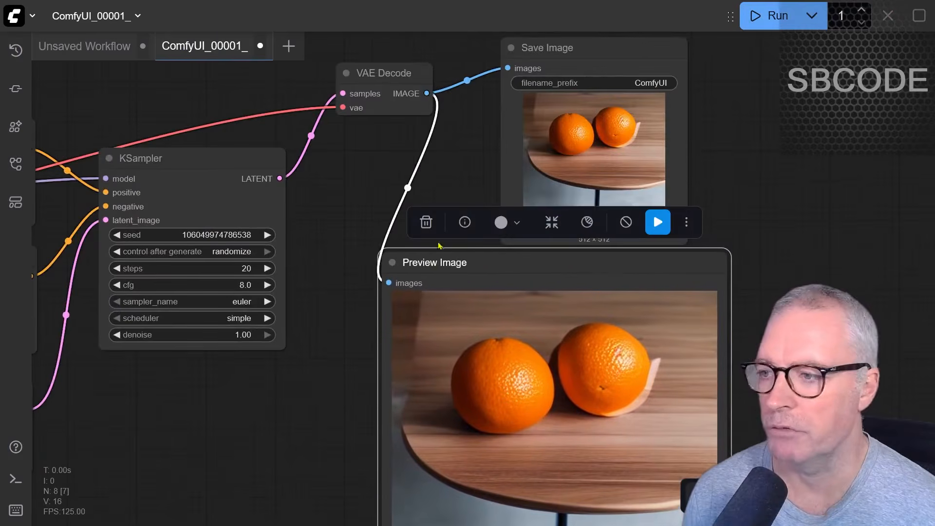
pyautogui.moveTo(463, 167); pyautogui.dragTo(463, 253)
pyautogui.click(496, 255)
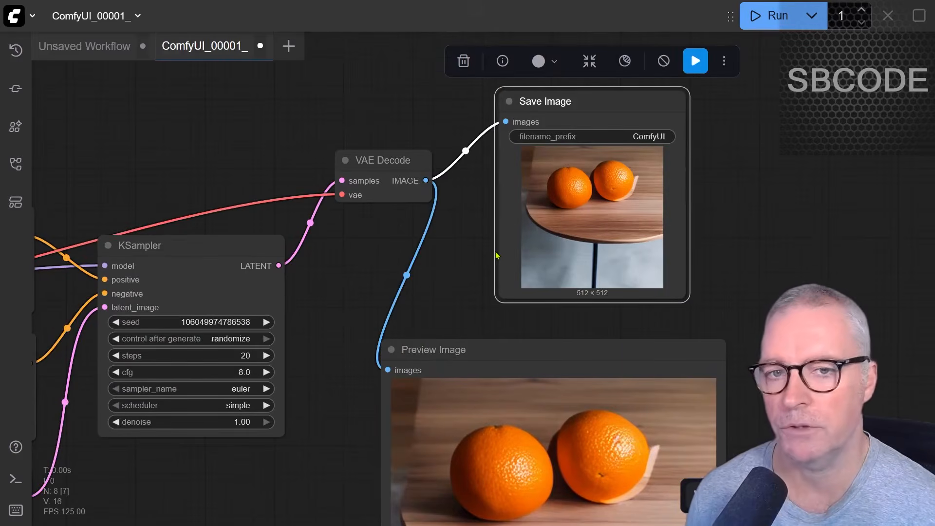
# Step: Switch to the output folder window and load the workflow embedded in ComfyUI_00003_.png onto the ComfyUI canvas
pyautogui.hotkey('alt', 'Tab')
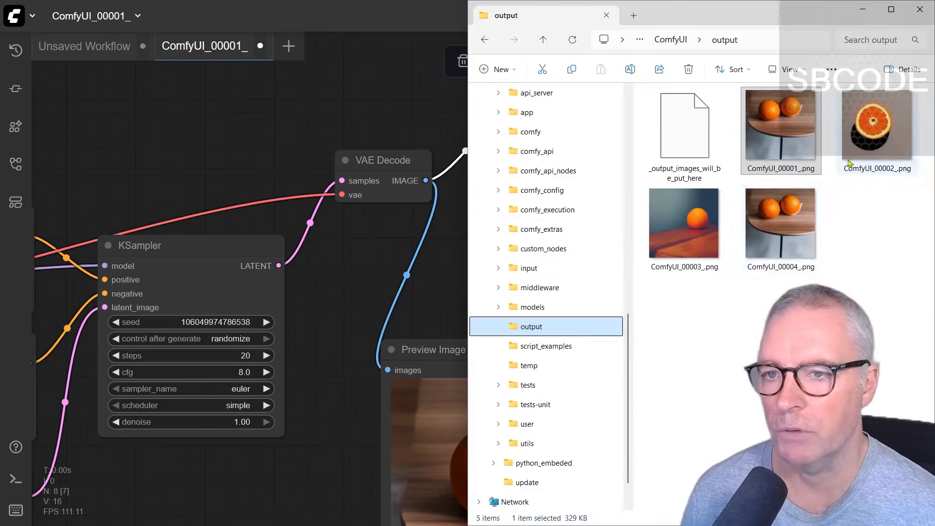
pyautogui.click(673, 216)
pyautogui.moveTo(688, 239); pyautogui.dragTo(275, 164)
pyautogui.click(344, 313)
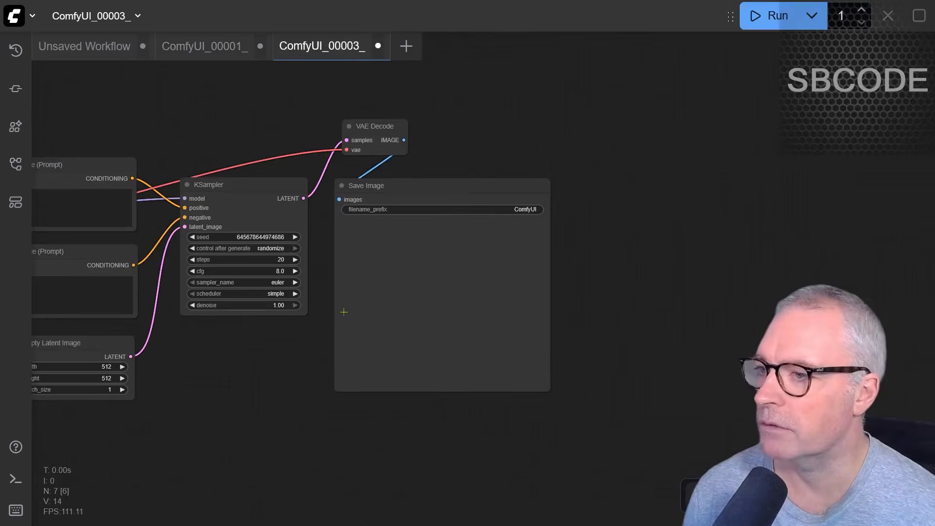
# Step: Run the workflow loaded from ComfyUI_00003_.png and check the output folder for the newly saved image
pyautogui.moveTo(544, 147); pyautogui.dragTo(651, 199)
pyautogui.click(494, 237)
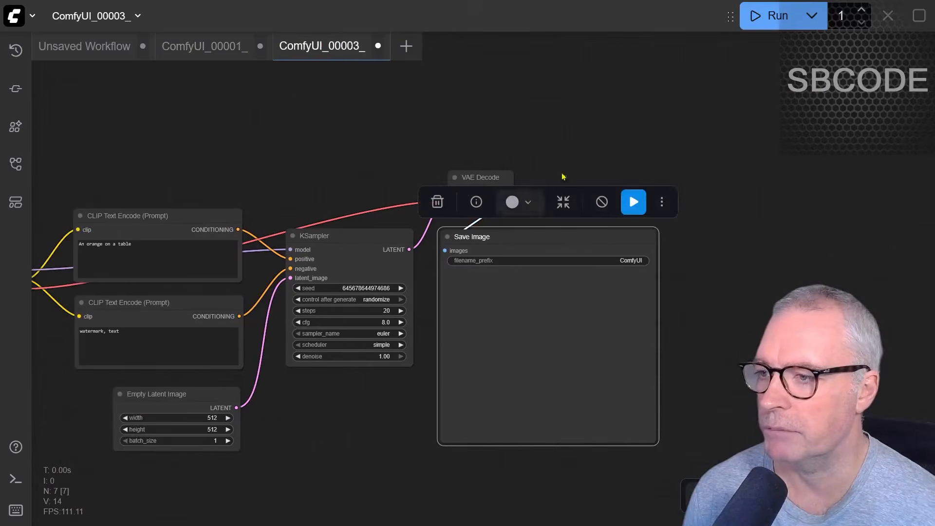
pyautogui.click(522, 119)
pyautogui.click(772, 15)
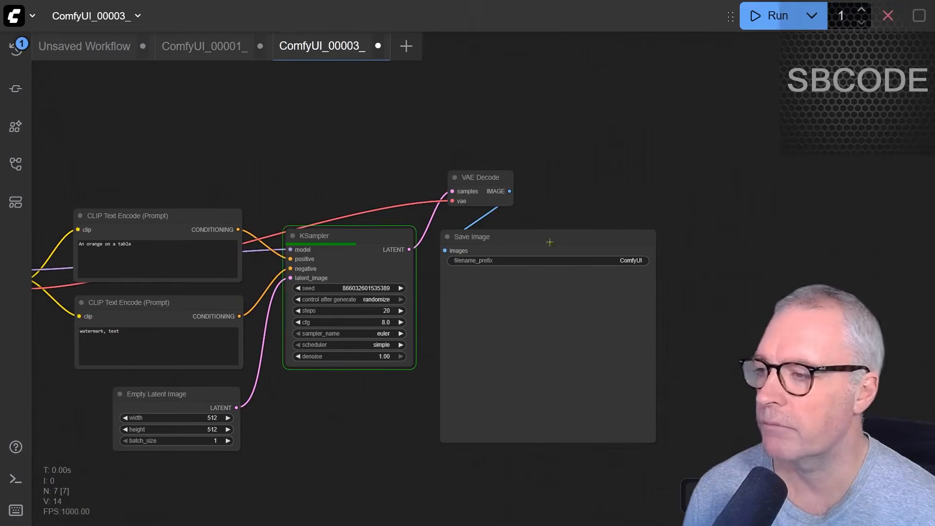
pyautogui.hotkey('alt', 'Tab')
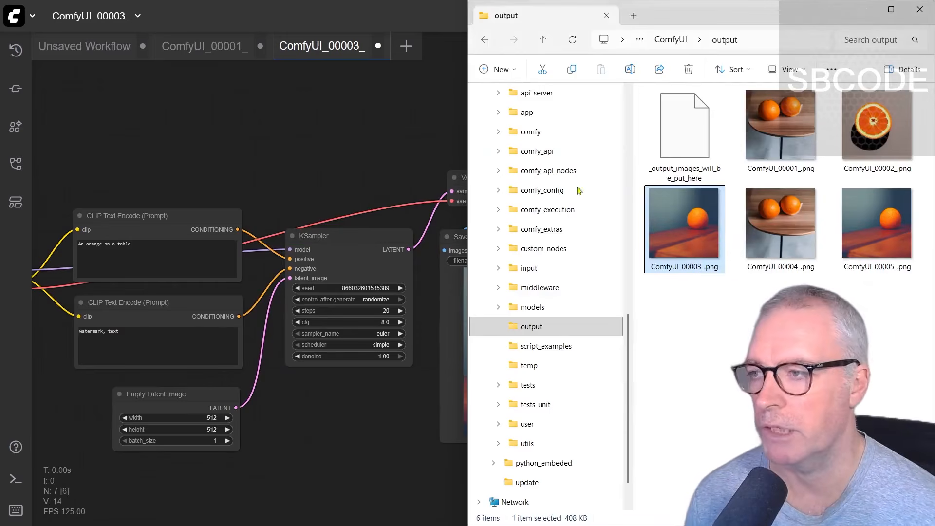
# Step: Review the nodes of the ComfyUI_00003_ workflow from Load Checkpoint through to Save Image
pyautogui.moveTo(299, 157); pyautogui.dragTo(597, 160)
pyautogui.scroll(5, 263, 386)
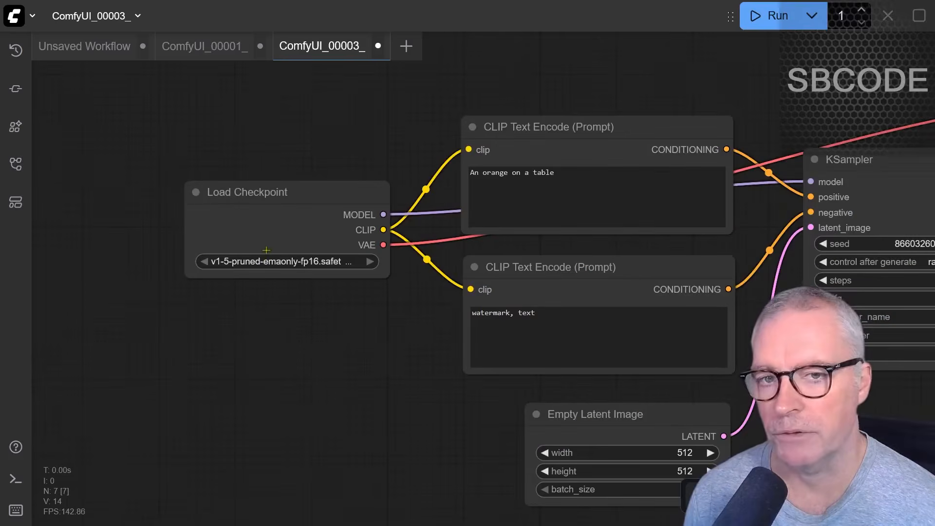
pyautogui.scroll(-5, 337, 327)
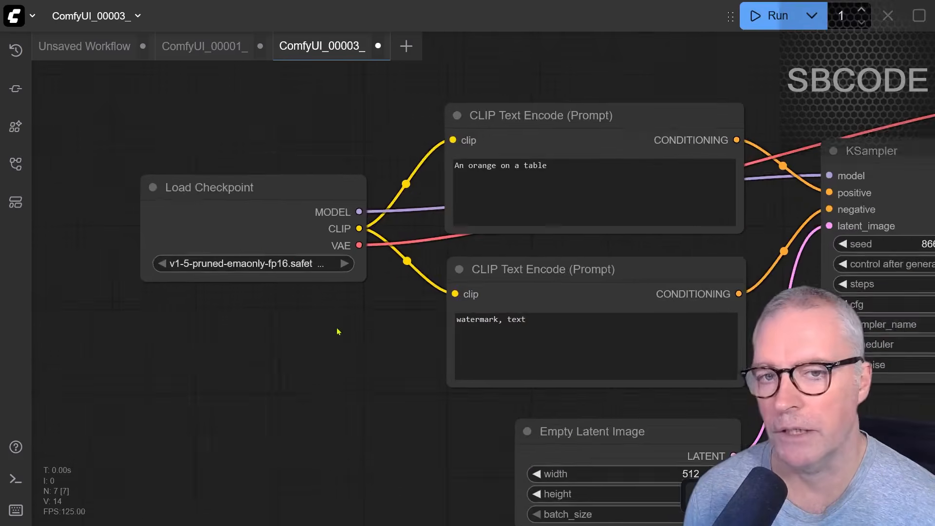
pyautogui.moveTo(585, 407); pyautogui.dragTo(471, 384)
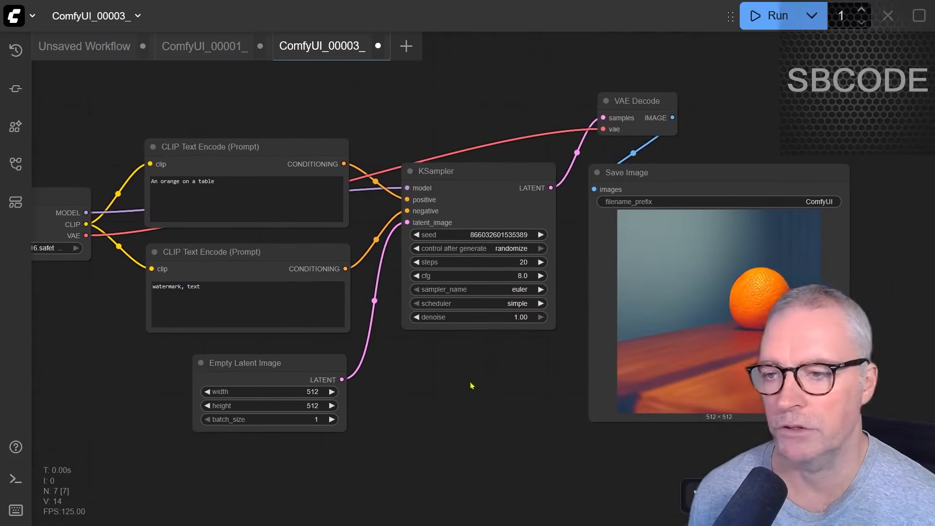
# Step: Switch to the Basic ComfyUI Workflow page in the browser and load the workflow embedded in its bottle image onto the ComfyUI canvas
pyautogui.hotkey('ctrl', 'Tab')
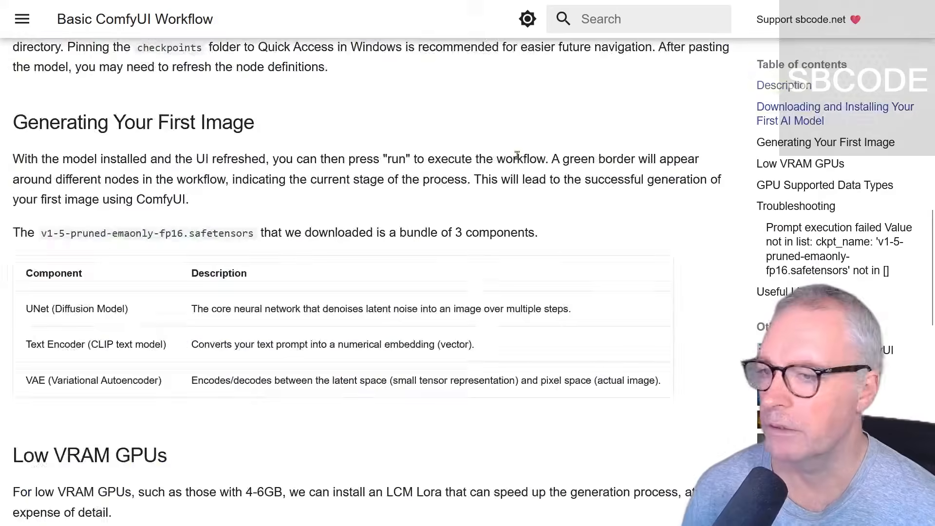
pyautogui.scroll(10, 447, 219)
pyautogui.scroll(5, 433, 231)
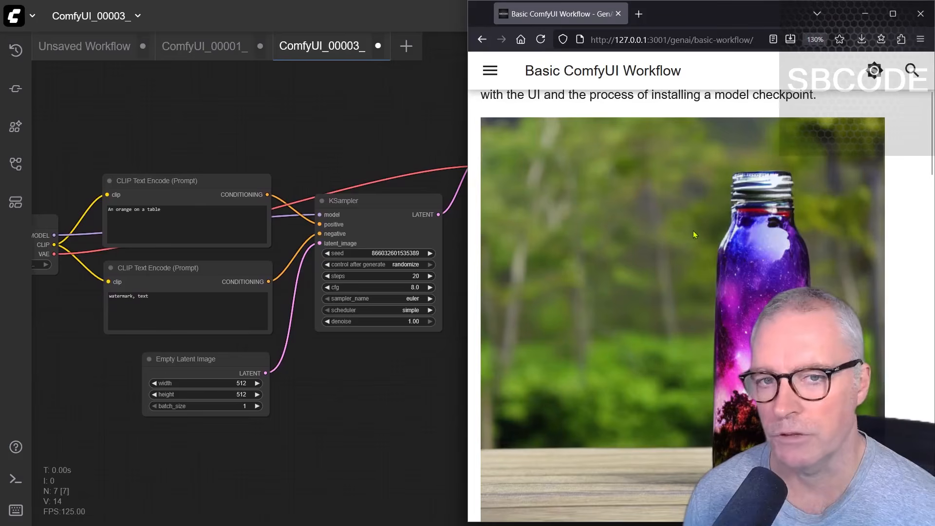
pyautogui.moveTo(740, 337); pyautogui.dragTo(317, 121)
pyautogui.moveTo(245, 218); pyautogui.dragTo(217, 216)
pyautogui.scroll(-3, 228, 229)
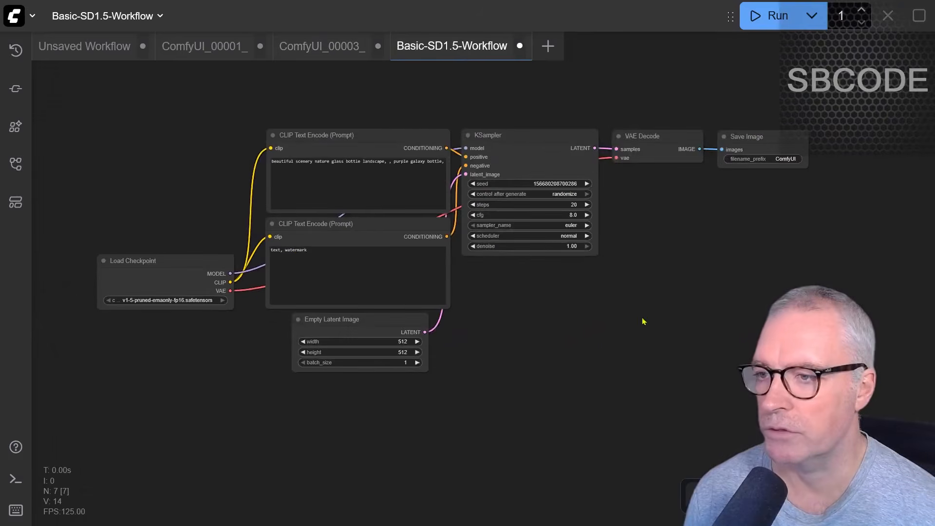
# Step: Run the Basic-SD1.5-Workflow and inspect the generated bottle image in its Save Image node
pyautogui.moveTo(643, 322); pyautogui.dragTo(574, 356)
pyautogui.moveTo(599, 306); pyautogui.dragTo(693, 278)
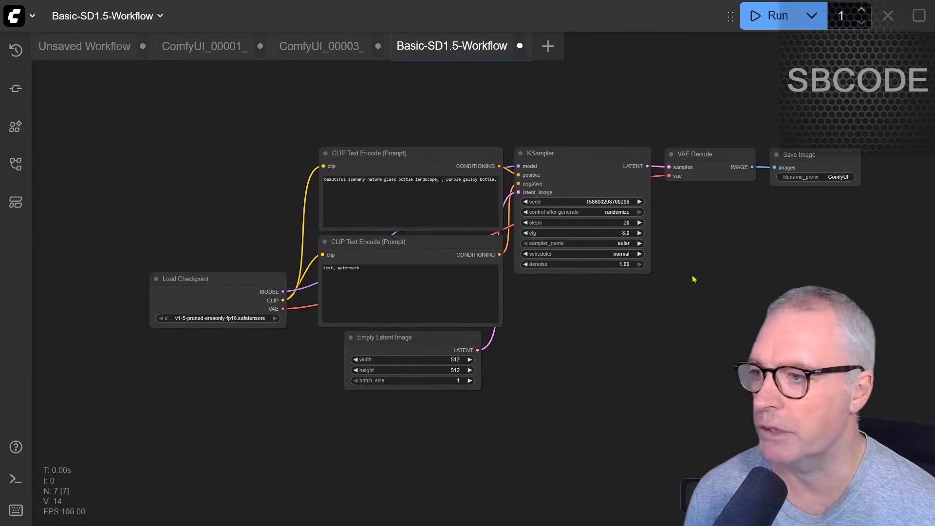
pyautogui.click(775, 18)
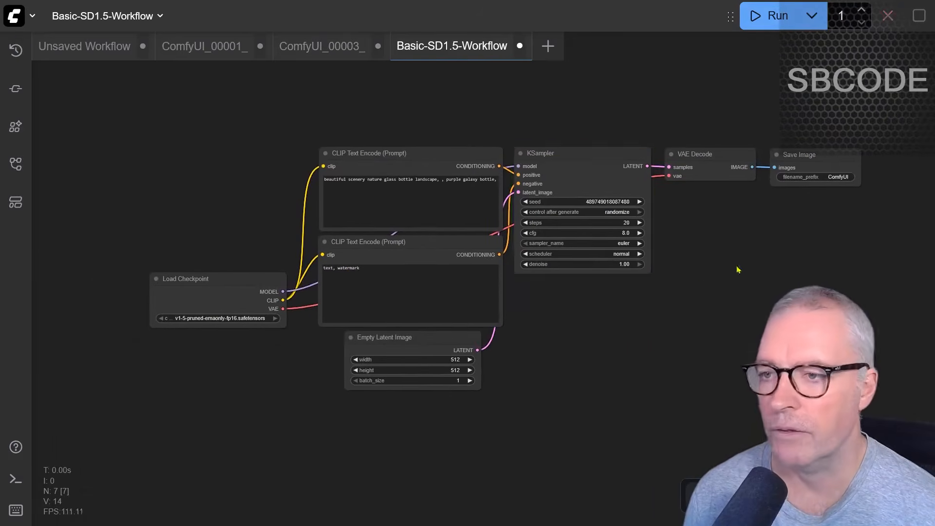
pyautogui.scroll(10, 789, 213)
pyautogui.scroll(-4, 418, 270)
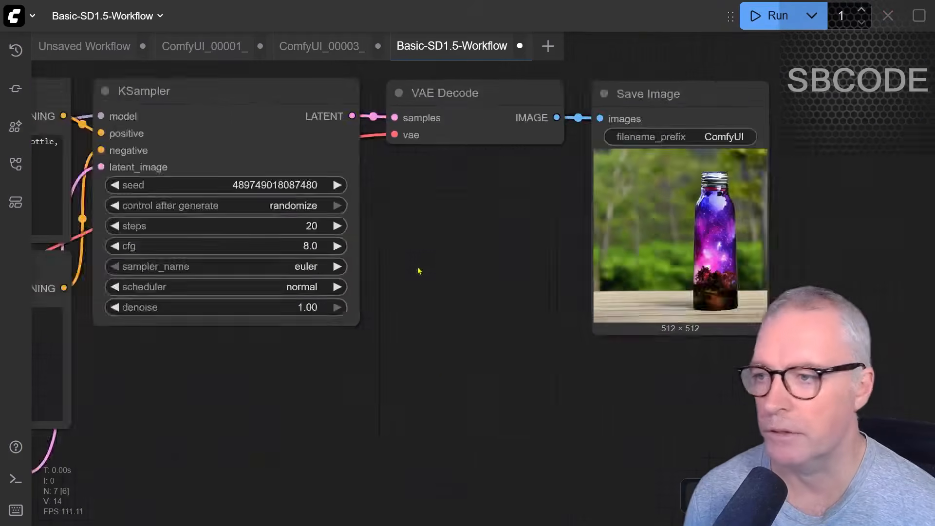
# Step: Examine the Load Checkpoint model name, the text prompts and the Empty Latent Image settings in Basic-SD1.5-Workflow
pyautogui.moveTo(417, 271); pyautogui.dragTo(762, 270)
pyautogui.moveTo(569, 400); pyautogui.dragTo(778, 387)
pyautogui.scroll(-2, 778, 387)
pyautogui.moveTo(281, 449); pyautogui.dragTo(419, 344)
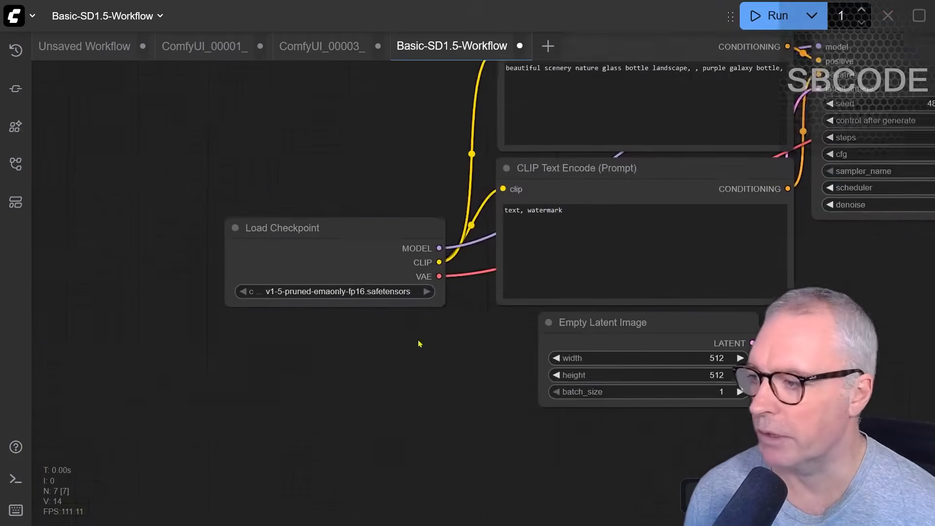
pyautogui.scroll(6, 275, 295)
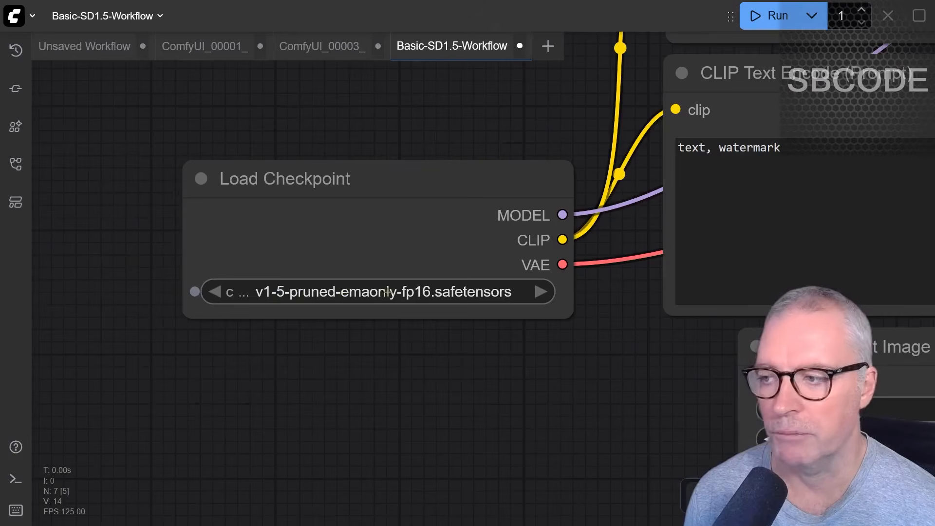
pyautogui.moveTo(588, 395); pyautogui.dragTo(186, 390)
pyautogui.scroll(-2, 186, 390)
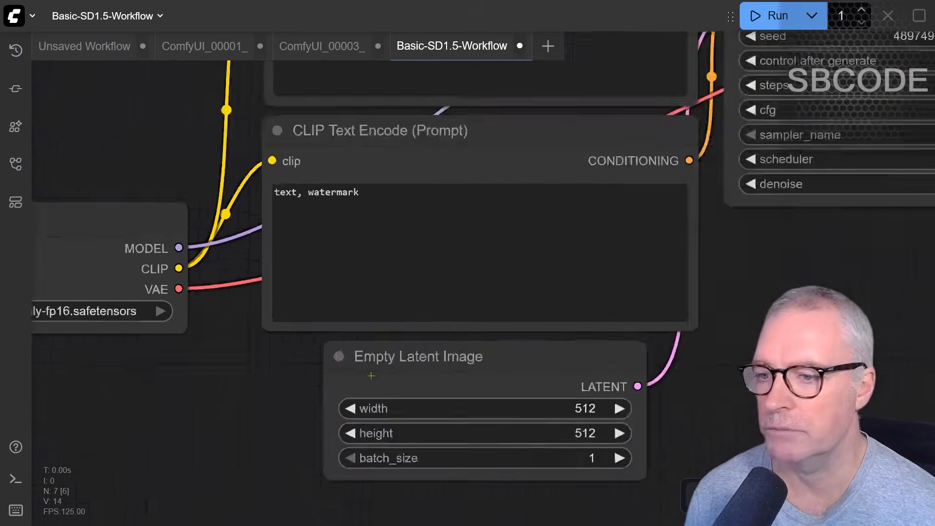
pyautogui.moveTo(371, 376); pyautogui.dragTo(219, 392)
pyautogui.scroll(-5, 570, 368)
pyautogui.moveTo(631, 341); pyautogui.dragTo(571, 352)
pyautogui.scroll(-2, 599, 311)
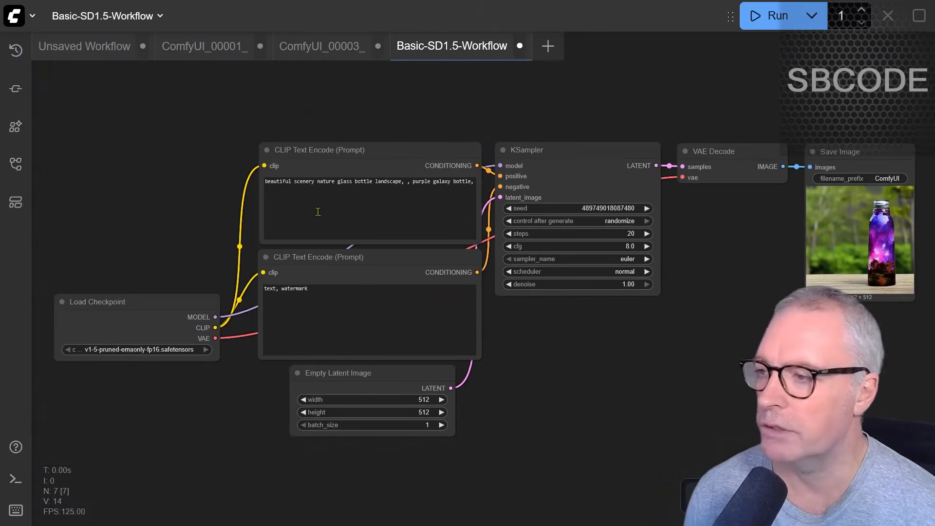
# Step: Return to the Unsaved Workflow and review its complete node chain, leaving no node selected
pyautogui.click(85, 46)
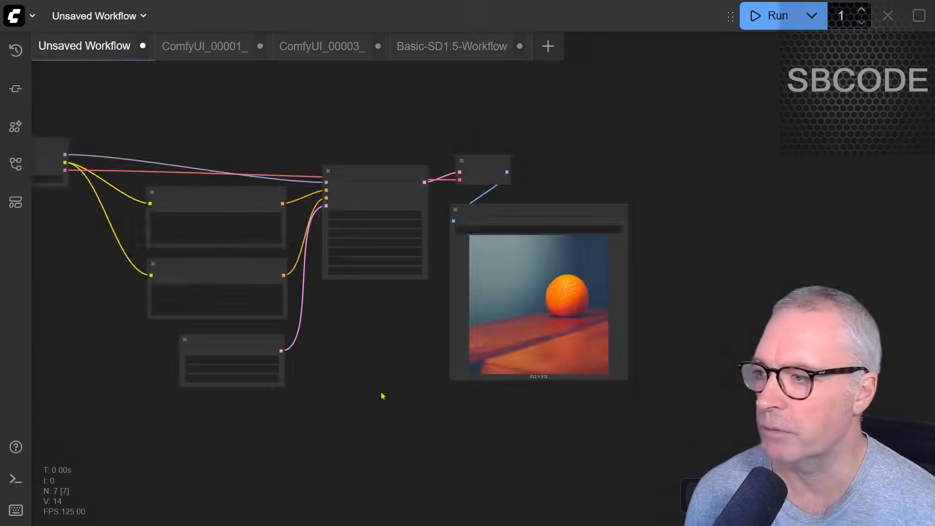
pyautogui.moveTo(382, 395); pyautogui.dragTo(636, 407)
pyautogui.scroll(3, 604, 375)
pyautogui.moveTo(594, 349); pyautogui.dragTo(462, 414)
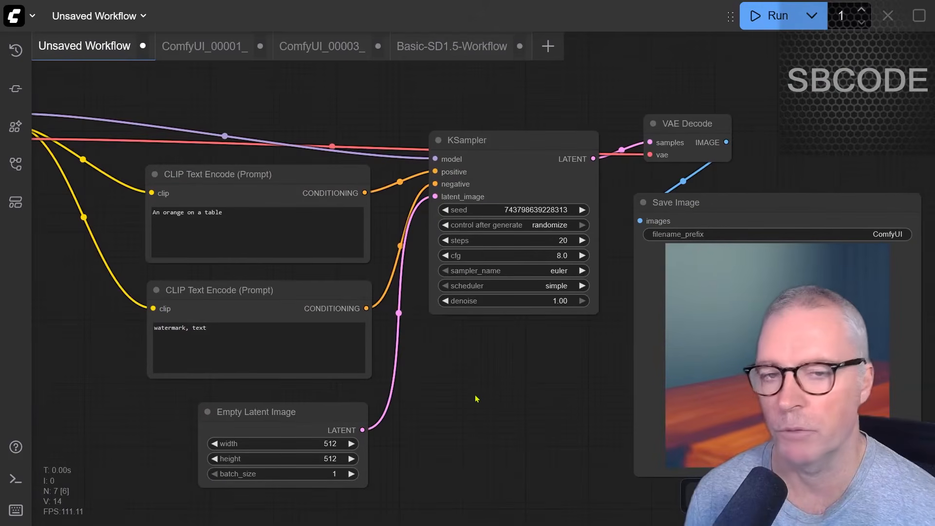
pyautogui.moveTo(512, 398); pyautogui.dragTo(565, 374)
pyautogui.scroll(-3, 567, 379)
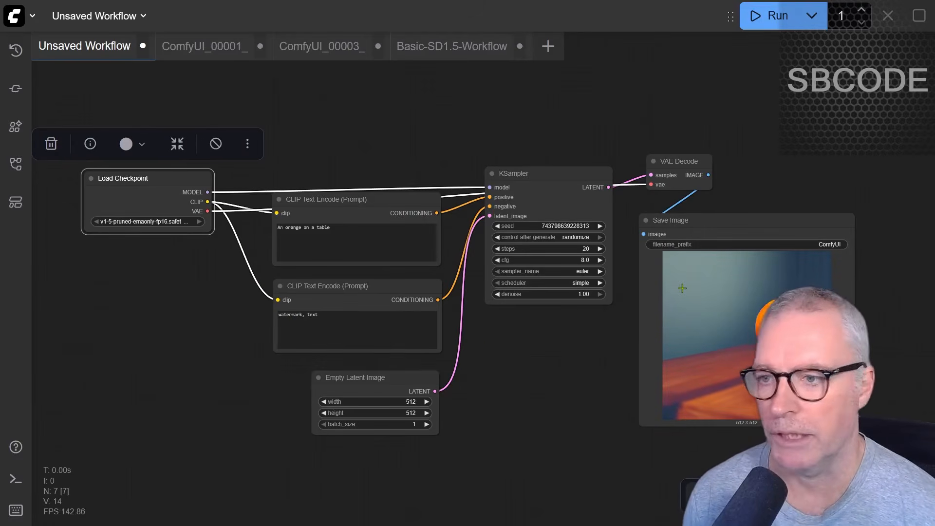
pyautogui.click(547, 362)
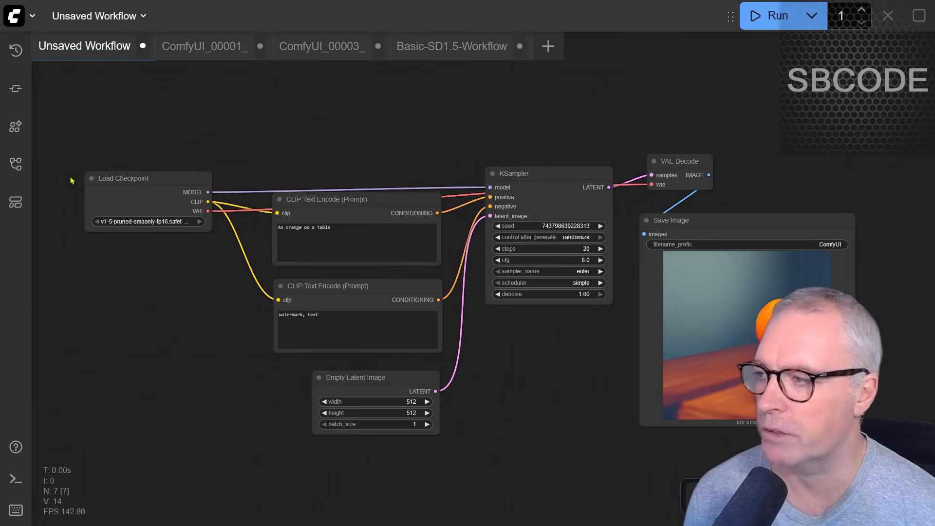
pyautogui.moveTo(196, 139); pyautogui.dragTo(196, 138)
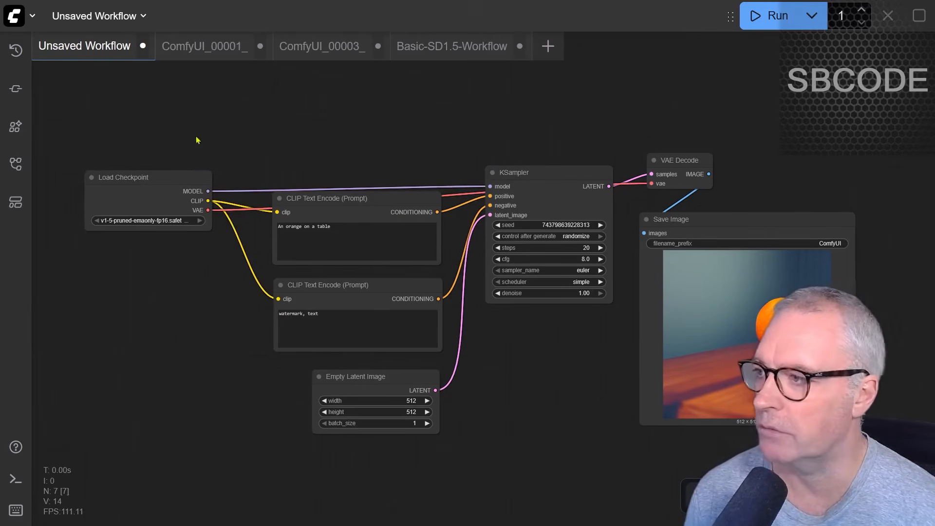
# Step: Save the unsaved workflow under the filename Default-SD1.5
pyautogui.click(14, 16)
pyautogui.moveTo(73, 77)
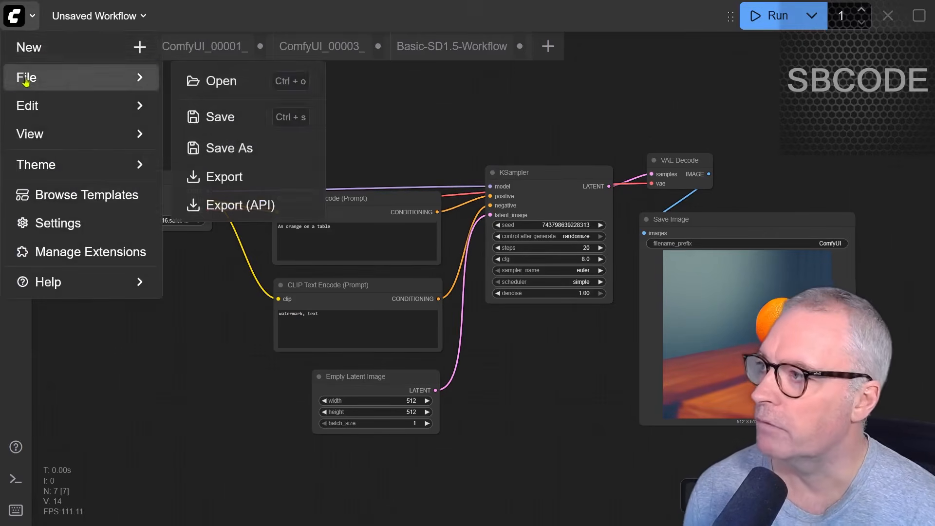
pyautogui.click(220, 149)
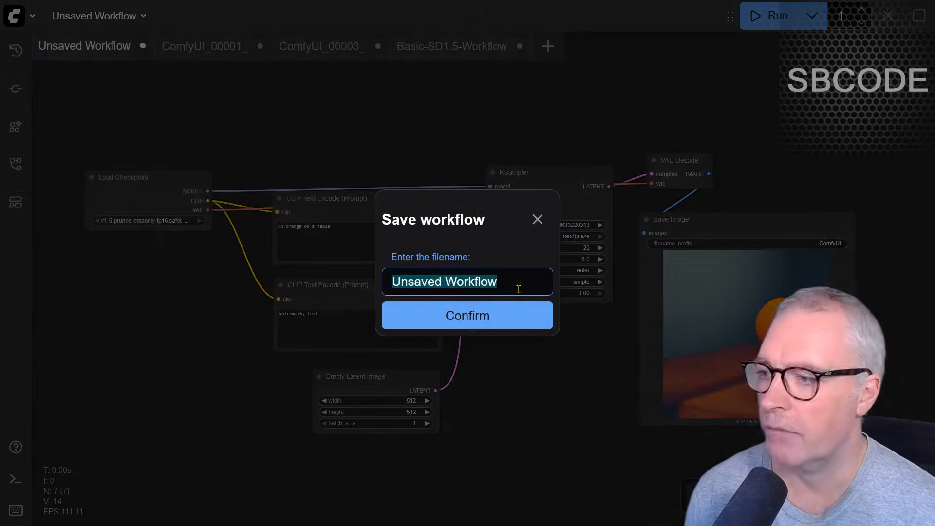
pyautogui.write('Def')
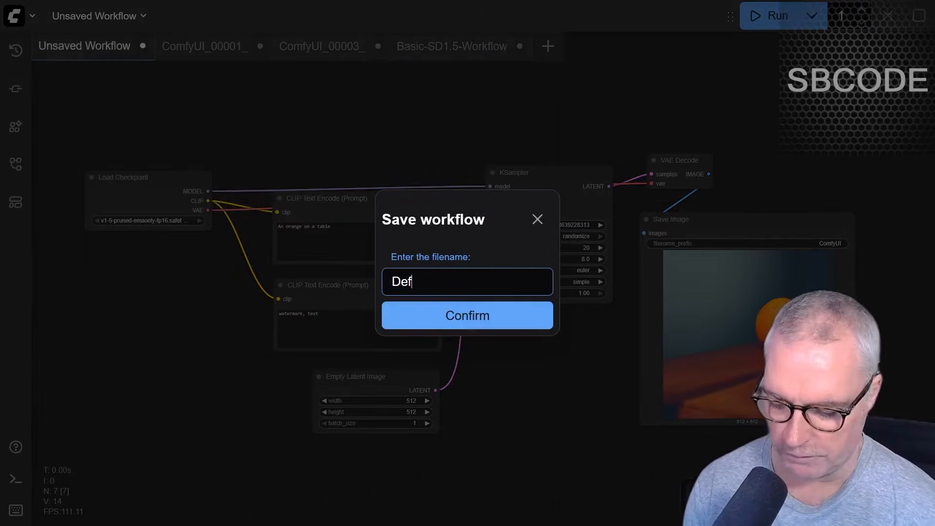
pyautogui.write('ault-SD')
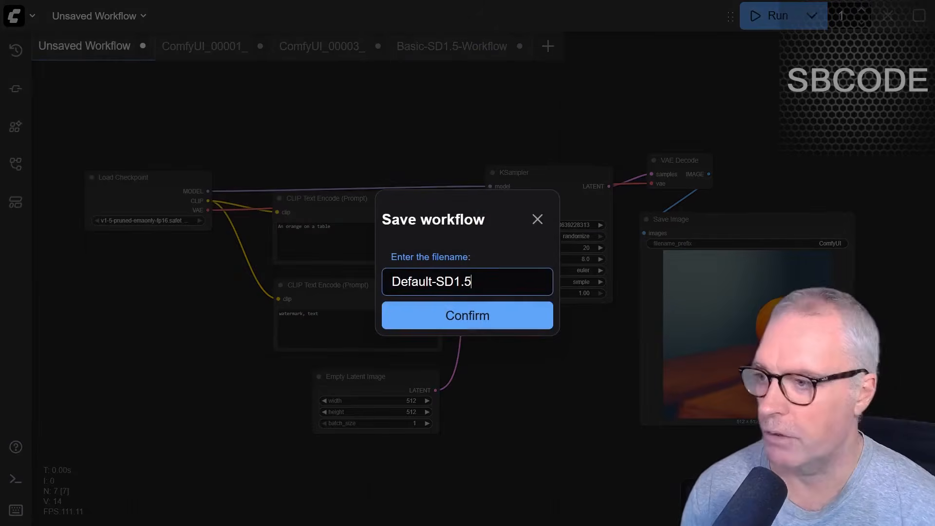
pyautogui.write('1.5')
pyautogui.click(478, 316)
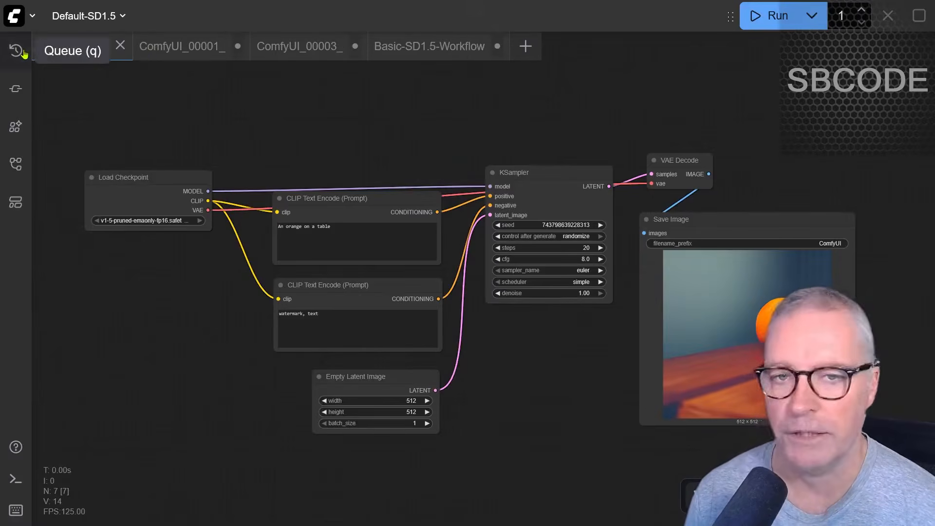
# Step: Close the Default-SD1.5 workflow, reopen Default-SD1.5.json from the saved workflows list, and hide the list
pyautogui.click(13, 167)
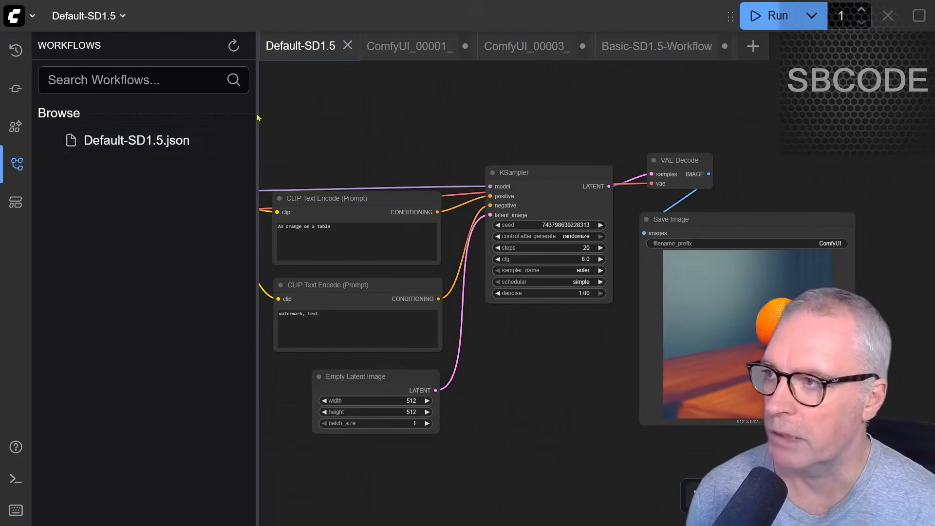
pyautogui.click(348, 45)
pyautogui.click(136, 141)
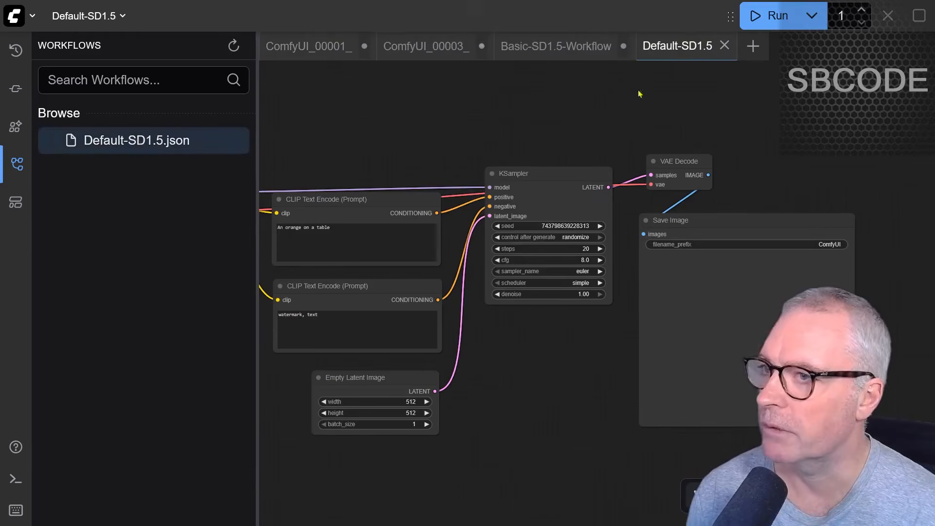
pyautogui.press('w')
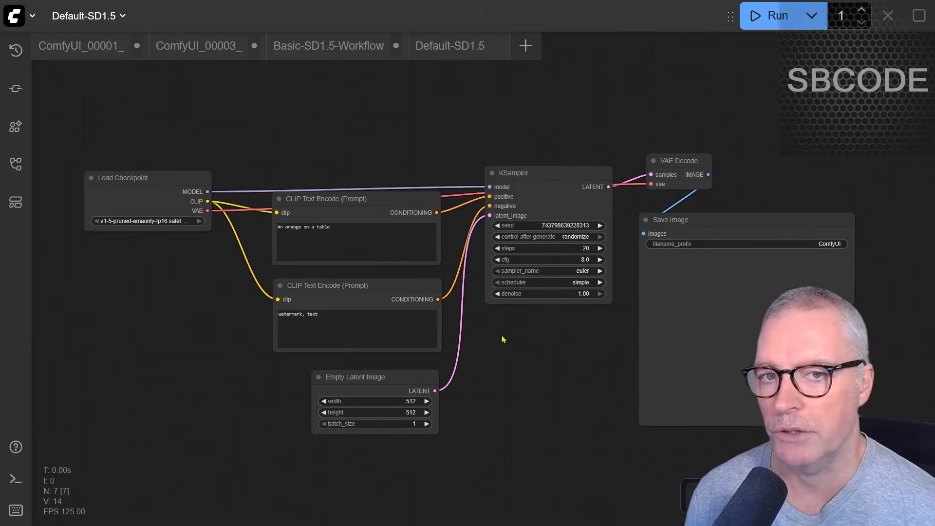
# Step: Open the generation queue and look through the previously generated images
pyautogui.click(16, 50)
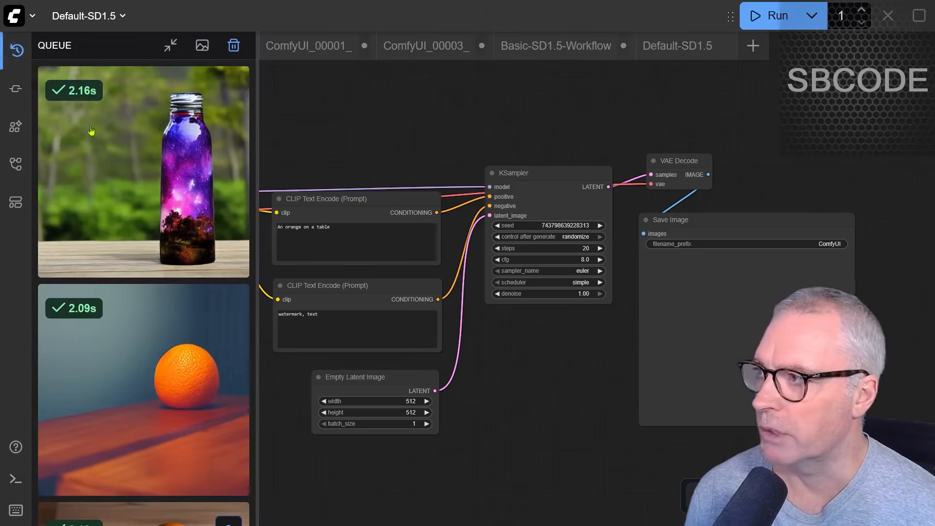
pyautogui.scroll(-5, 101, 191)
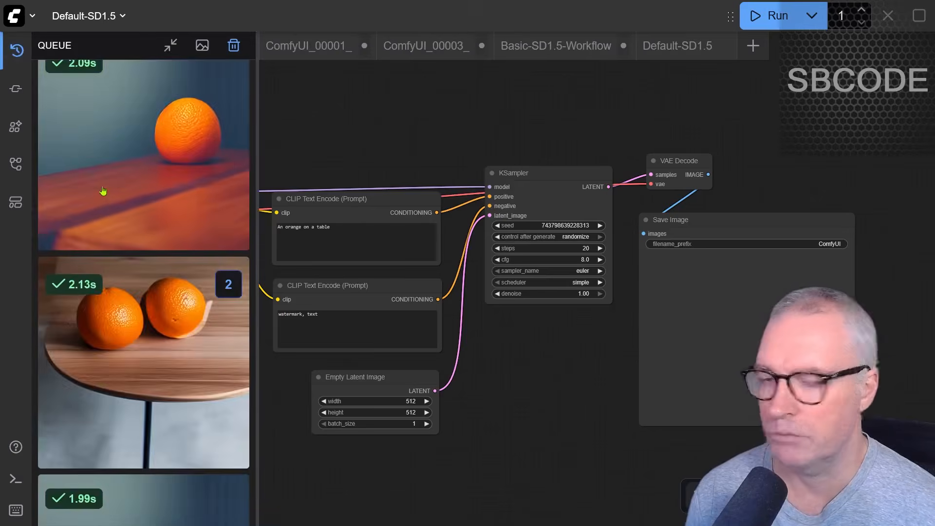
# Step: Look through the remaining images in the generation queue and hide the queue
pyautogui.scroll(-8, 103, 191)
pyautogui.scroll(15, 96, 309)
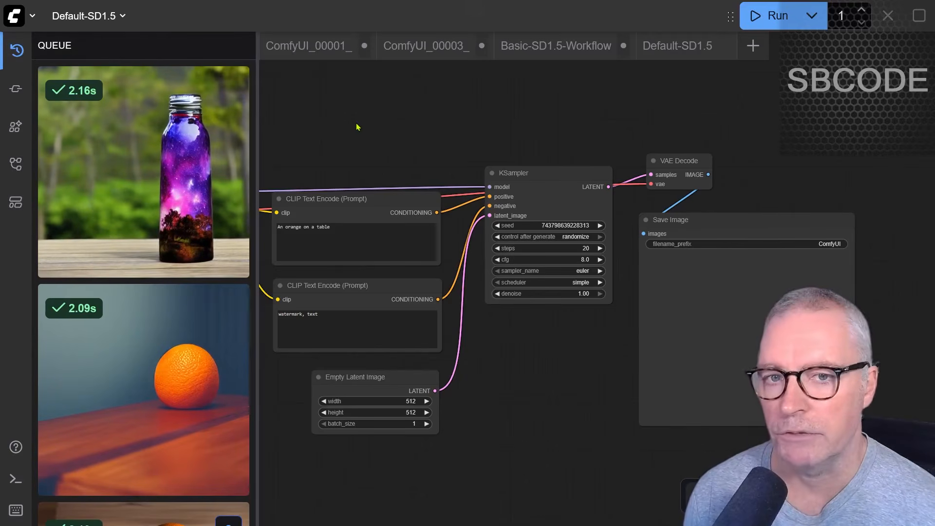
pyautogui.press('q')
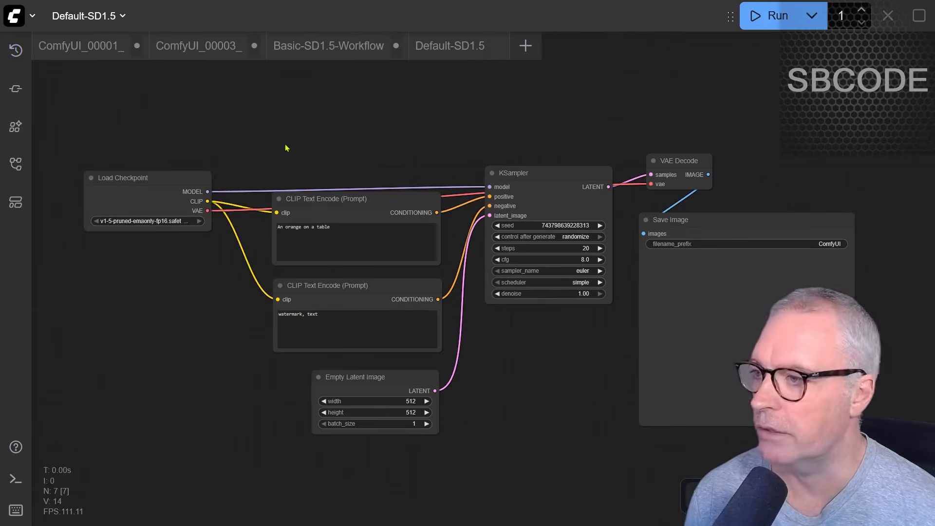
# Step: Add a LoraLoaderModelOnly node fed by the Load Checkpoint's MODEL output and connect its MODEL output to the KSampler's model input
pyautogui.moveTo(318, 133); pyautogui.dragTo(286, 138)
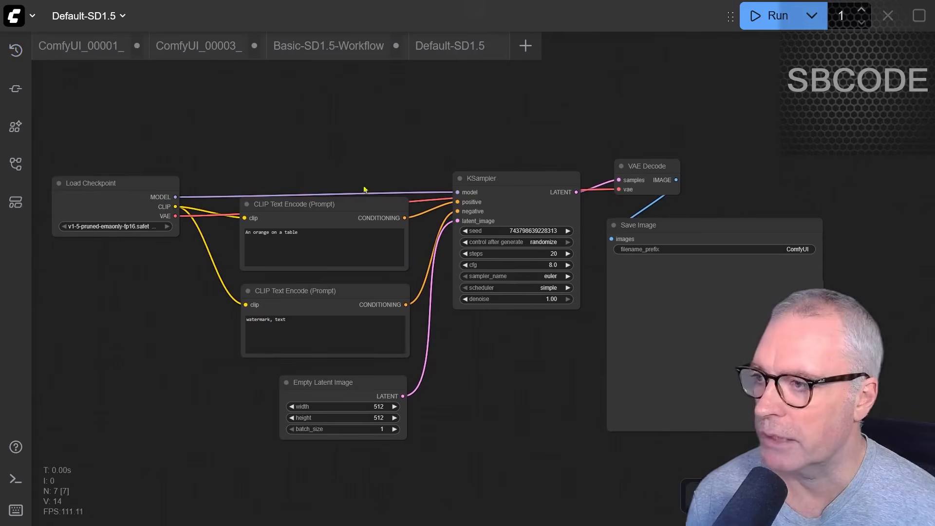
pyautogui.moveTo(175, 197); pyautogui.dragTo(224, 158)
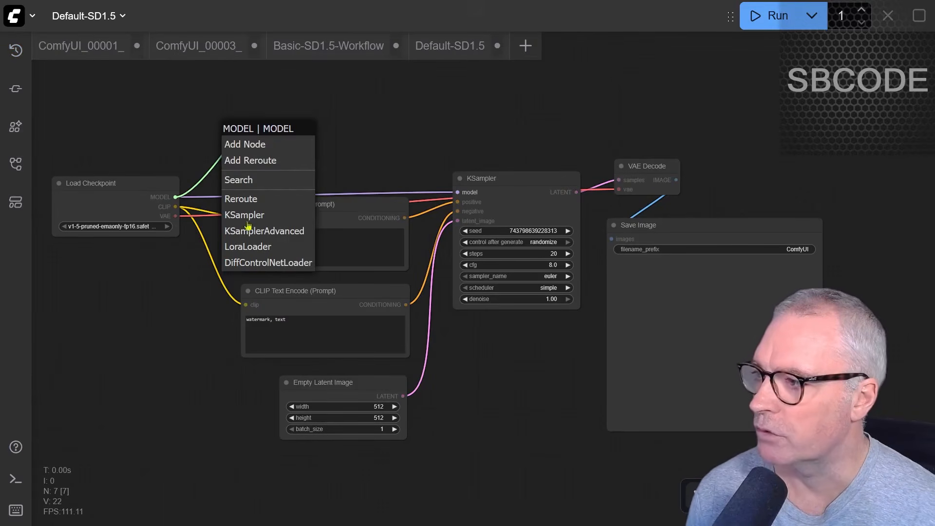
pyautogui.click(238, 181)
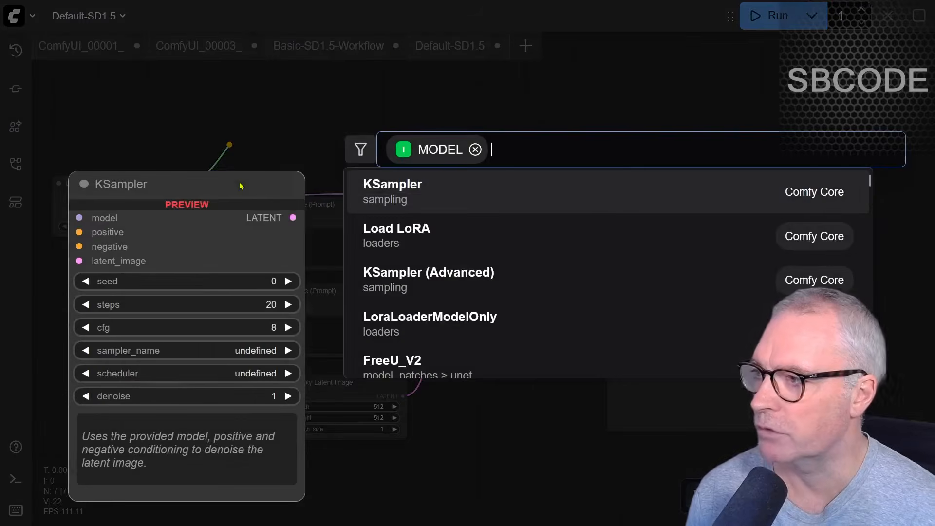
pyautogui.write('lor')
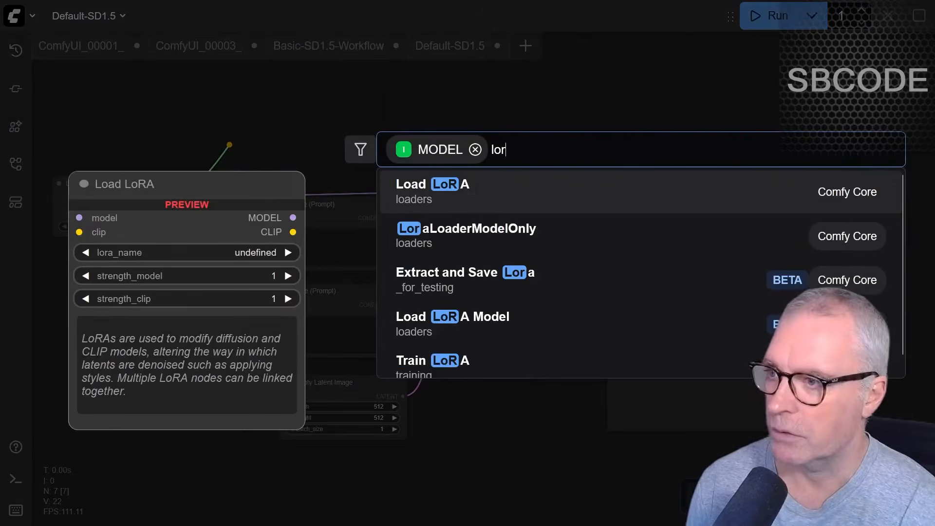
pyautogui.click(478, 239)
pyautogui.moveTo(328, 121); pyautogui.dragTo(457, 192)
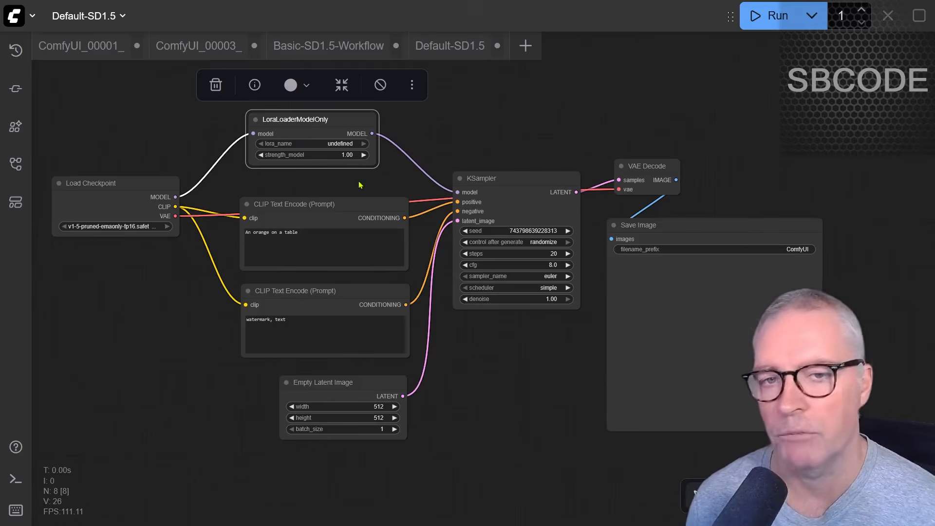
pyautogui.scroll(2, 298, 161)
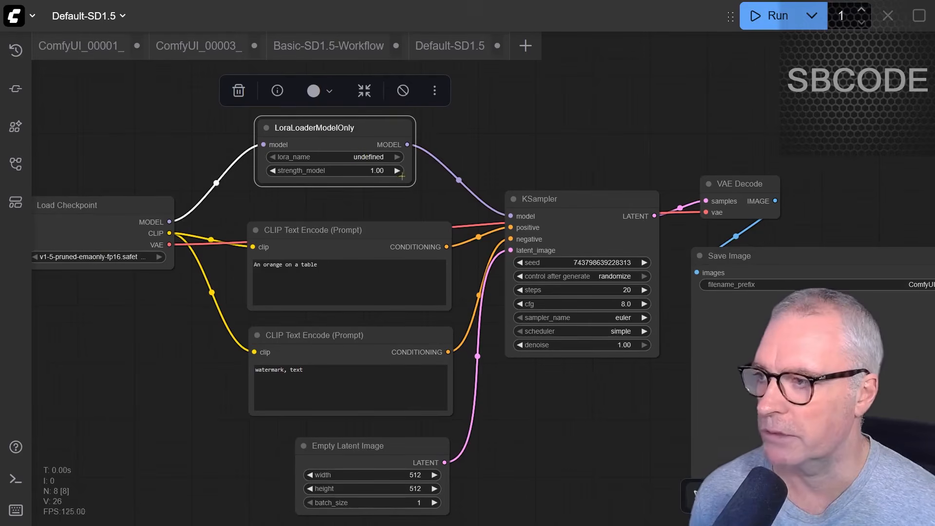
# Step: Switch to the Basic ComfyUI Workflow web page and download the linked pytorch_lora_weights.safetensors from Hugging Face in its Low VRAM GPUs section
pyautogui.hotkey('alt', 'Tab')
pyautogui.scroll(-7, 291, 200)
pyautogui.scroll(-10, 276, 209)
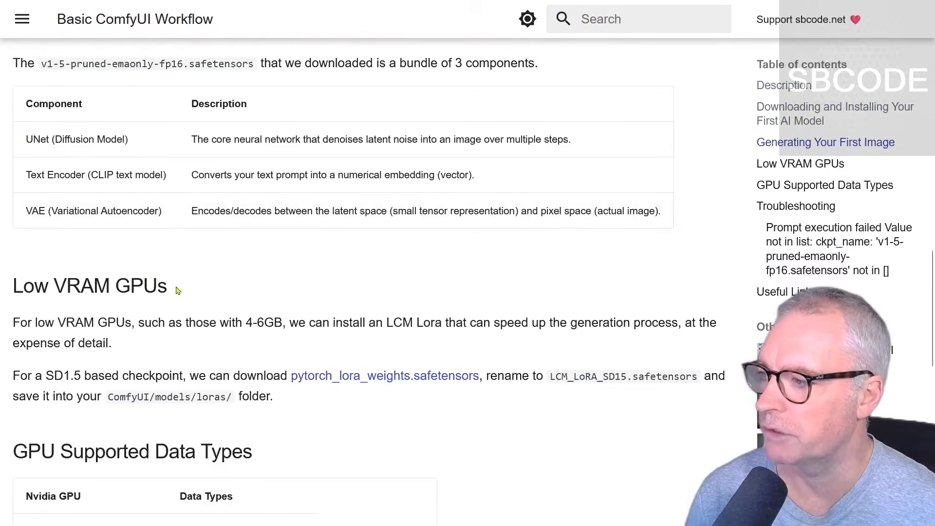
pyautogui.scroll(-2, 178, 291)
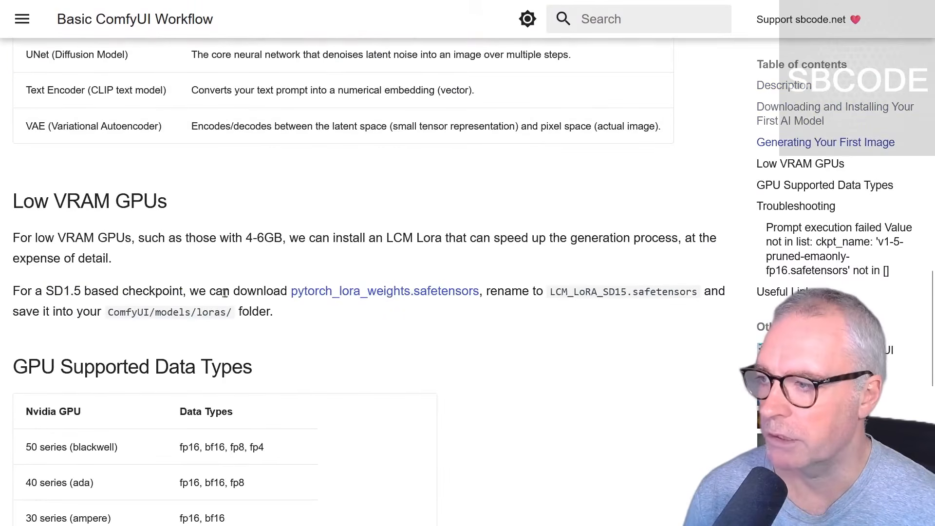
pyautogui.click(425, 298)
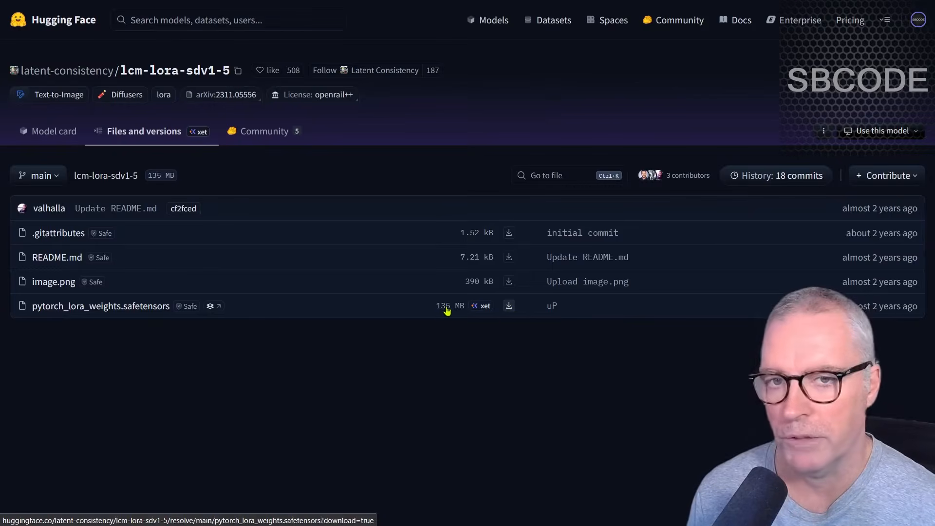
pyautogui.click(509, 306)
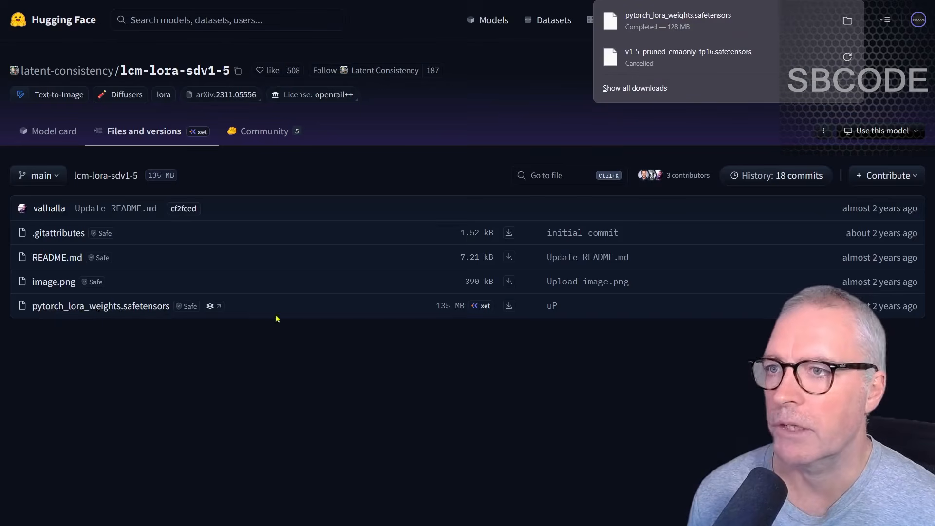
# Step: Select pytorch_lora_weights.safetensors in File Explorer's Downloads folder and copy the name LCM_LoRA_SD15.safetensors from the tutorial page
pyautogui.hotkey('alt', 'Tab')
pyautogui.doubleClick(851, 8)
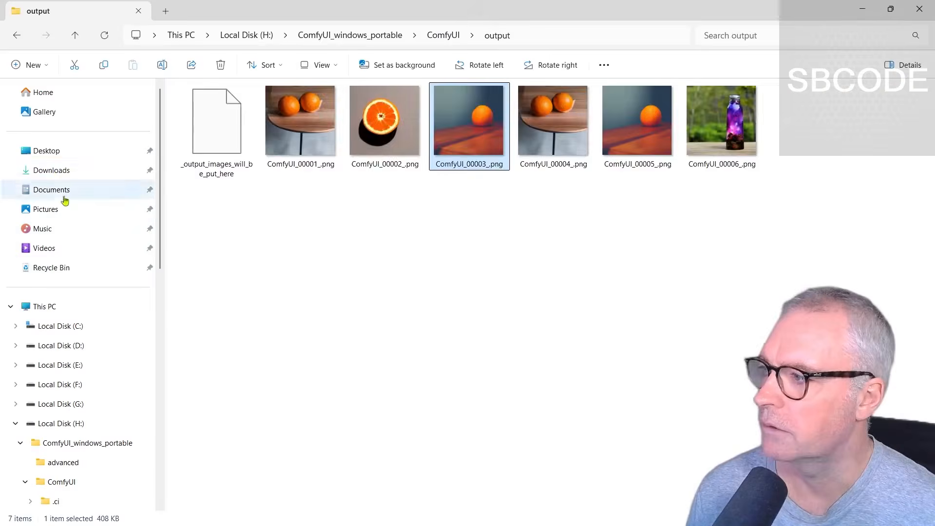
pyautogui.click(54, 175)
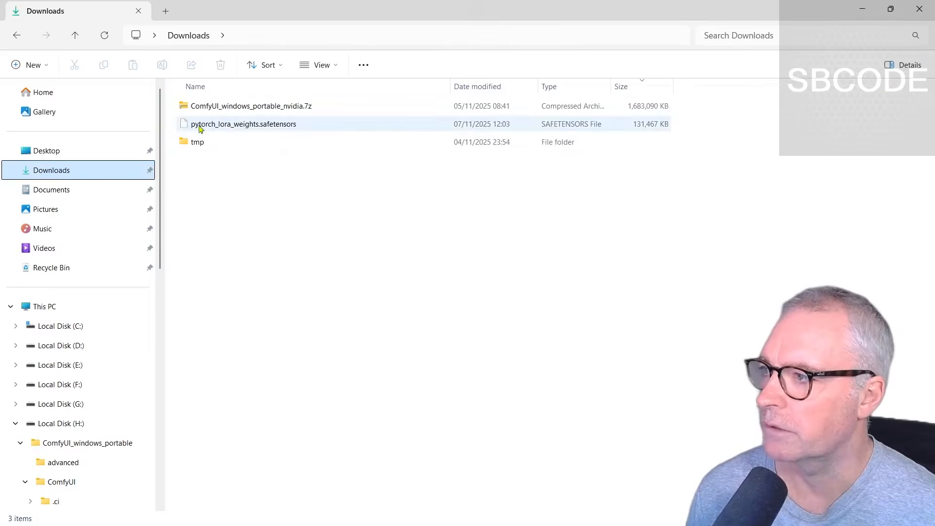
pyautogui.click(246, 122)
pyautogui.hotkey('alt', 'Tab')
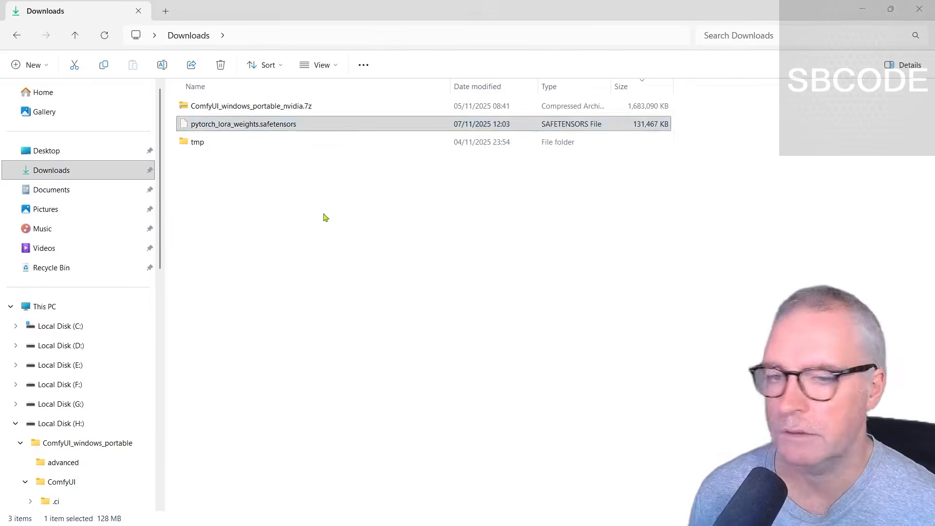
pyautogui.moveTo(550, 291); pyautogui.dragTo(701, 295)
pyautogui.hotkey('ctrl', 'c')
pyautogui.hotkey('alt', 'Tab')
# Step: Rename the downloaded pytorch_lora_weights.safetensors file as LCM_LoRA_SD15.safetensors, without a doubled extension
pyautogui.rightClick(261, 130)
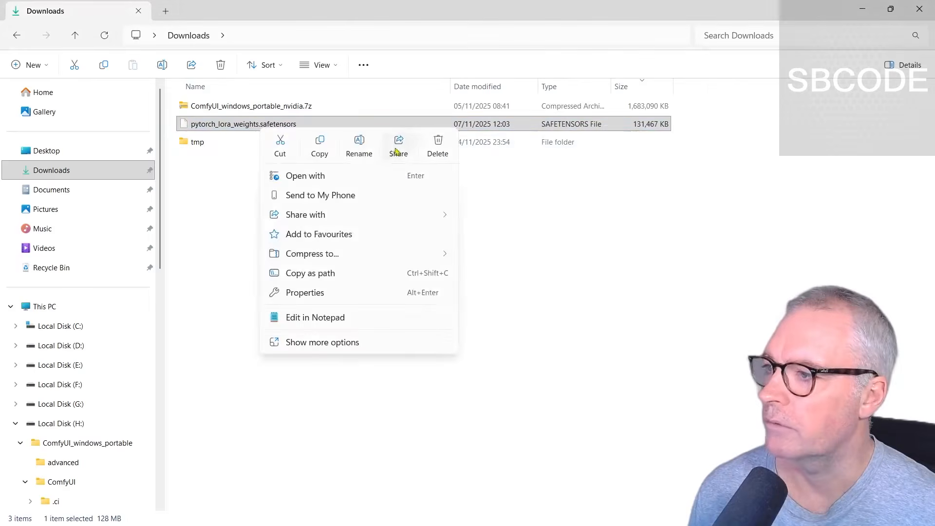
pyautogui.click(363, 145)
pyautogui.hotkey('ctrl', 'v')
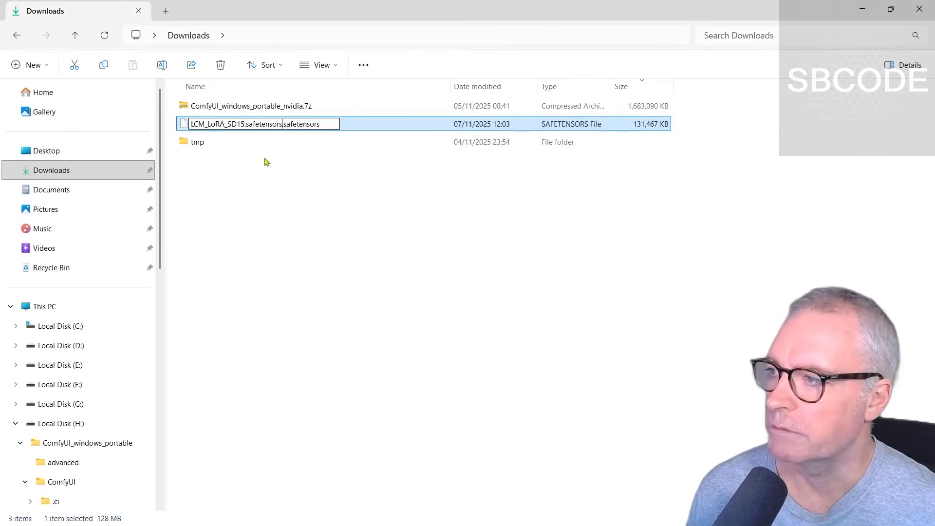
pyautogui.hotkey('shift', 'End')
pyautogui.press('Delete')
pyautogui.press('Return')
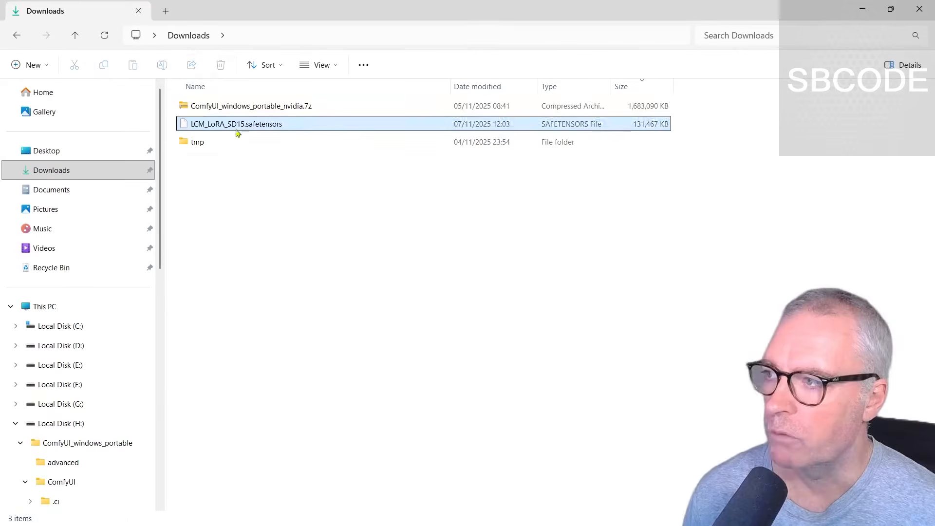
pyautogui.click(245, 199)
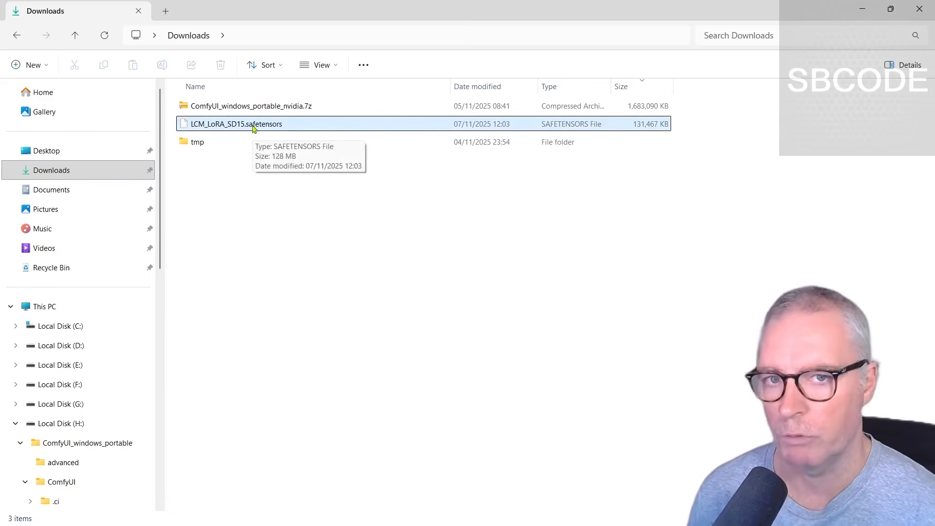
# Step: Copy LCM_LoRA_SD15.safetensors from Downloads into the ComfyUI/models/loras folder
pyautogui.click(248, 127)
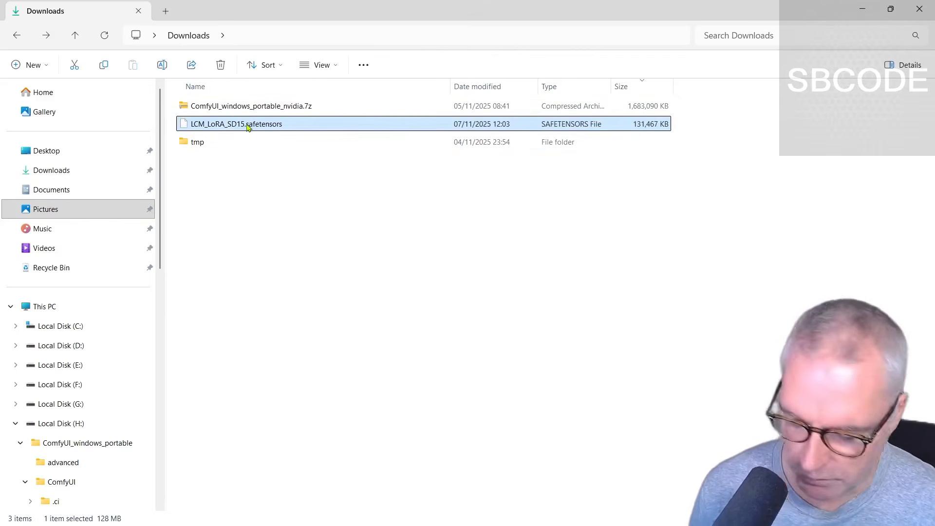
pyautogui.hotkey('ctrl', 'c')
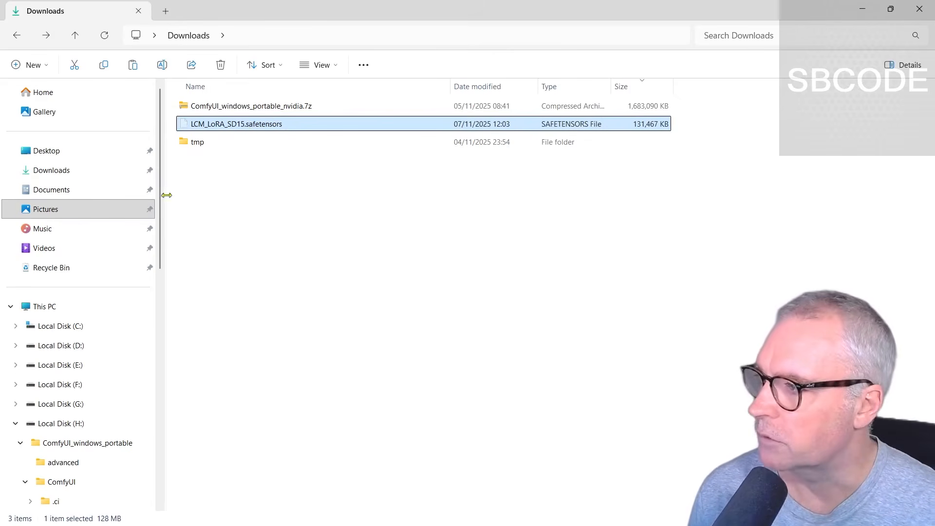
pyautogui.moveTo(162, 198); pyautogui.dragTo(163, 405)
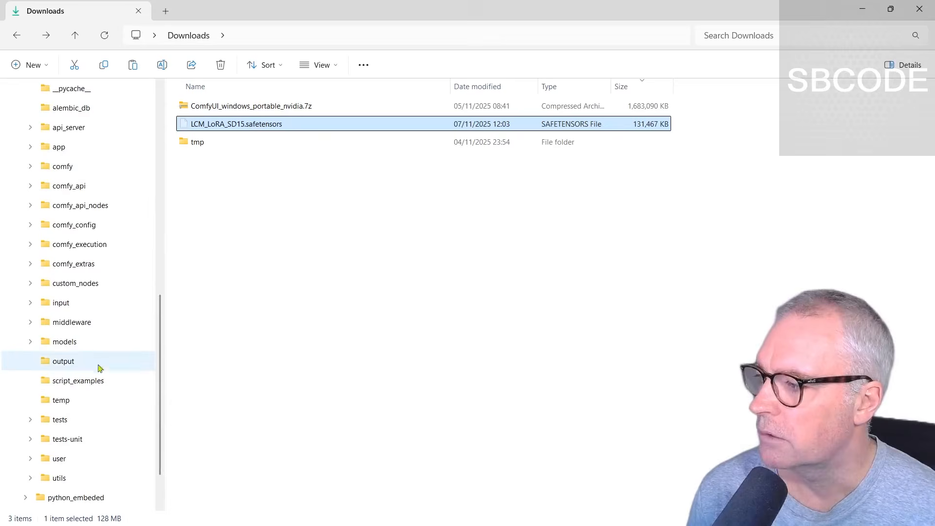
pyautogui.click(68, 351)
pyautogui.doubleClick(203, 304)
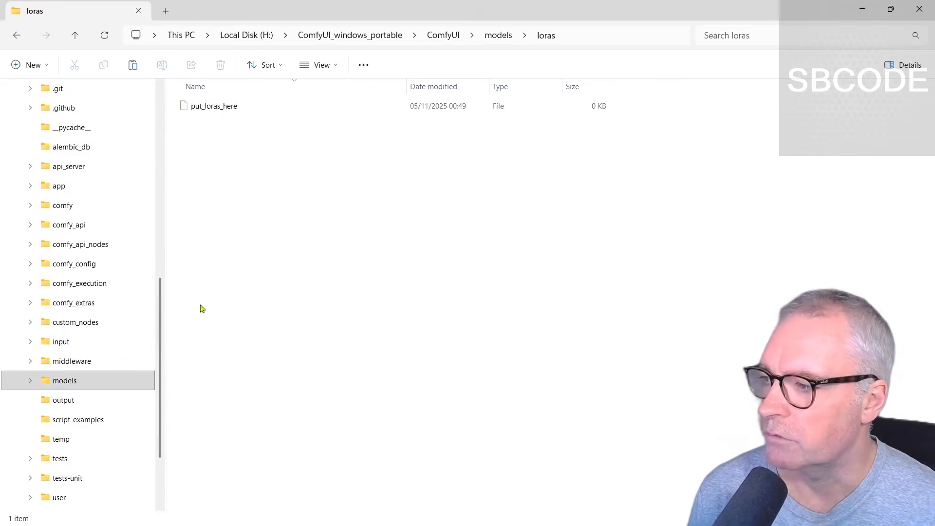
pyautogui.rightClick(496, 227)
pyautogui.click(534, 236)
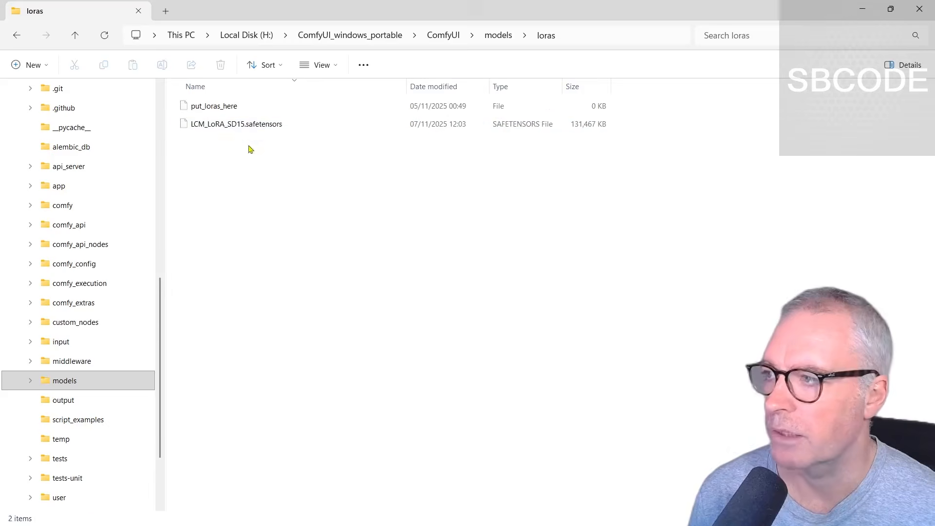
# Step: Check the tutorial page's instruction on where to save the LoRA file, and switch back to ComfyUI
pyautogui.hotkey('alt', 'Tab')
pyautogui.click(720, 291)
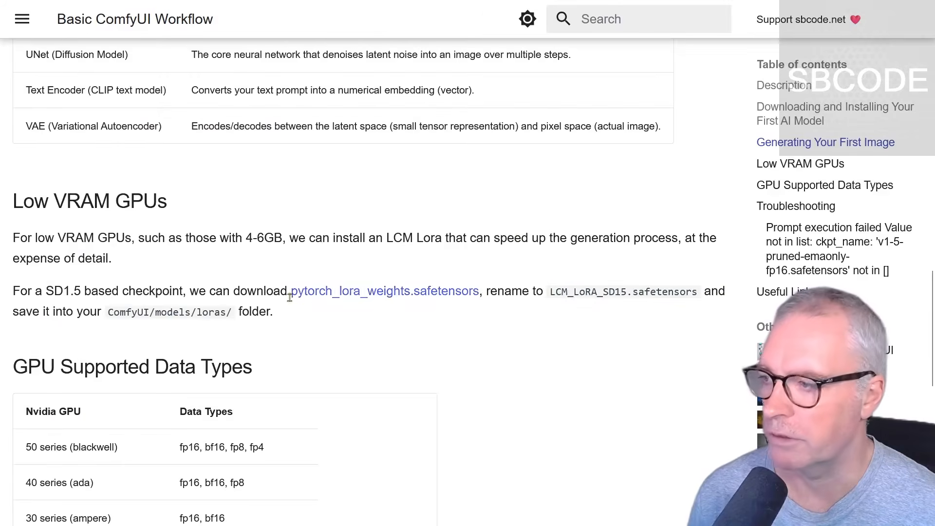
pyautogui.moveTo(273, 311); pyautogui.dragTo(10, 309)
pyautogui.hotkey('alt', 'Tab')
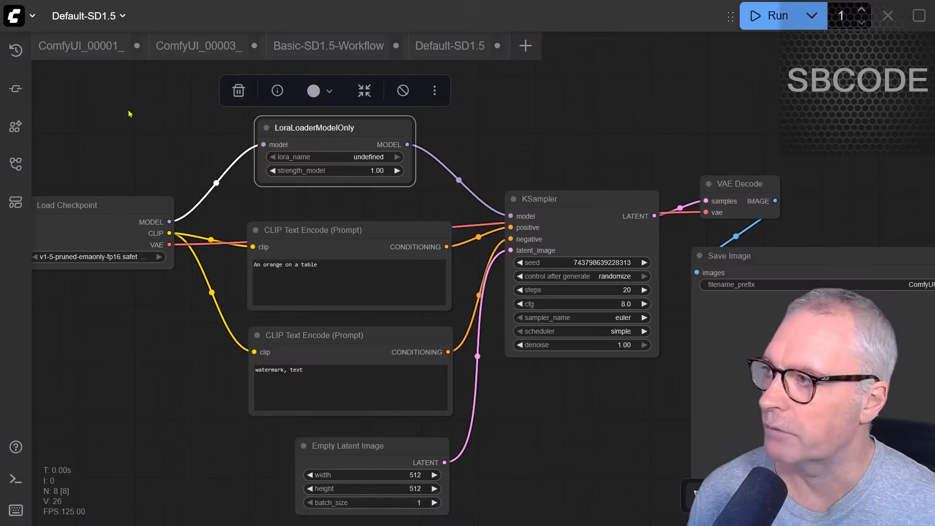
pyautogui.click(22, 22)
pyautogui.moveTo(12, 107)
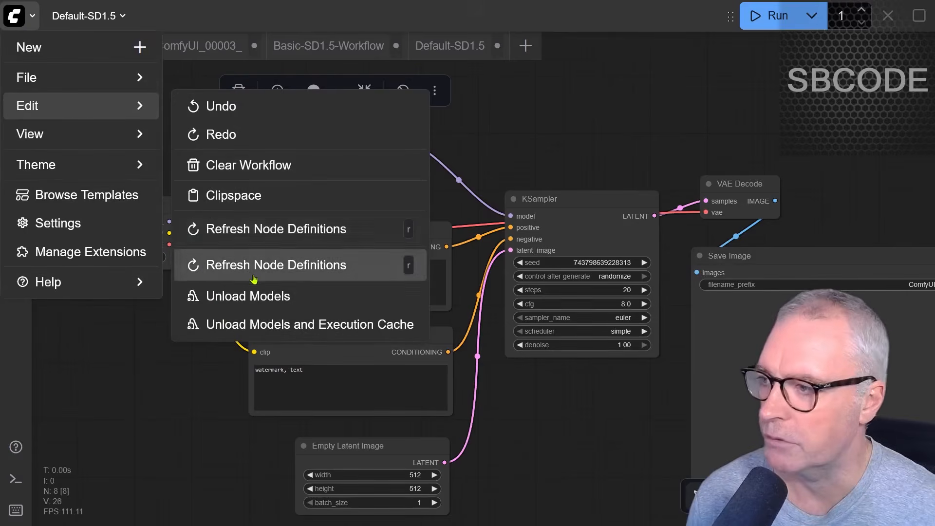
pyautogui.click(536, 146)
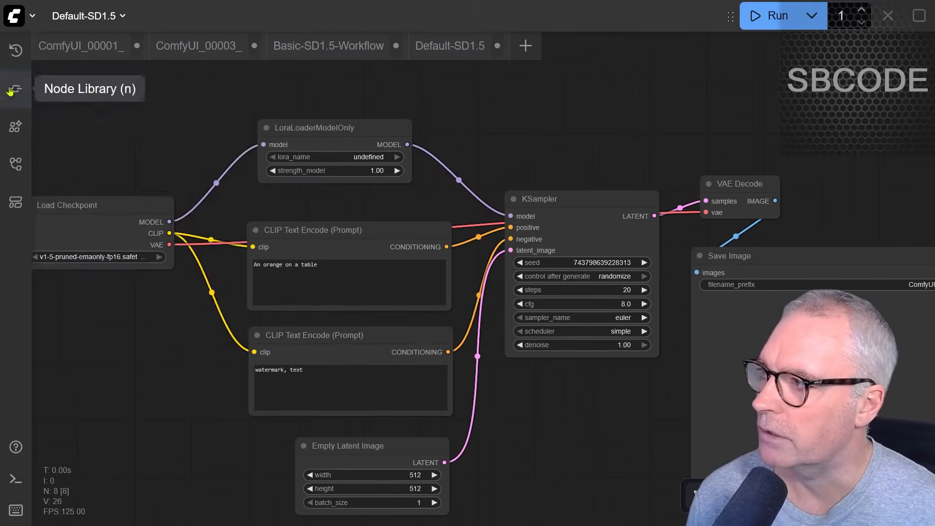
# Step: Refresh the node library and choose LCM_LoRA_SD15.safetensors as the LoraLoaderModelOnly node's lora_name
pyautogui.click(15, 89)
pyautogui.click(234, 47)
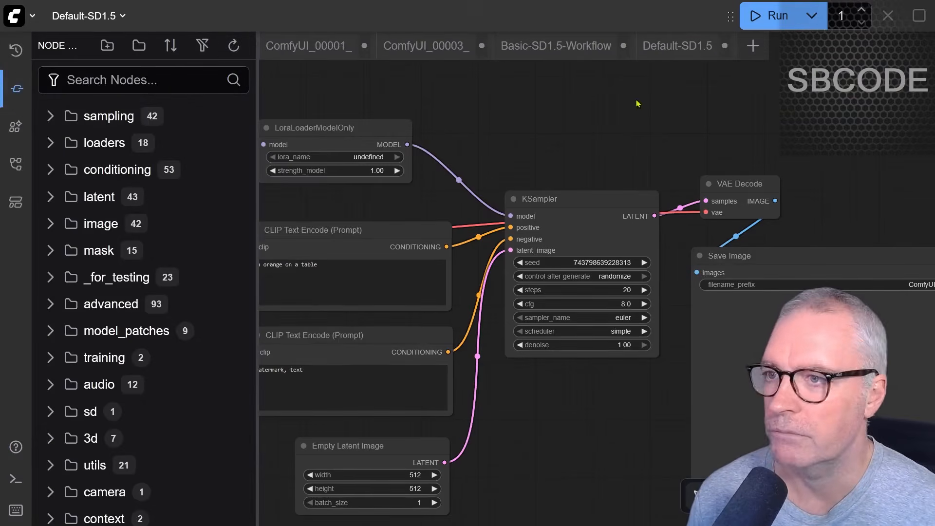
pyautogui.click(16, 88)
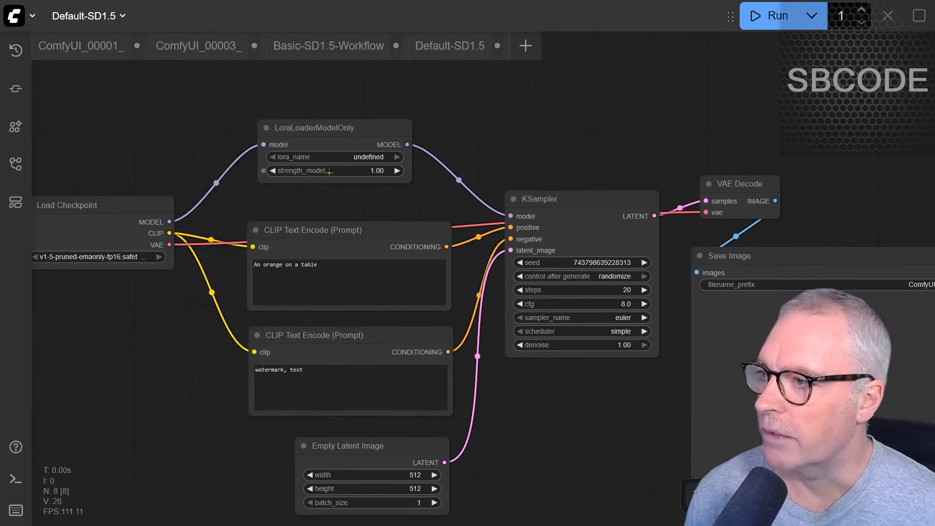
pyautogui.click(371, 157)
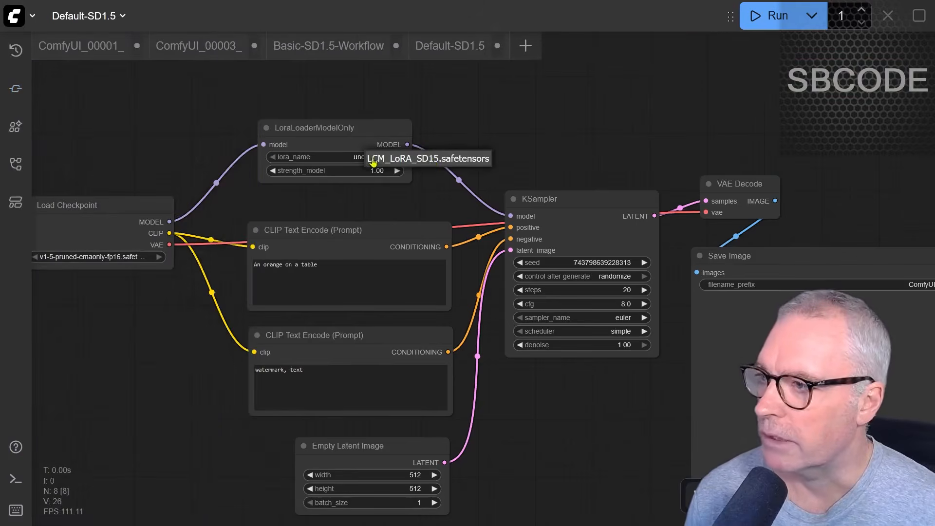
pyautogui.click(433, 162)
# Step: Set the KSampler's steps to 4 and its cfg to 1
pyautogui.scroll(3, 577, 245)
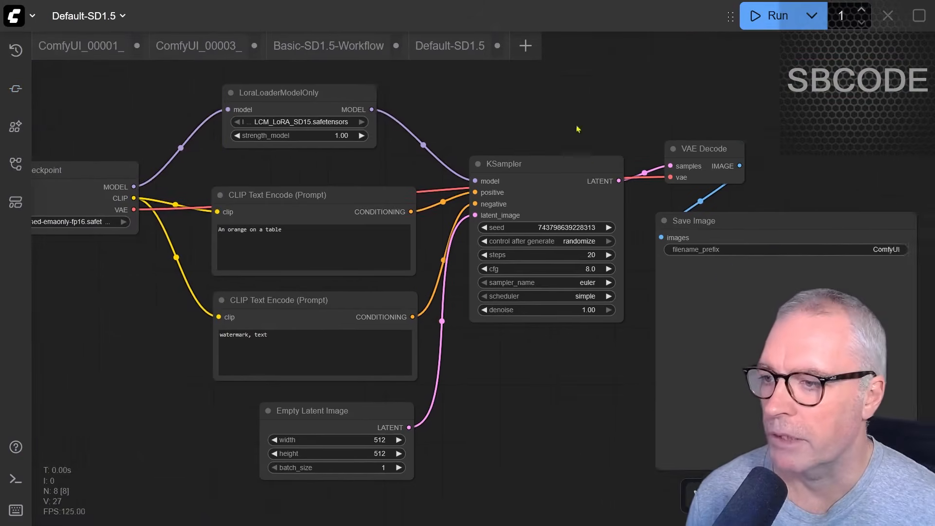
pyautogui.scroll(1, 577, 245)
pyautogui.click(591, 266)
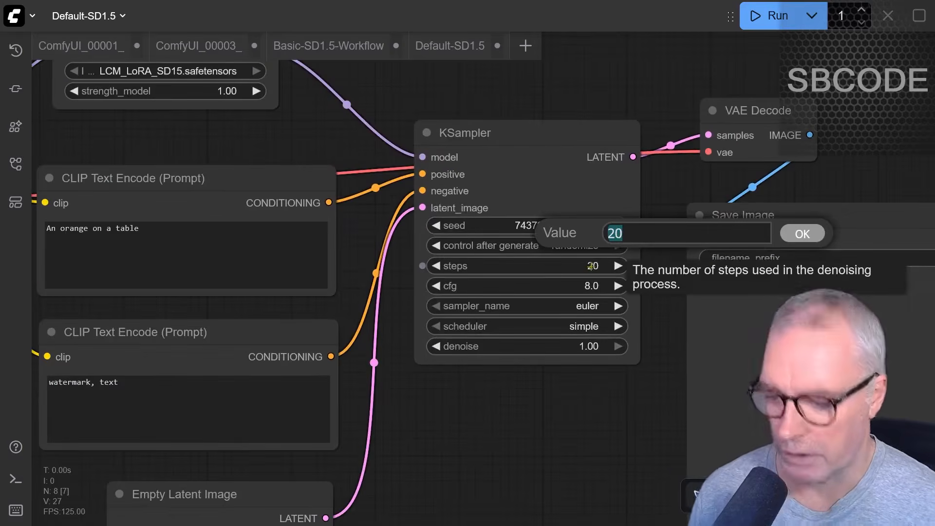
pyautogui.write('4')
pyautogui.press('Return')
pyautogui.click(592, 287)
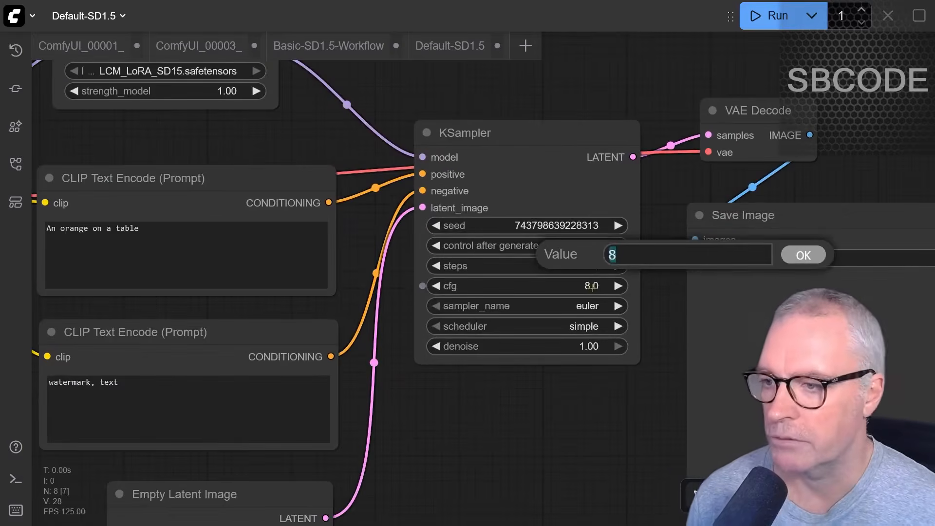
pyautogui.write('1')
pyautogui.click(802, 255)
# Step: Set the KSampler's sampler_name to lcm and its scheduler to sgm_uniform
pyautogui.click(585, 306)
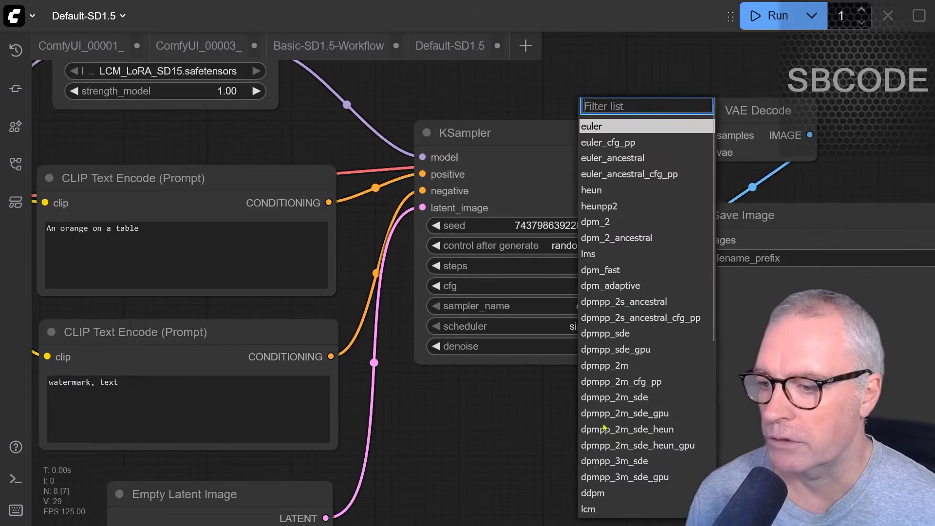
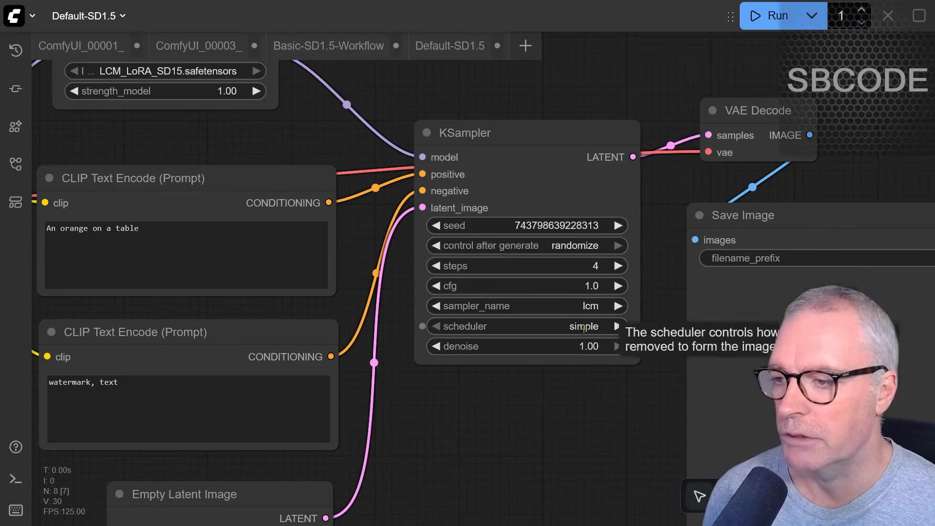
pyautogui.click(580, 327)
pyautogui.click(597, 363)
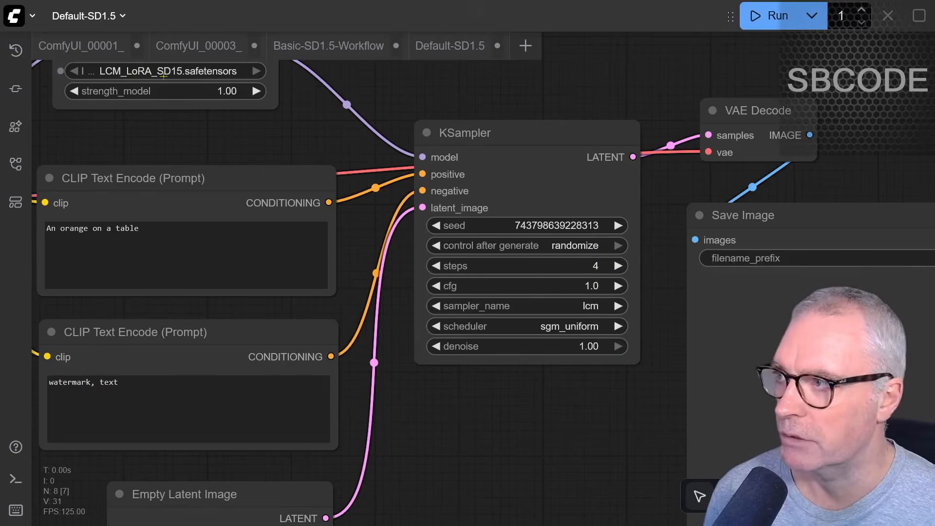
# Step: Run the LCM LoRA workflow several times to generate new images from the "An orange on a table" prompt
pyautogui.scroll(-3, 617, 122)
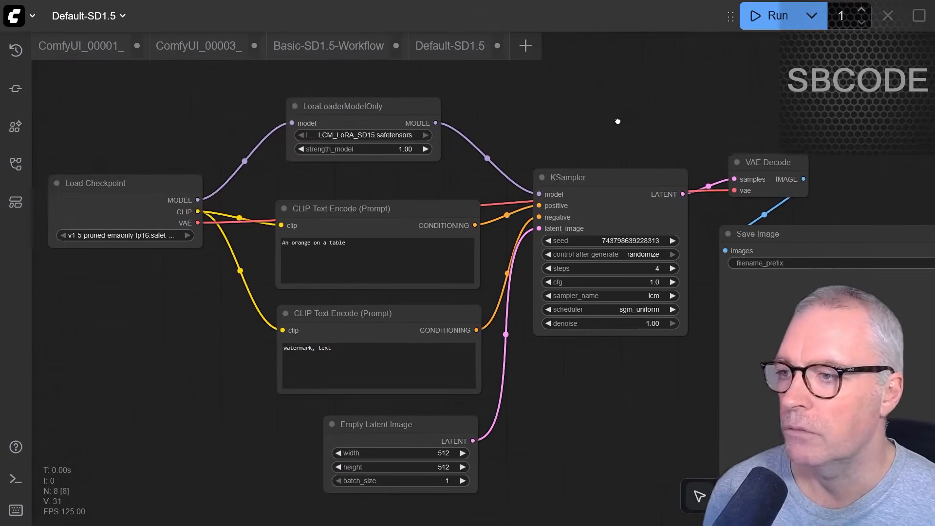
pyautogui.moveTo(618, 122); pyautogui.dragTo(588, 118)
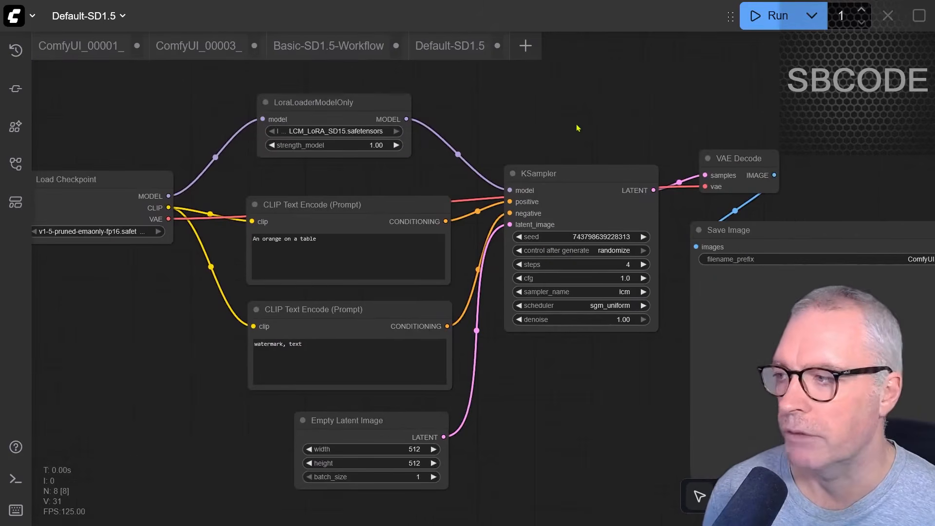
pyautogui.click(776, 16)
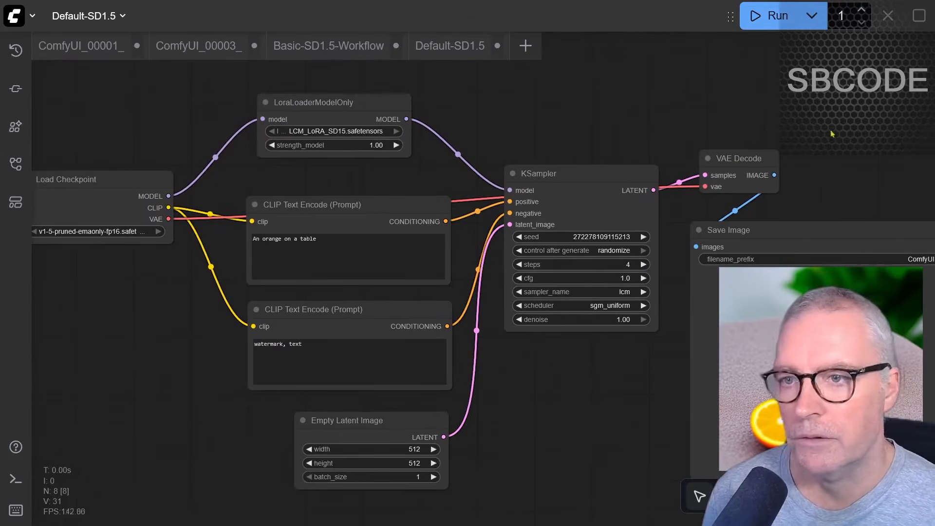
pyautogui.moveTo(829, 157); pyautogui.dragTo(642, 94)
pyautogui.scroll(2, 697, 131)
pyautogui.scroll(1, 697, 131)
pyautogui.click(776, 15)
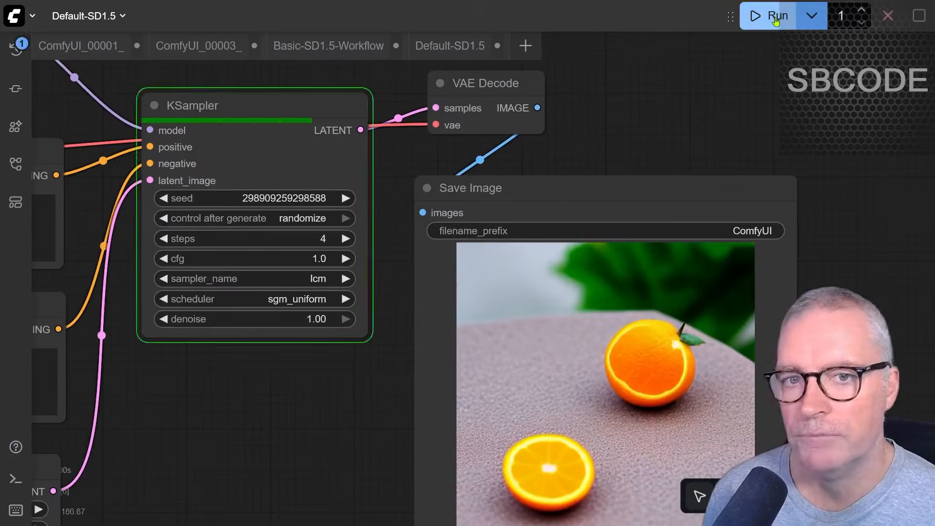
pyautogui.click(775, 16)
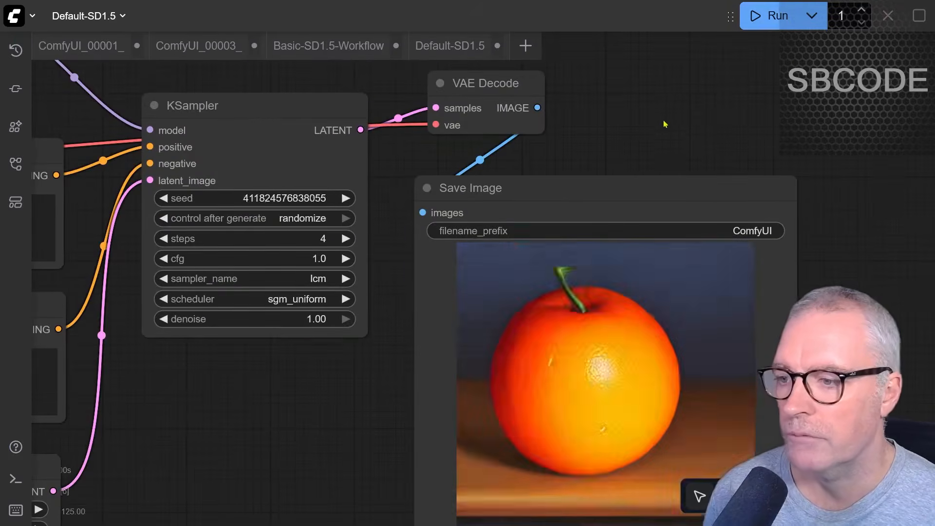
# Step: Compare the generation times of the LCM LoRA runs with the earlier runs in the queue history, and hide the queue
pyautogui.scroll(-2, 660, 117)
pyautogui.moveTo(373, 332); pyautogui.dragTo(608, 371)
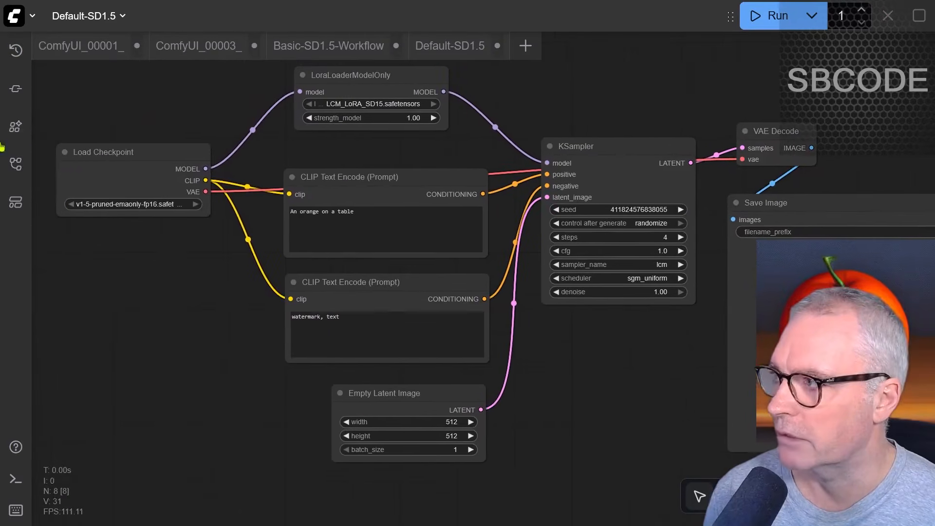
pyautogui.click(16, 50)
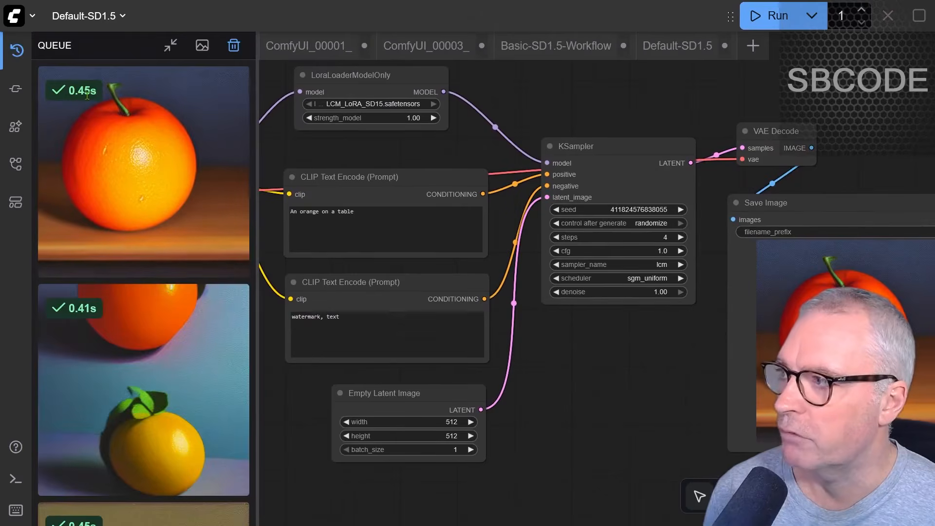
pyautogui.scroll(-5, 76, 308)
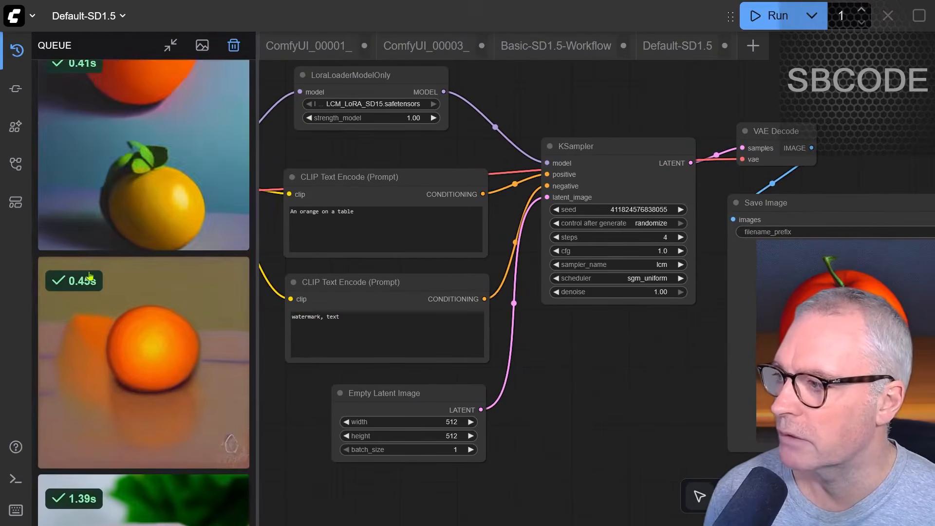
pyautogui.scroll(-4, 89, 277)
pyautogui.scroll(-5, 90, 315)
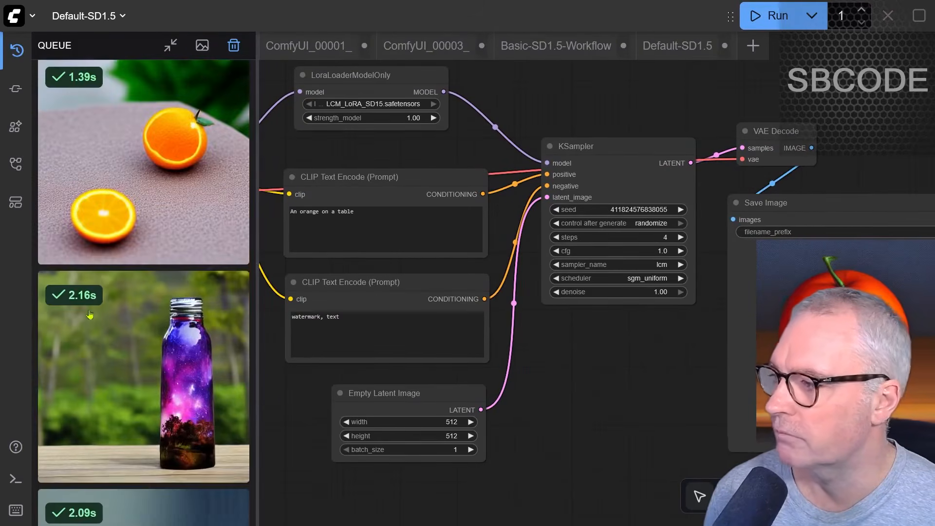
pyautogui.scroll(5, 90, 315)
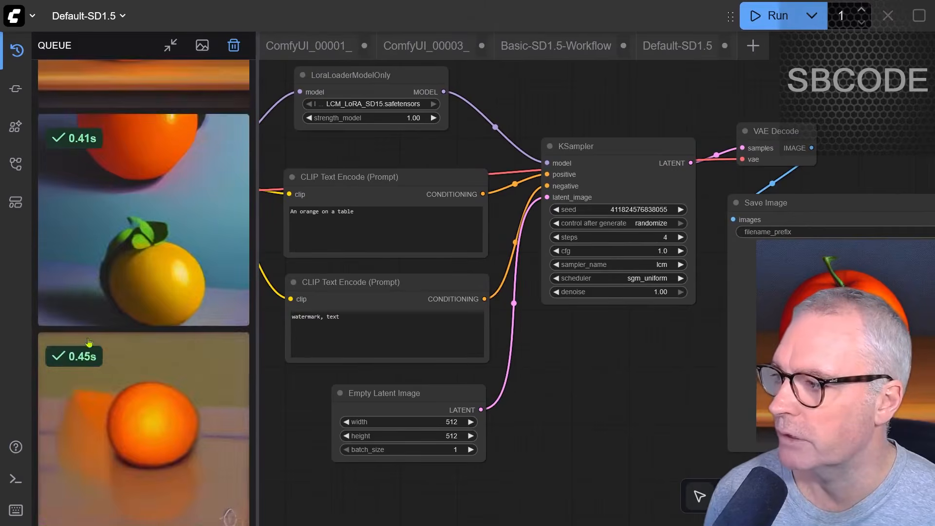
pyautogui.scroll(4, 88, 342)
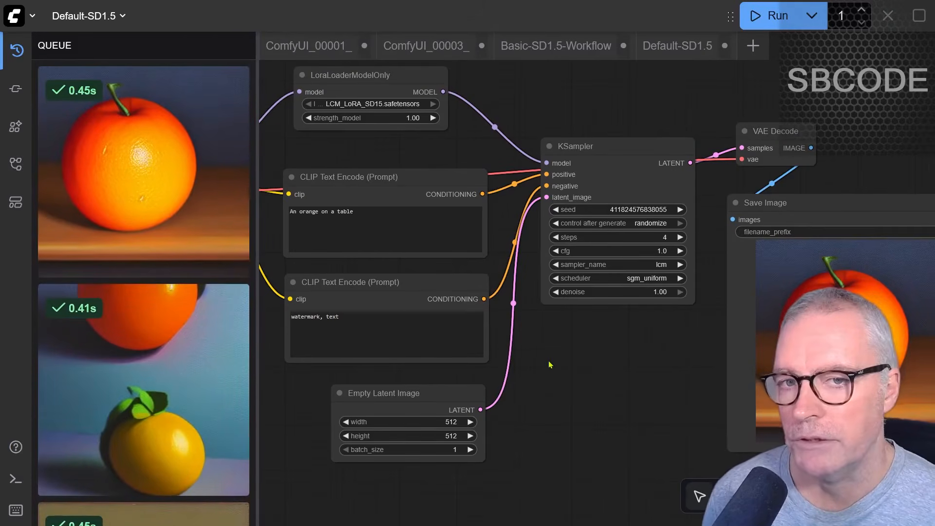
pyautogui.press('q')
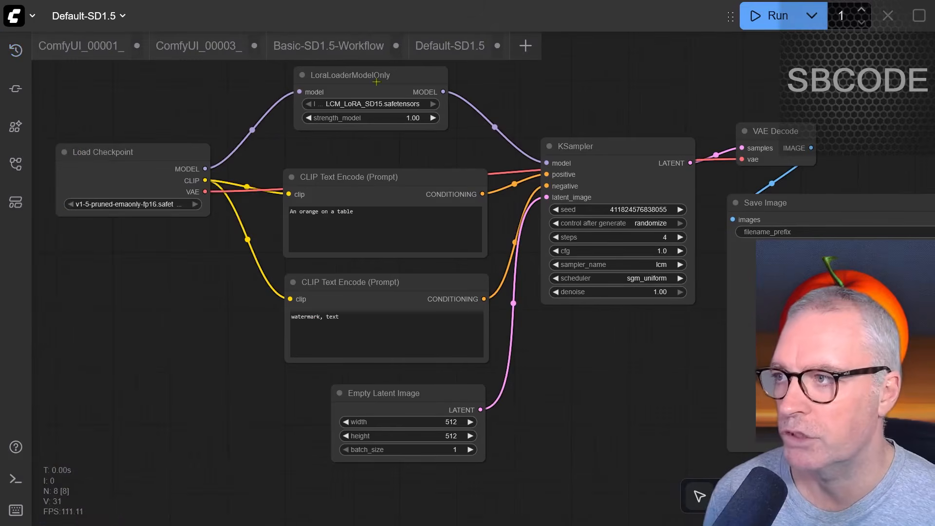
# Step: Review the LoraLoaderModelOnly node, its connections and the KSampler's settings
pyautogui.click(350, 95)
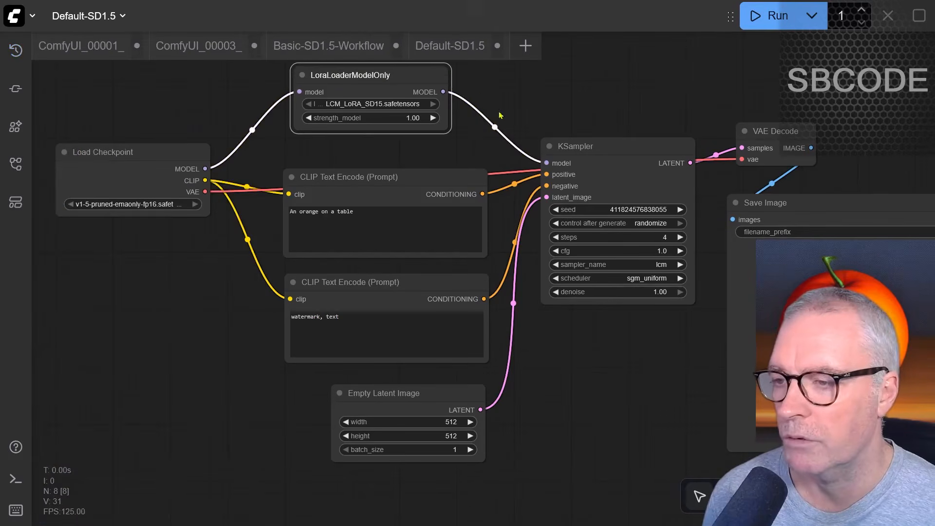
pyautogui.scroll(3, 643, 337)
pyautogui.moveTo(636, 341); pyautogui.dragTo(518, 408)
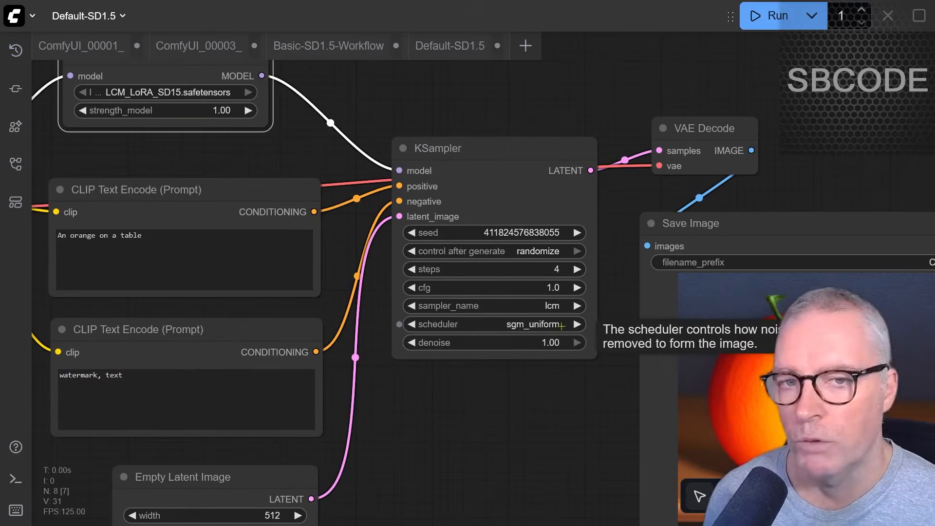
pyautogui.scroll(-4, 561, 325)
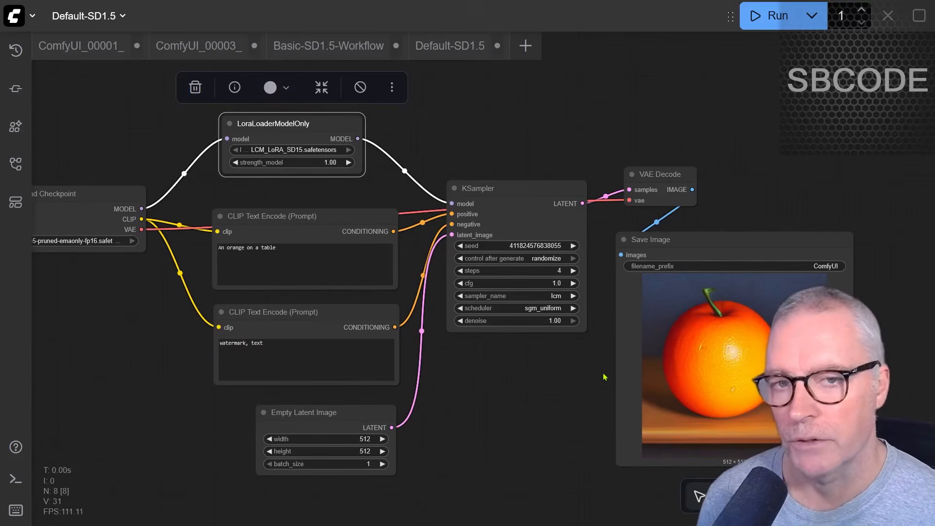
pyautogui.moveTo(507, 366); pyautogui.dragTo(493, 347)
pyautogui.scroll(1, 281, 109)
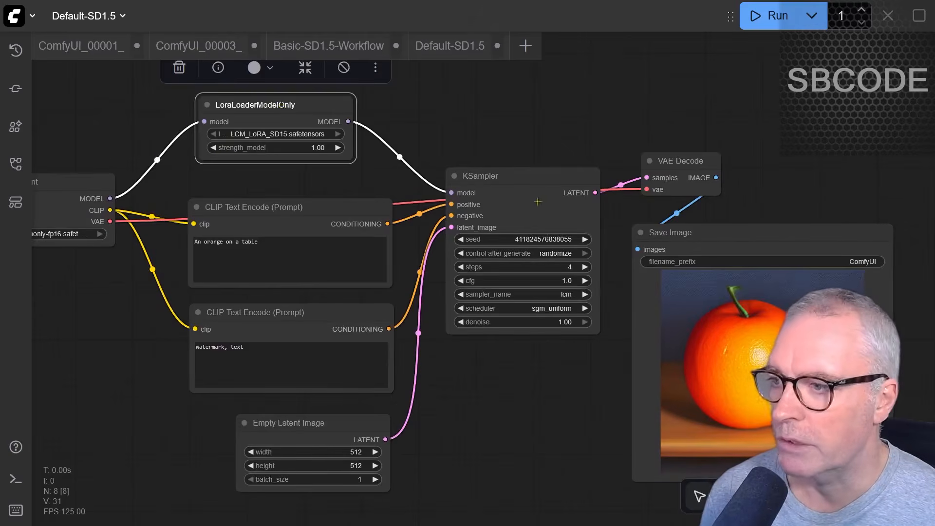
pyautogui.click(535, 179)
pyautogui.click(803, 167)
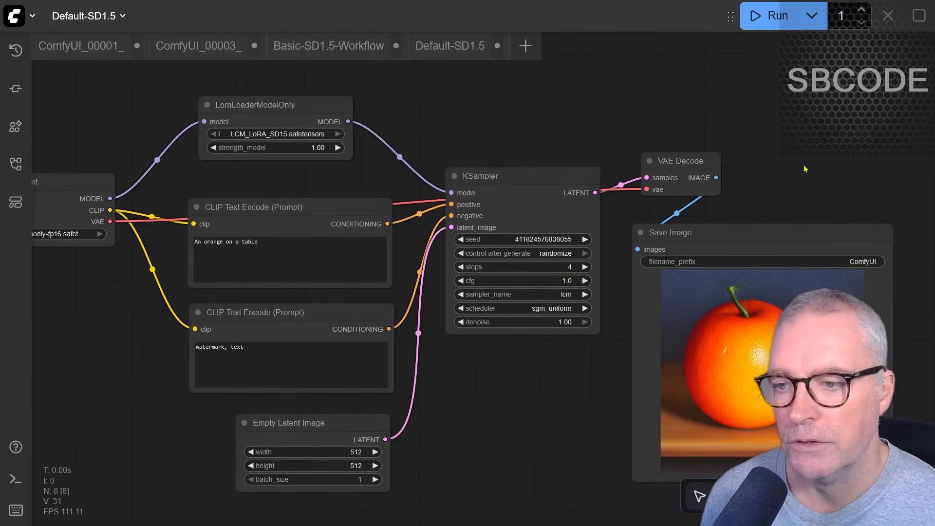
# Step: Run the workflow once more and view the generated image in the Save Image node
pyautogui.scroll(3, 804, 167)
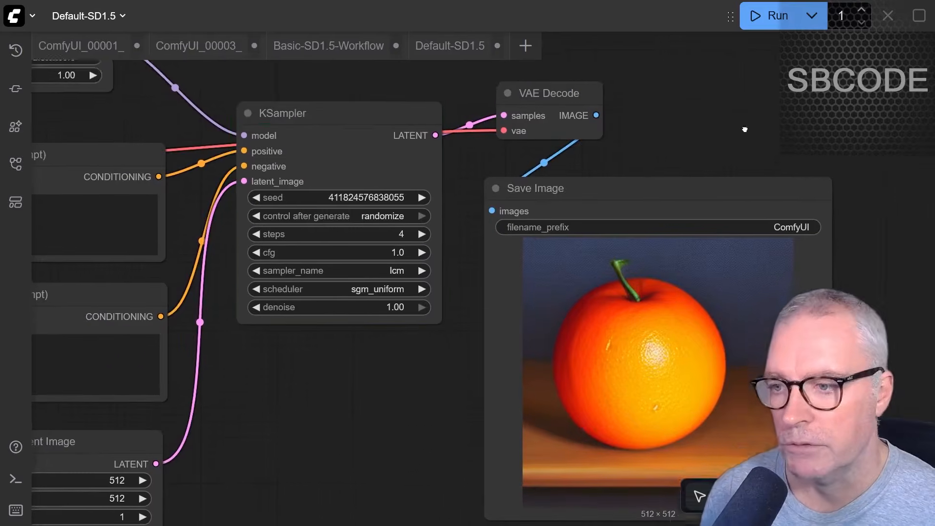
pyautogui.moveTo(745, 130); pyautogui.dragTo(755, 107)
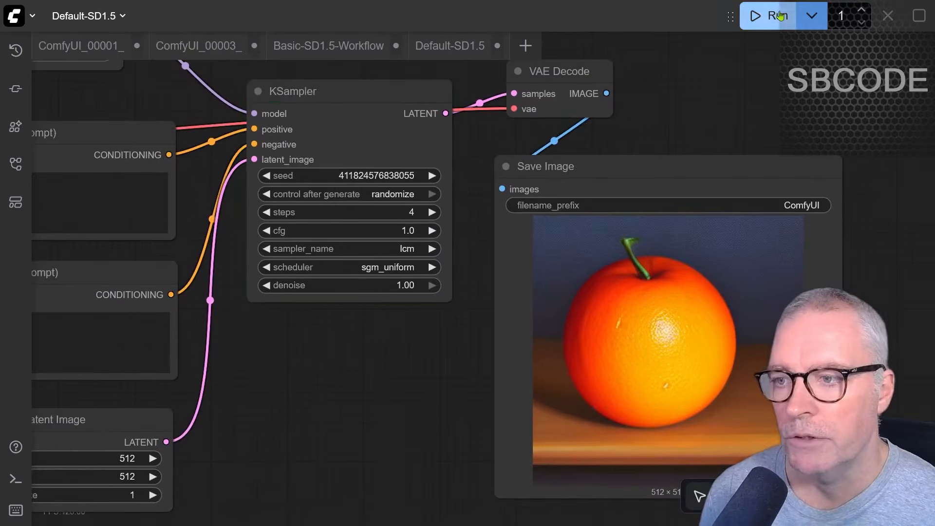
pyautogui.click(778, 17)
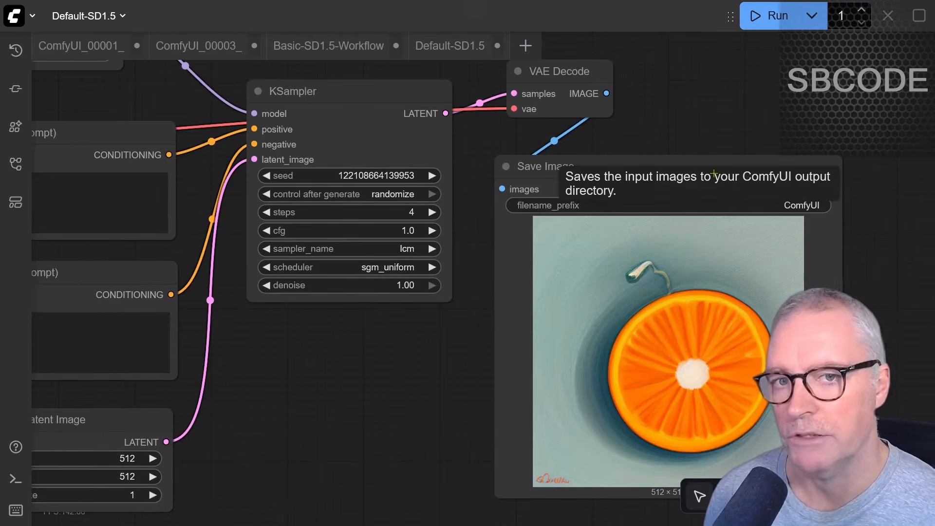
# Step: Move the KSampler node slightly downward in the workflow graph
pyautogui.scroll(-5, 547, 380)
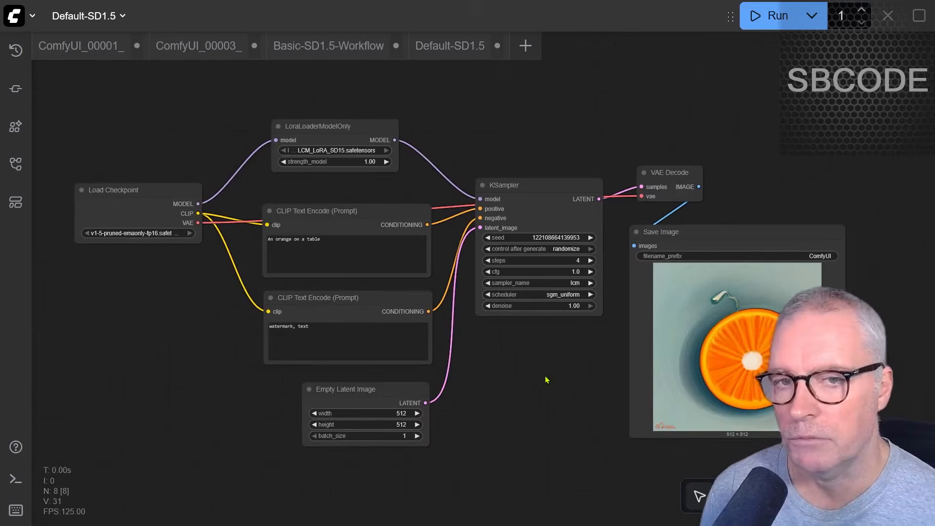
pyautogui.scroll(4, 253, 229)
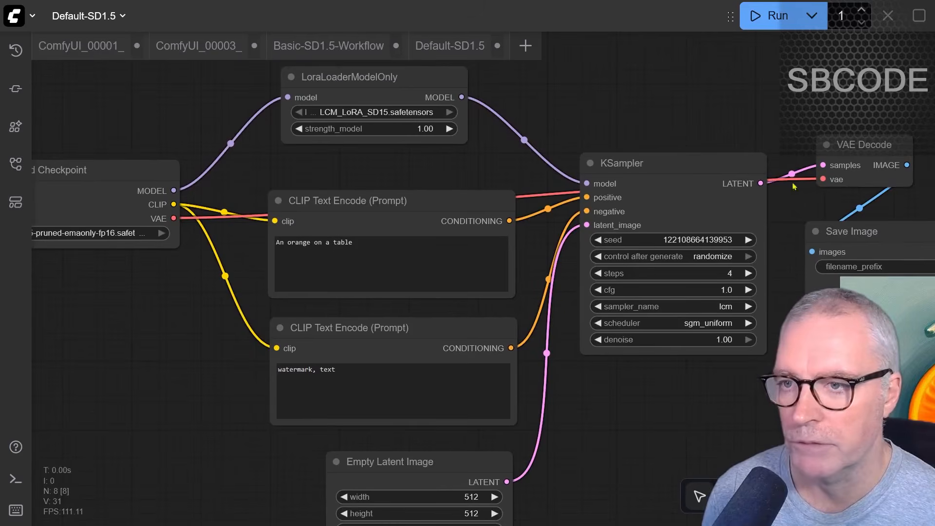
pyautogui.moveTo(717, 164); pyautogui.dragTo(718, 205)
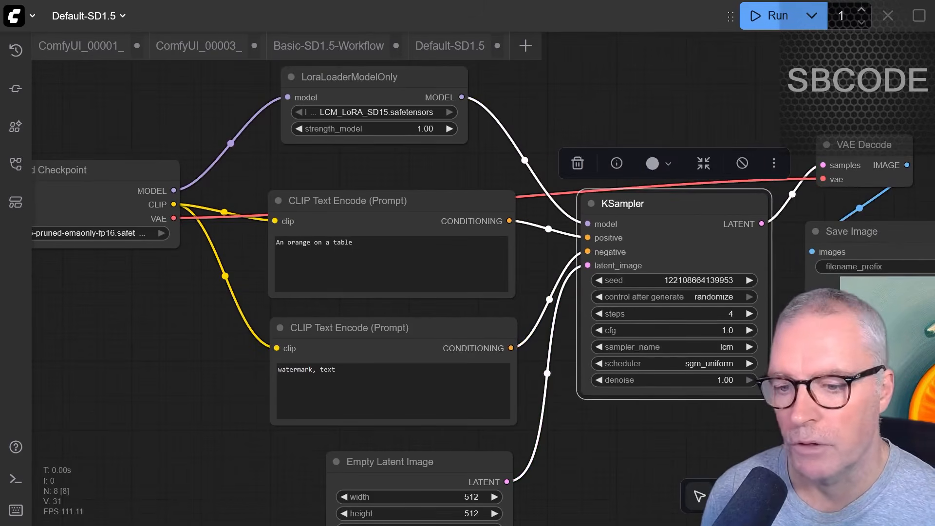
# Step: Load the workflow embedded in the two-oranges image from the queue history onto the canvas
pyautogui.click(18, 53)
pyautogui.scroll(-5, 141, 290)
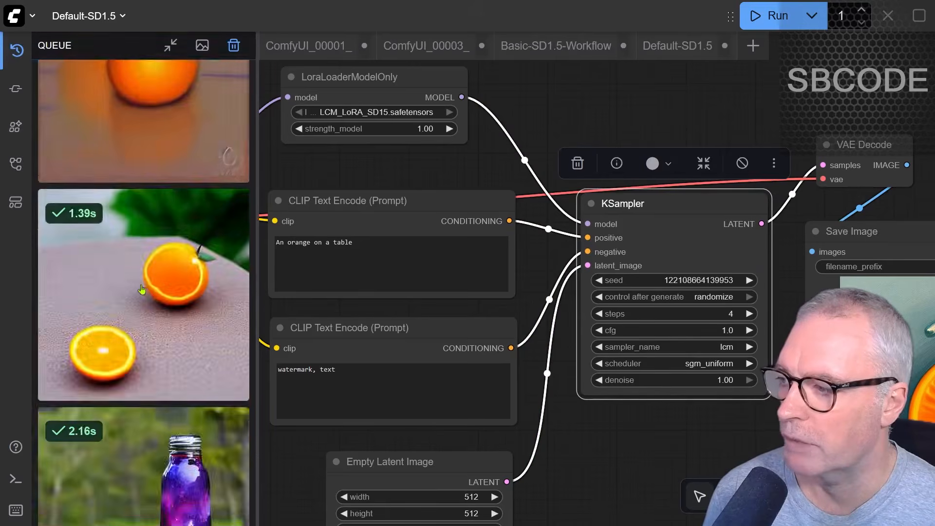
pyautogui.scroll(-10, 141, 290)
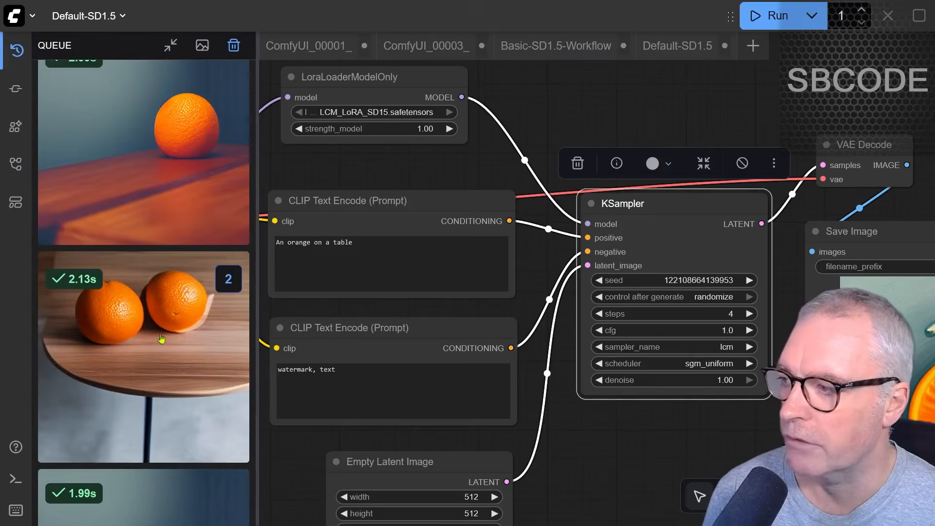
pyautogui.moveTo(161, 338); pyautogui.dragTo(599, 119)
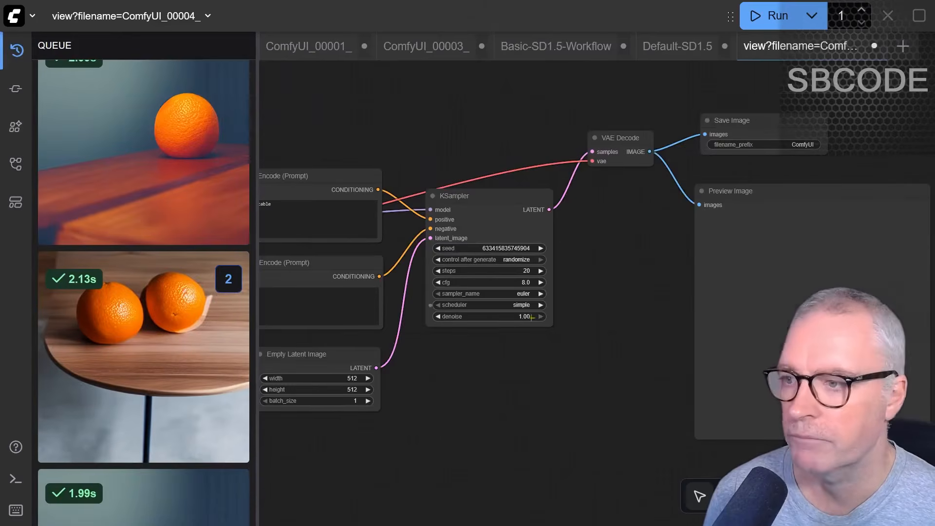
# Step: Close the ComfyUI_00004_, ComfyUI_00001_, ComfyUI_00003_ and Basic-SD1.5-Workflow workflows
pyautogui.click(874, 46)
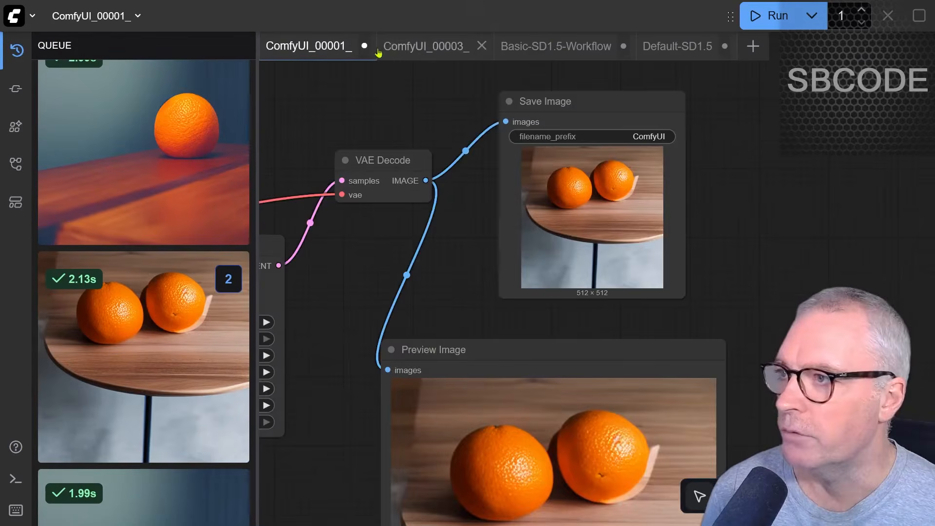
pyautogui.click(365, 50)
pyautogui.click(583, 347)
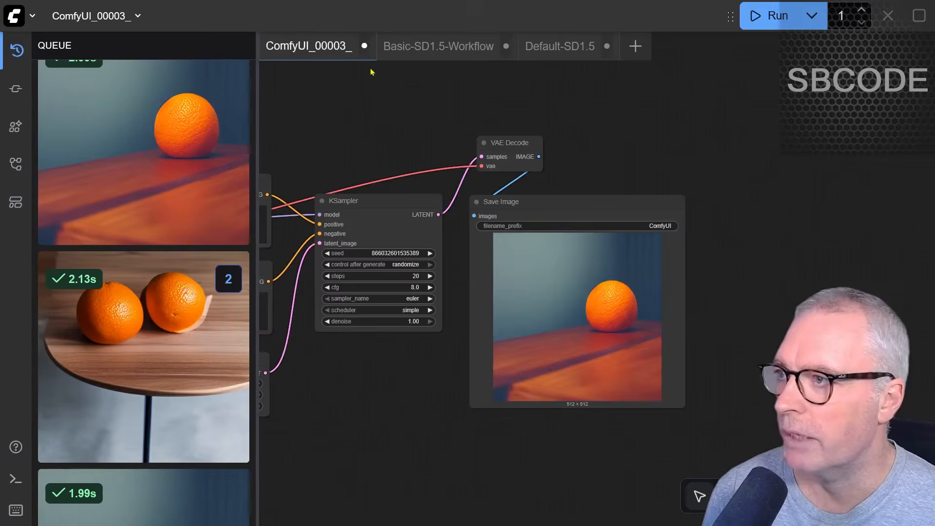
pyautogui.click(364, 46)
pyautogui.click(587, 341)
pyautogui.click(384, 46)
pyautogui.click(583, 339)
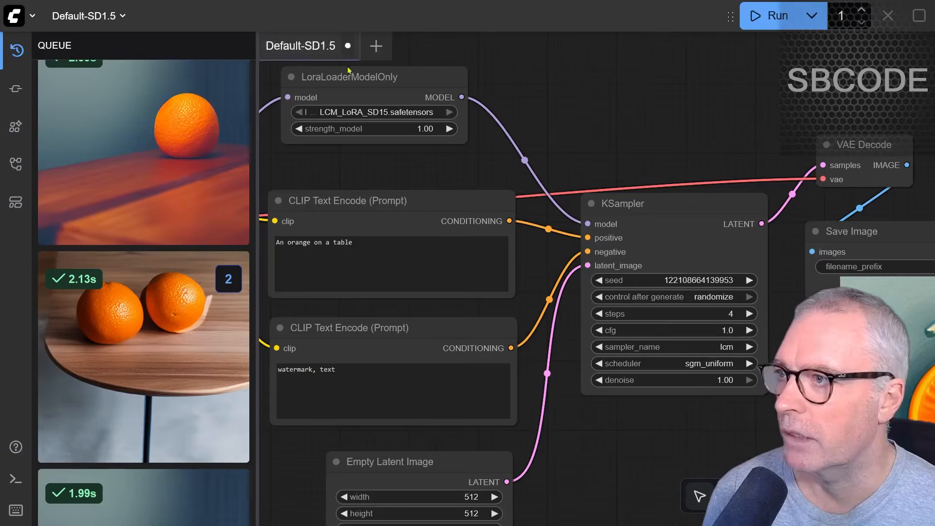
# Step: Close the Default-SD1.5 workflow and the unsaved workflow that replaces it, and hide the queue history
pyautogui.click(348, 45)
pyautogui.click(370, 45)
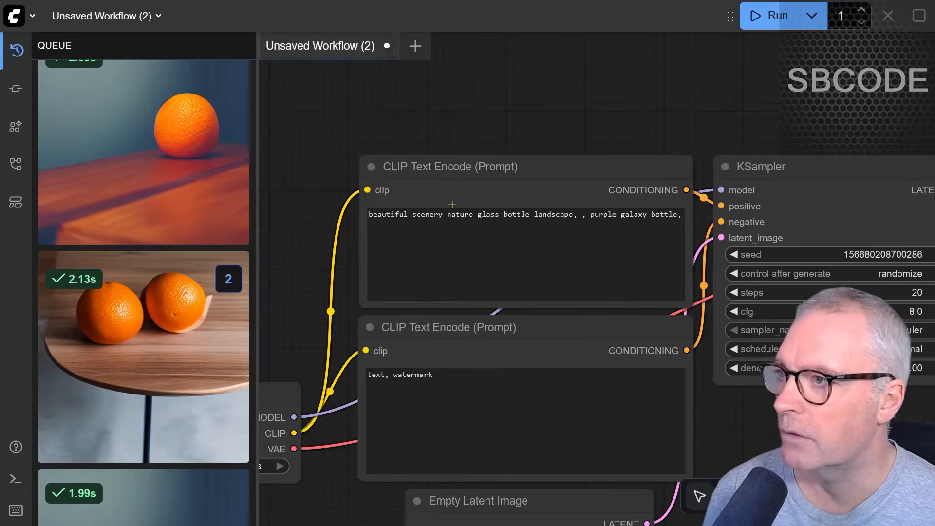
pyautogui.click(387, 45)
pyautogui.scroll(-5, 356, 175)
pyautogui.click(16, 50)
pyautogui.moveTo(717, 381); pyautogui.dragTo(630, 359)
# Step: Switch to File Explorer at the ComfyUI output folder and load ComfyUI_00004_.png onto the ComfyUI canvas
pyautogui.click(527, 517)
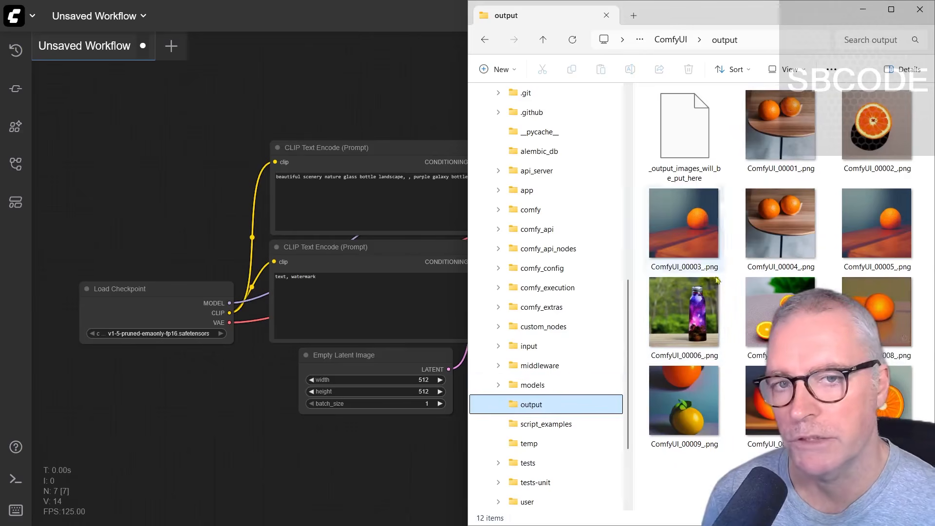
pyautogui.moveTo(780, 224); pyautogui.dragTo(255, 83)
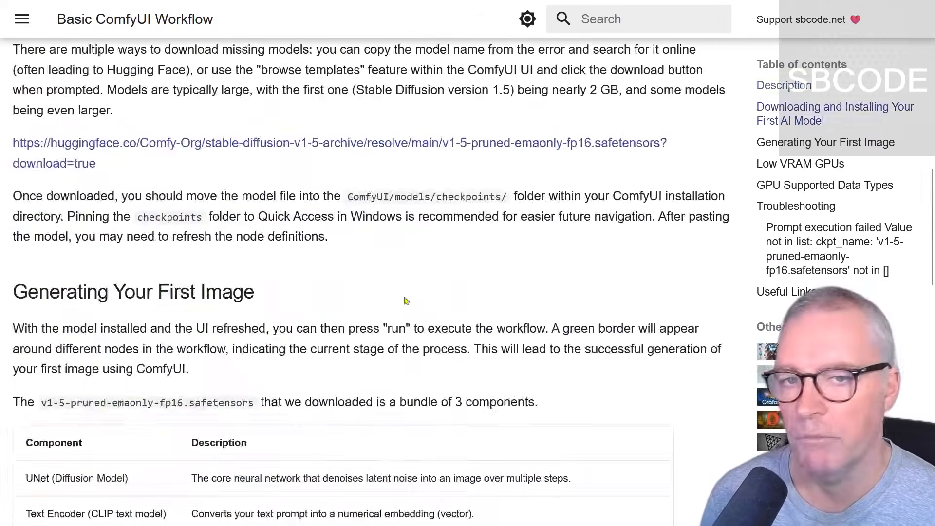
# Step: Switch to File Explorer, pin the ComfyUI output folder to Quick access and open it from its pinned entry
pyautogui.scroll(10, 205, 195)
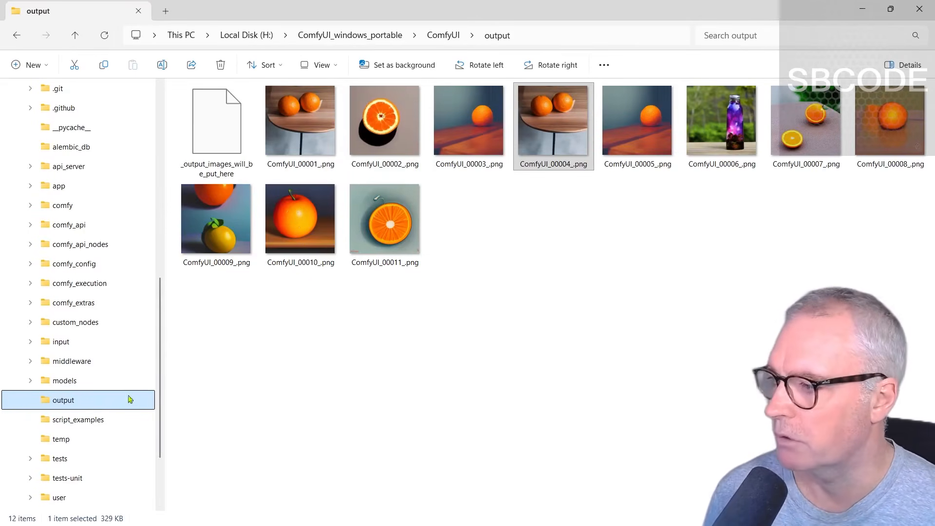
pyautogui.scroll(5, 160, 396)
pyautogui.click(50, 248)
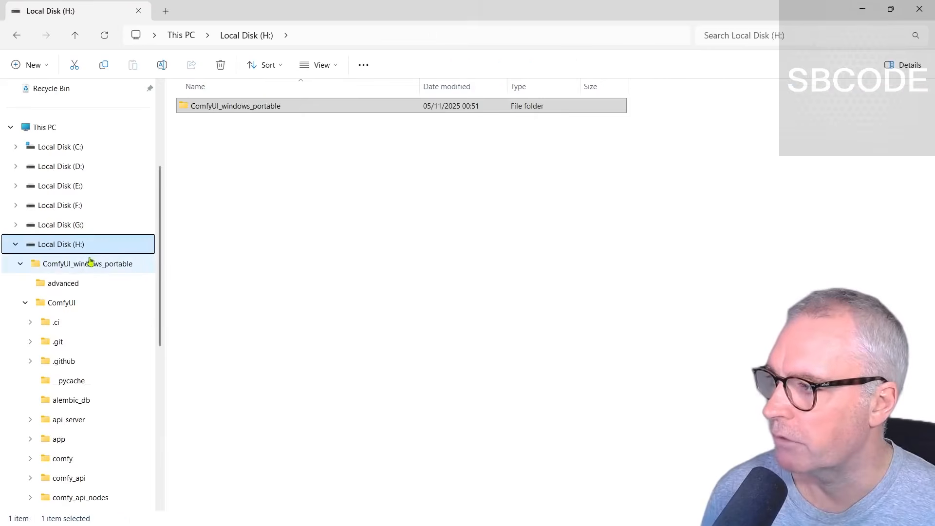
pyautogui.click(59, 269)
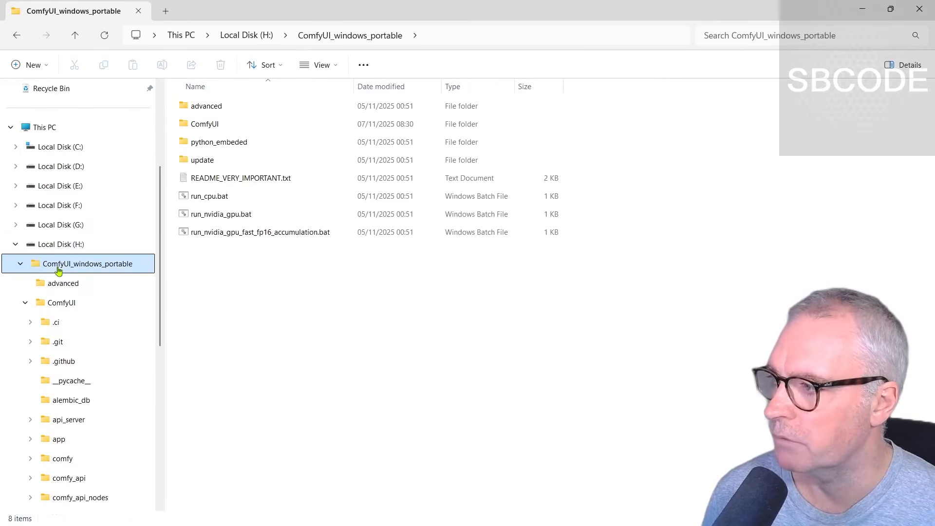
pyautogui.click(49, 302)
pyautogui.scroll(-5, 67, 309)
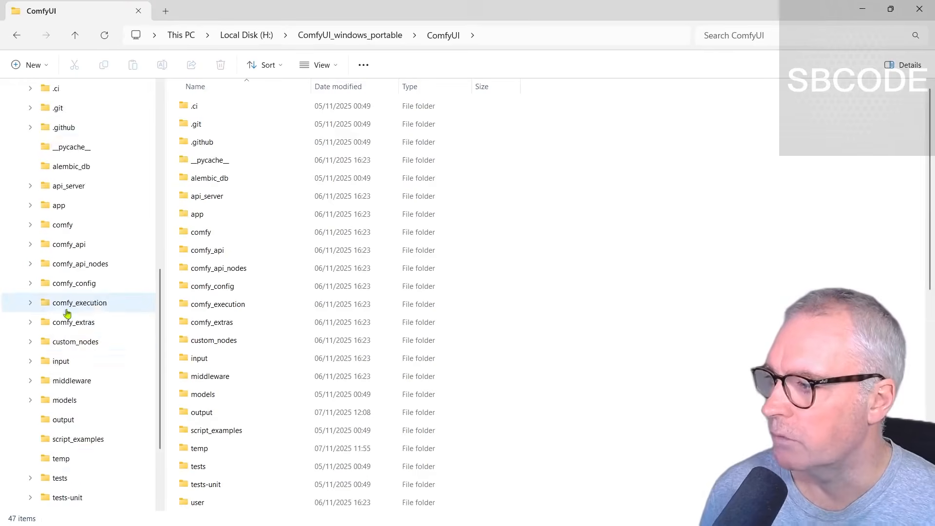
pyautogui.click(64, 304)
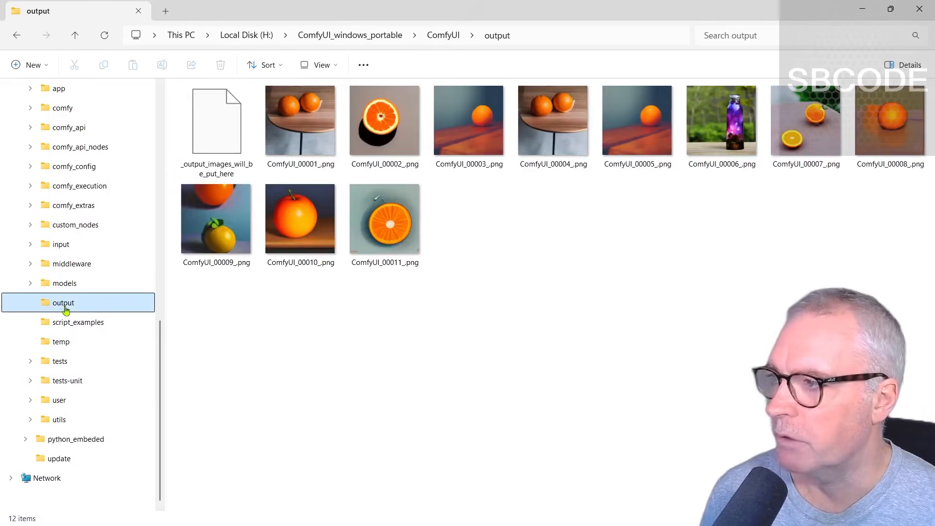
pyautogui.rightClick(66, 307)
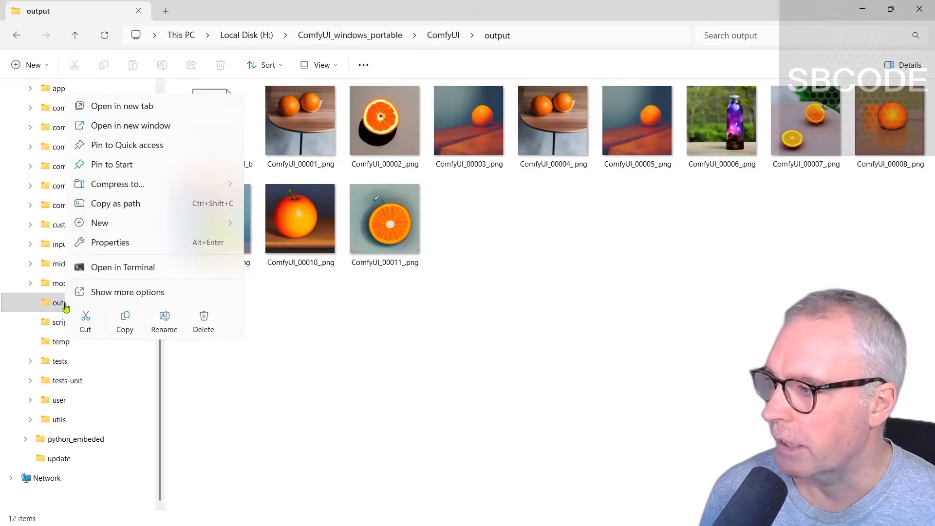
pyautogui.click(135, 146)
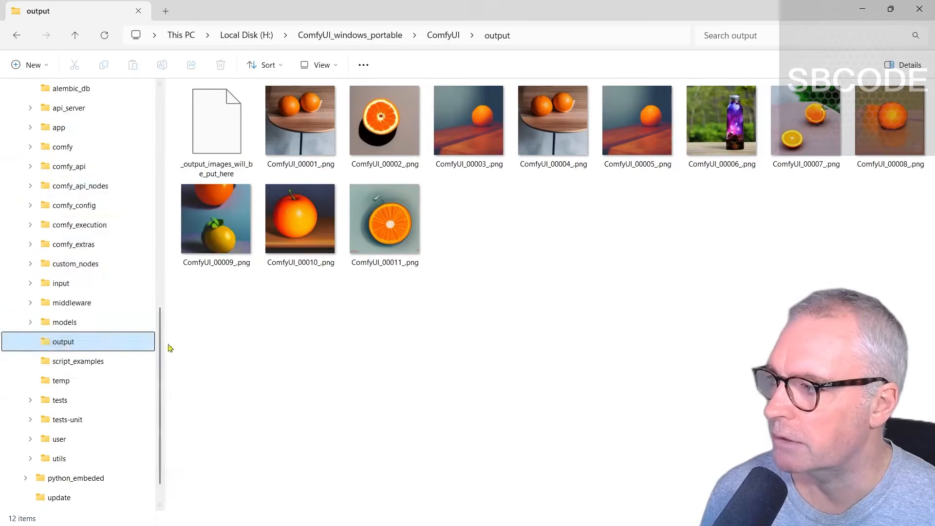
pyautogui.scroll(10, 137, 292)
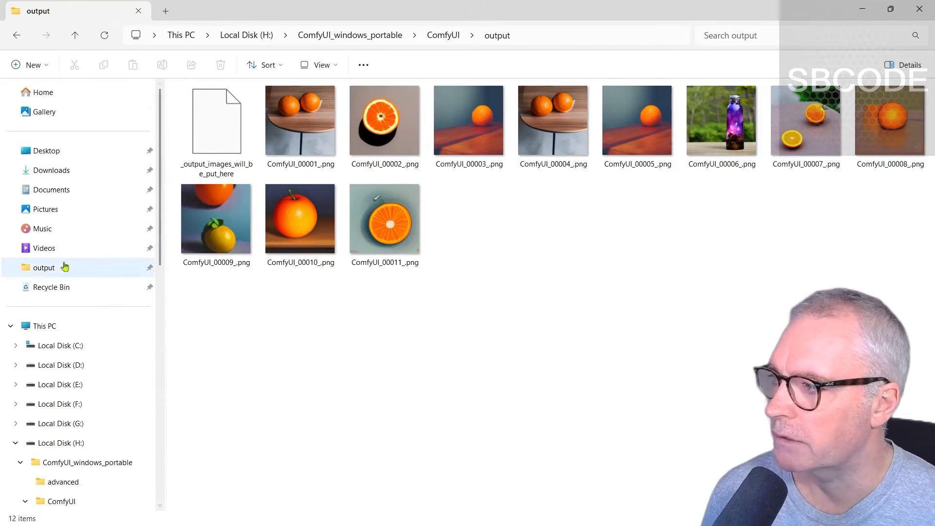
pyautogui.click(44, 269)
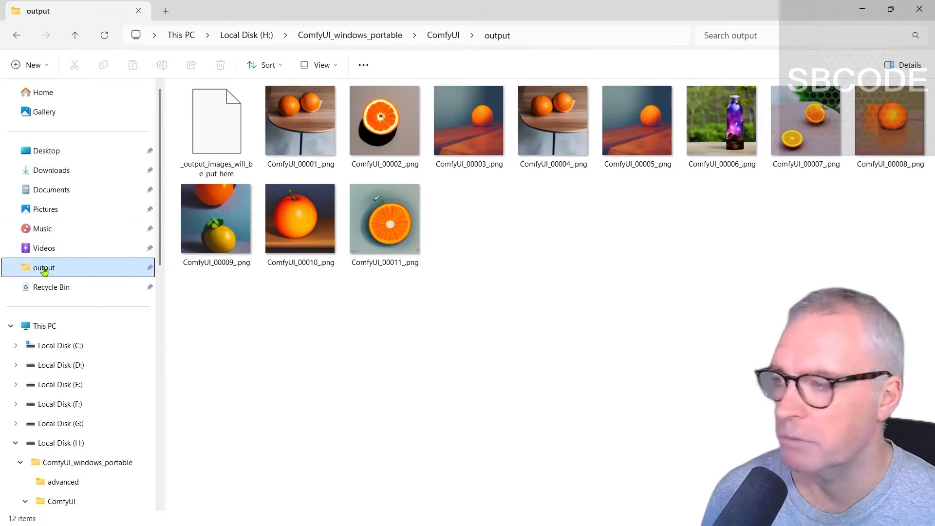
# Step: Pin the ComfyUI models folder to Quick access and open it from its pinned entry
pyautogui.scroll(-5, 138, 274)
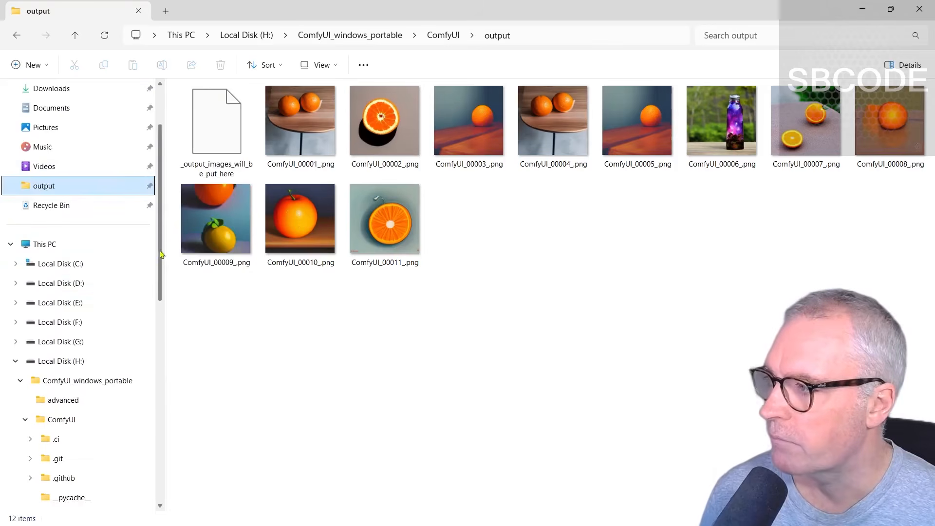
pyautogui.scroll(-5, 155, 292)
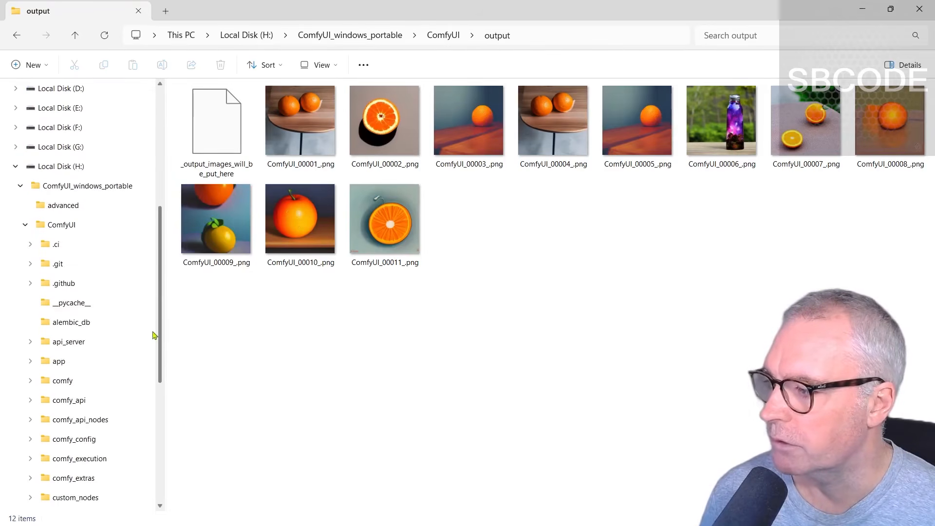
pyautogui.scroll(-5, 154, 337)
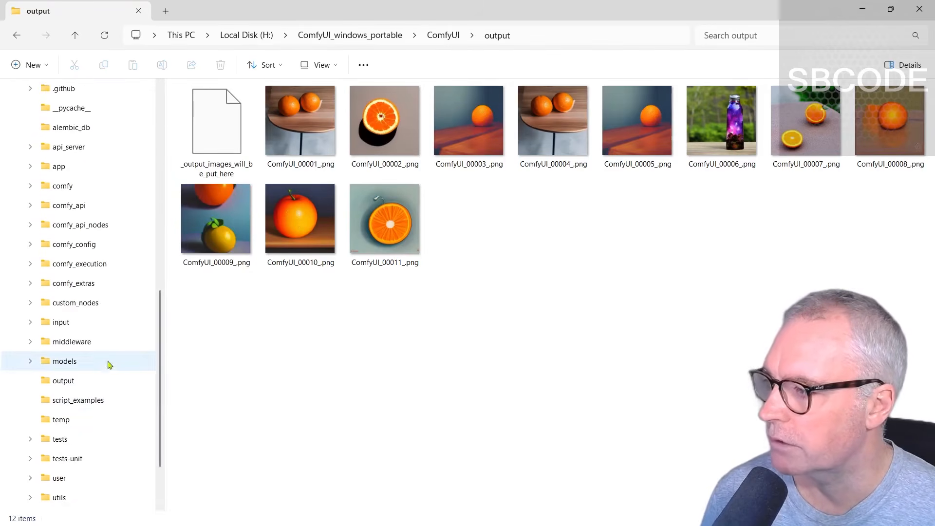
pyautogui.rightClick(57, 366)
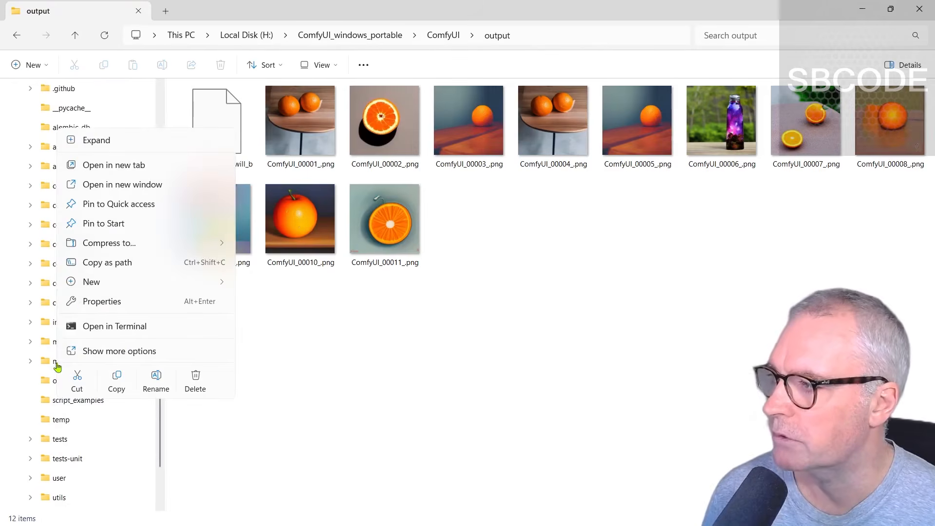
pyautogui.click(123, 207)
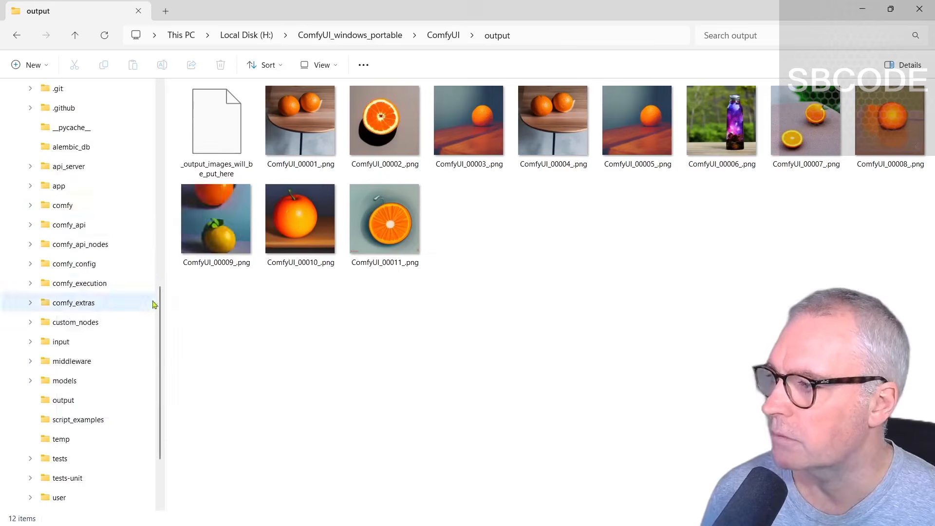
pyautogui.scroll(10, 153, 303)
pyautogui.click(45, 284)
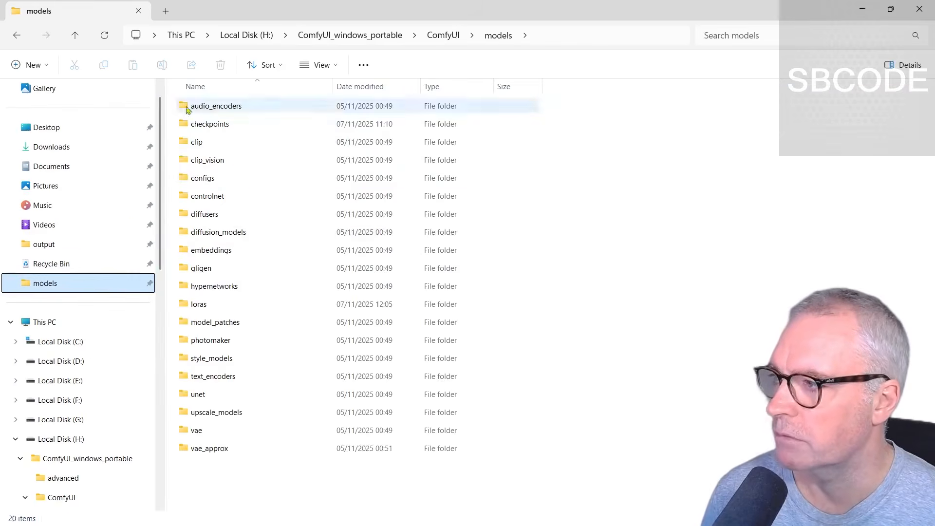
# Step: Look inside the checkpoints and loras folders for the model files, then return to the models folder
pyautogui.doubleClick(219, 125)
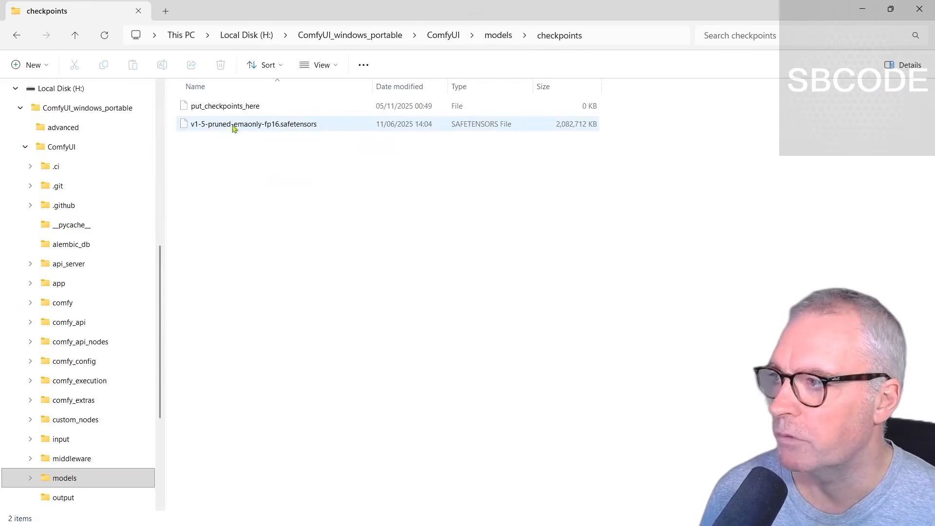
pyautogui.click(23, 37)
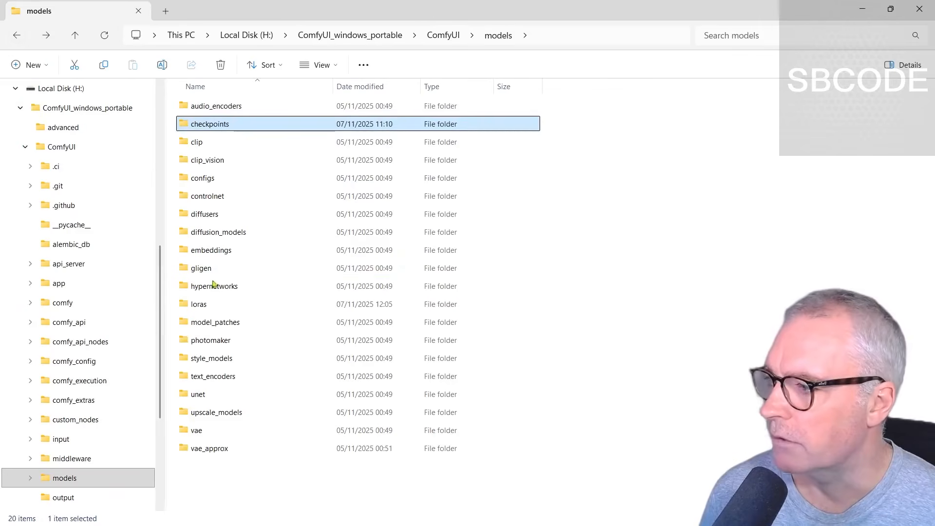
pyautogui.click(200, 305)
pyautogui.doubleClick(201, 304)
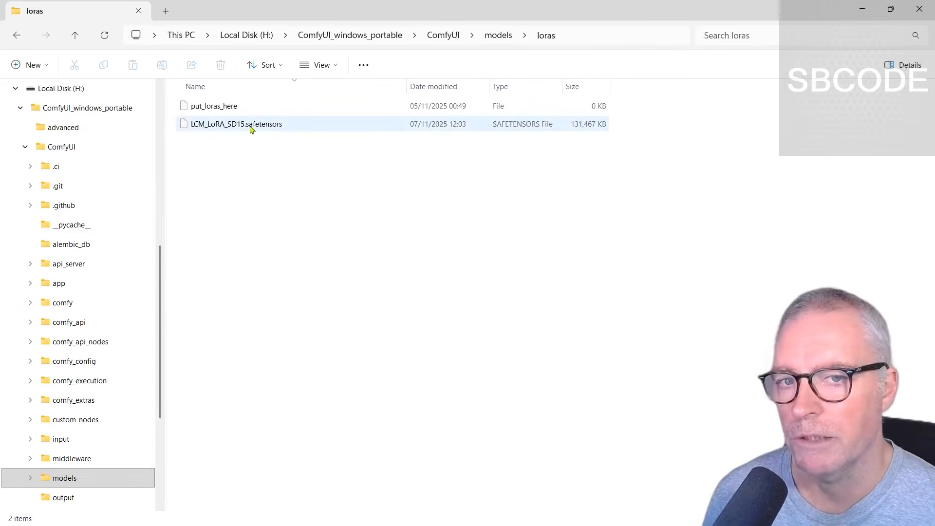
pyautogui.click(17, 35)
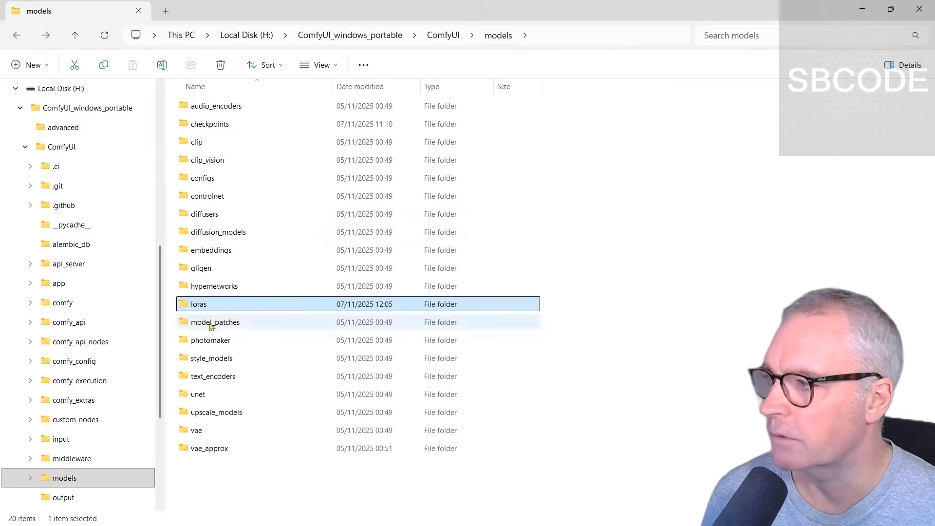
# Step: Collapse the ComfyUI, ComfyUI_windows_portable and This PC folder trees and reopen the pinned models folder
pyautogui.click(25, 148)
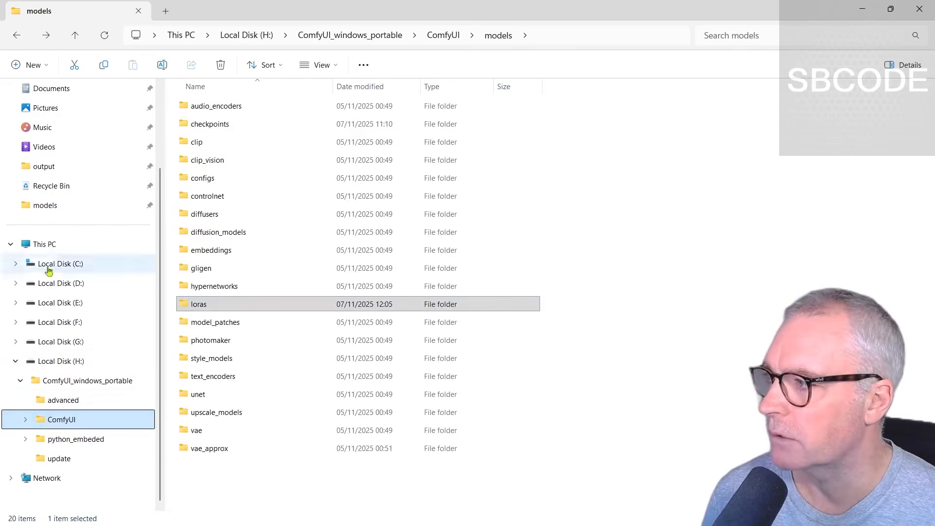
pyautogui.click(18, 382)
pyautogui.click(10, 323)
pyautogui.click(66, 267)
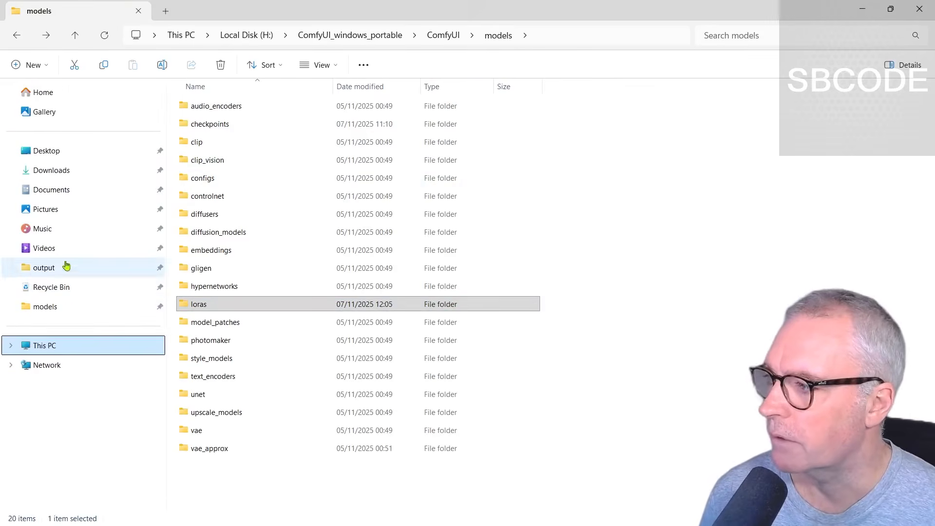
pyautogui.click(52, 309)
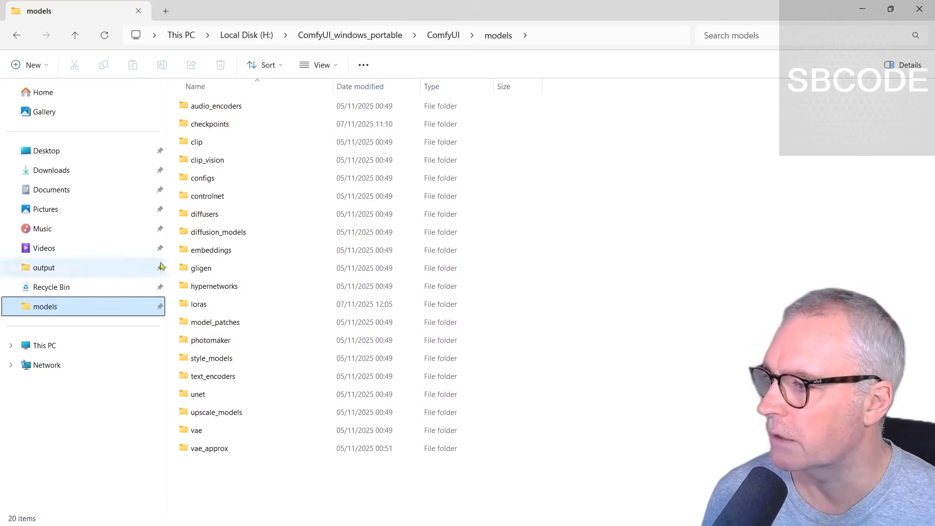
# Step: Pin the ComfyUI folder inside ComfyUI_windows_portable to Quick access, open it from its pinned entry and collapse This PC
pyautogui.click(442, 36)
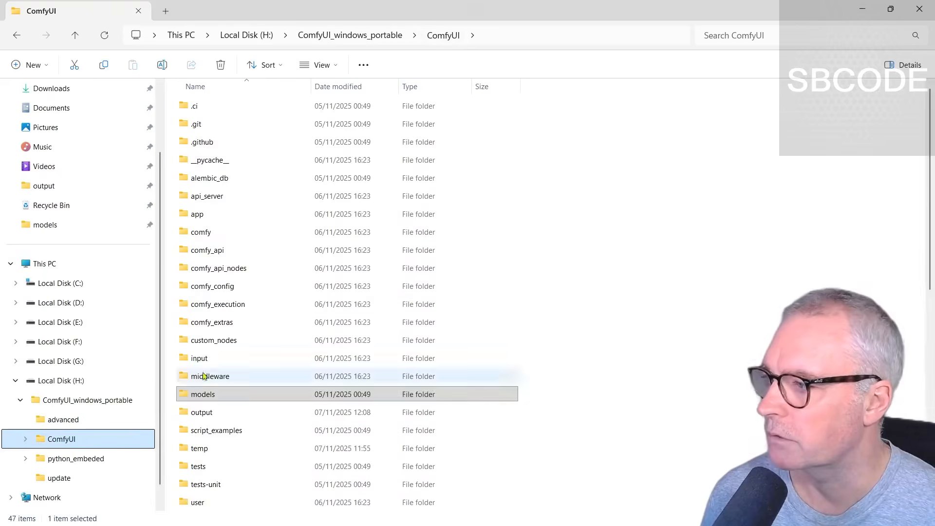
pyautogui.click(361, 35)
pyautogui.rightClick(213, 126)
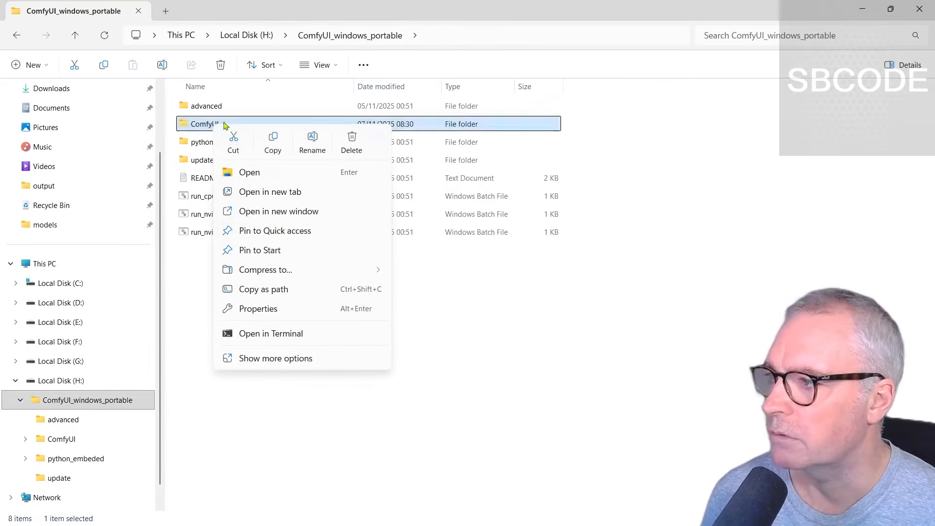
pyautogui.click(268, 231)
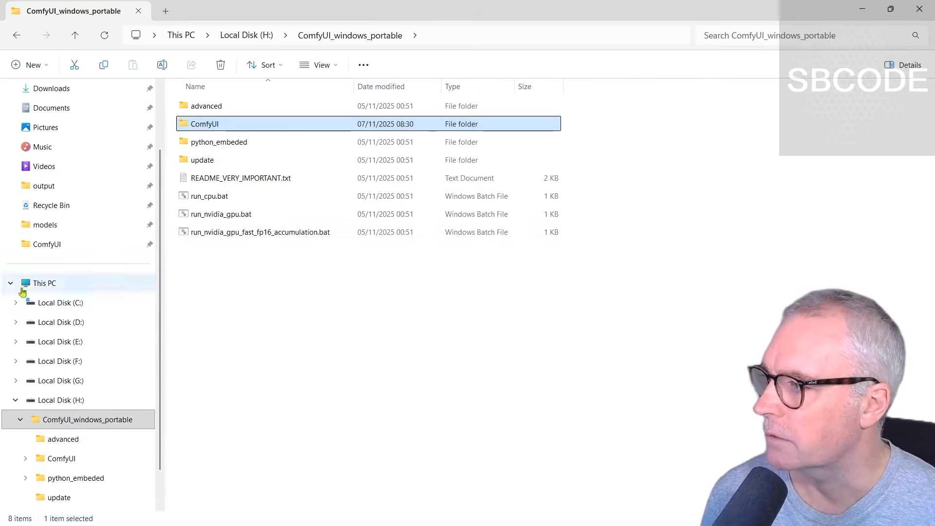
pyautogui.click(47, 244)
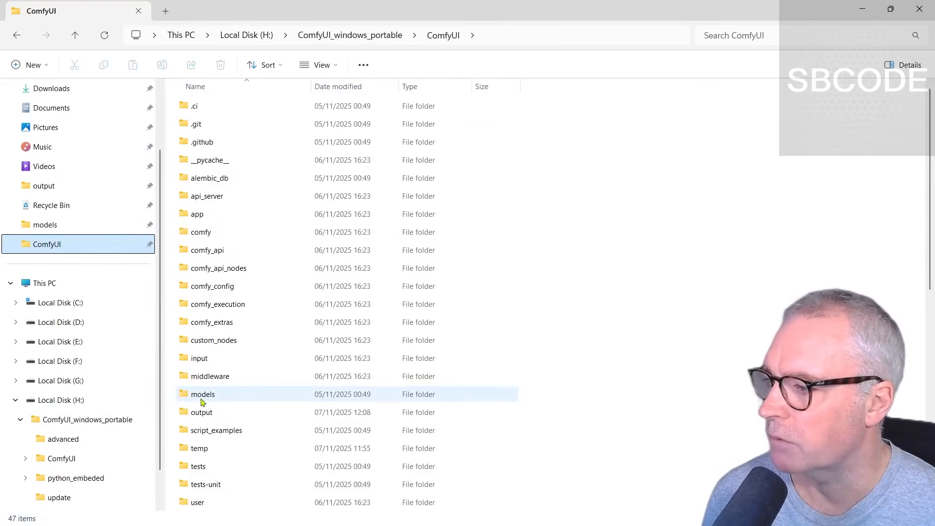
pyautogui.click(10, 283)
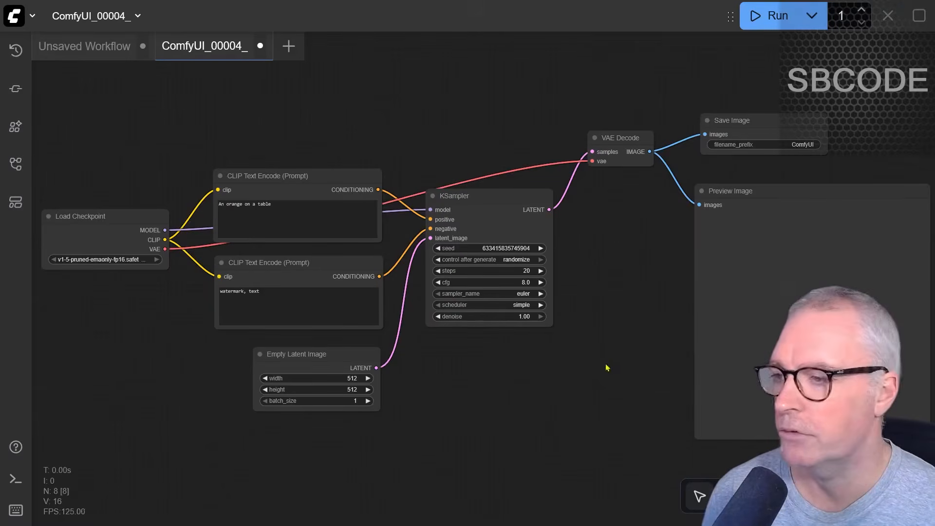
# Step: Switch to ComfyUI, run the ComfyUI_00004_ workflow and move the Preview Image node down and away from the Save Image node
pyautogui.click(774, 16)
pyautogui.moveTo(603, 381); pyautogui.dragTo(538, 382)
pyautogui.scroll(5, 676, 277)
pyautogui.click(857, 152)
pyautogui.moveTo(857, 152); pyautogui.dragTo(703, 335)
pyautogui.moveTo(589, 197); pyautogui.dragTo(802, 269)
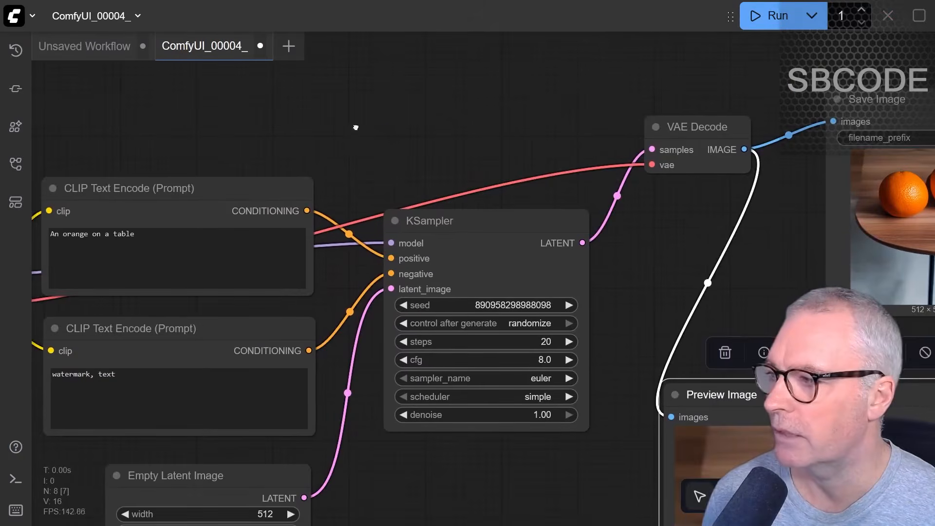
pyautogui.moveTo(356, 127); pyautogui.dragTo(627, 125)
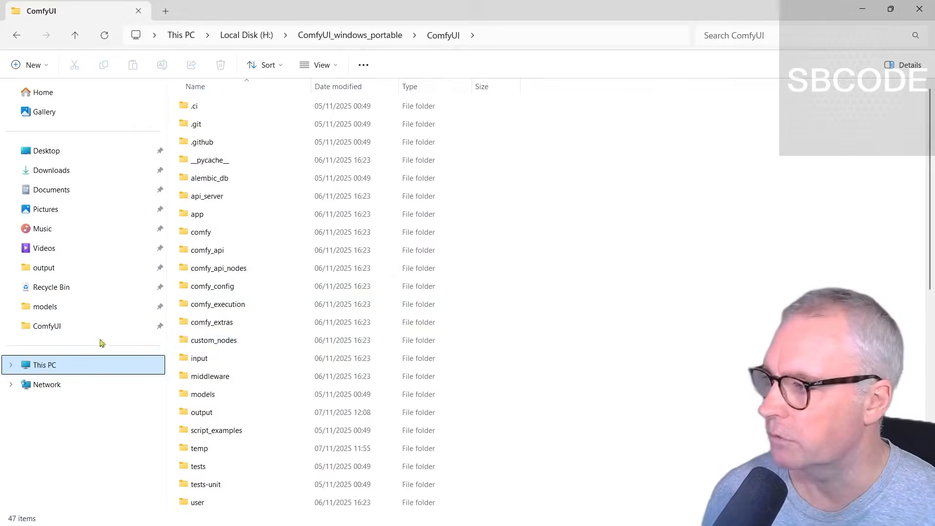
# Step: Switch to File Explorer, open the pinned output folder and load ComfyUI_00011_.png onto the ComfyUI canvas
pyautogui.click(43, 267)
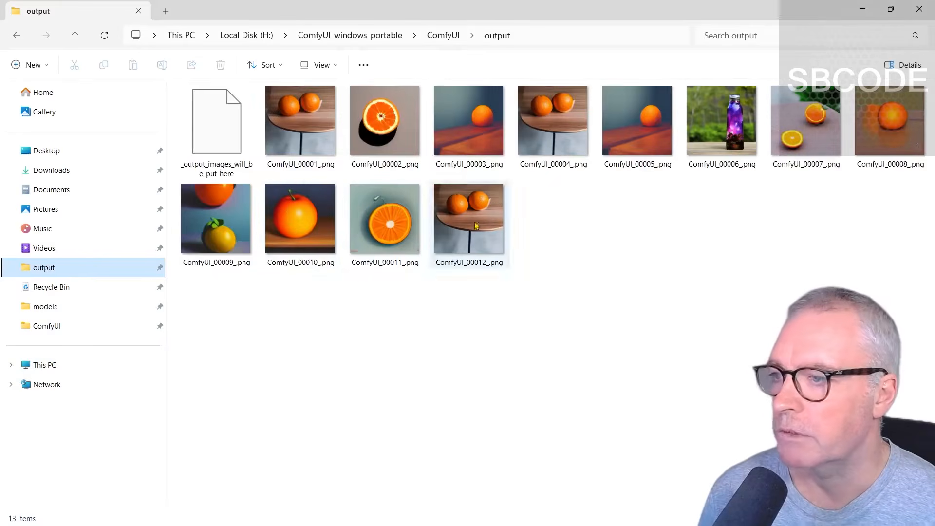
pyautogui.click(381, 230)
pyautogui.moveTo(434, 15); pyautogui.dragTo(919, 69)
pyautogui.moveTo(760, 358); pyautogui.dragTo(165, 125)
pyautogui.click(313, 404)
pyautogui.scroll(-7, 580, 474)
pyautogui.scroll(6, 549, 167)
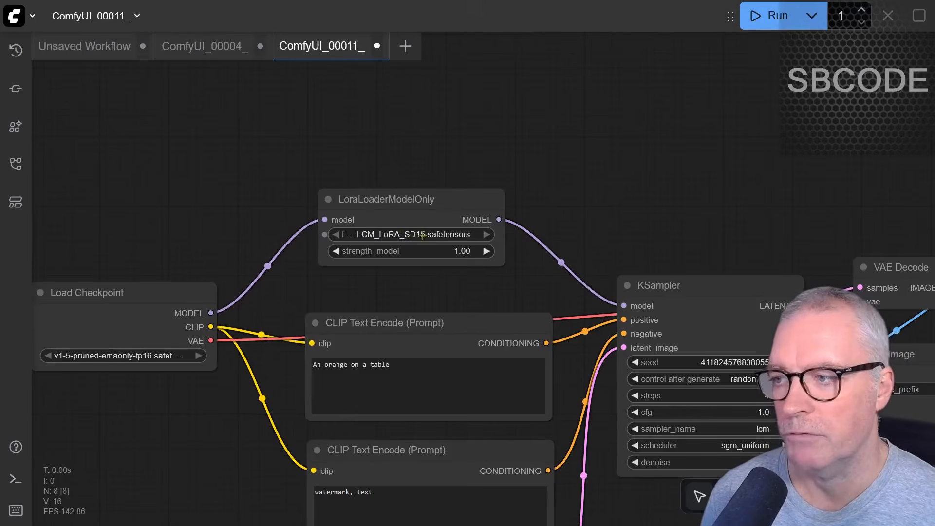
# Step: Examine the Load Checkpoint, LoraLoaderModelOnly and KSampler nodes of the ComfyUI_00011_ workflow
pyautogui.moveTo(264, 202); pyautogui.dragTo(478, 151)
pyautogui.scroll(5, 629, 188)
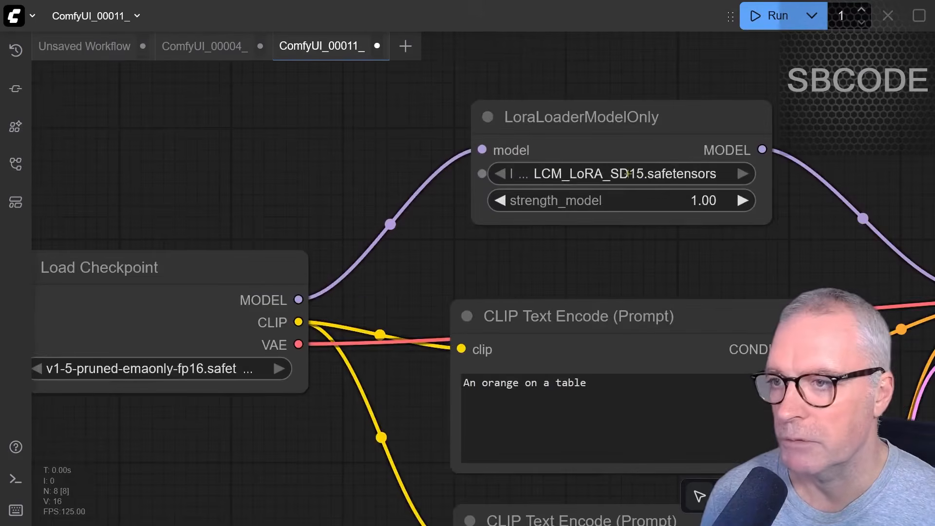
pyautogui.moveTo(176, 422); pyautogui.dragTo(347, 401)
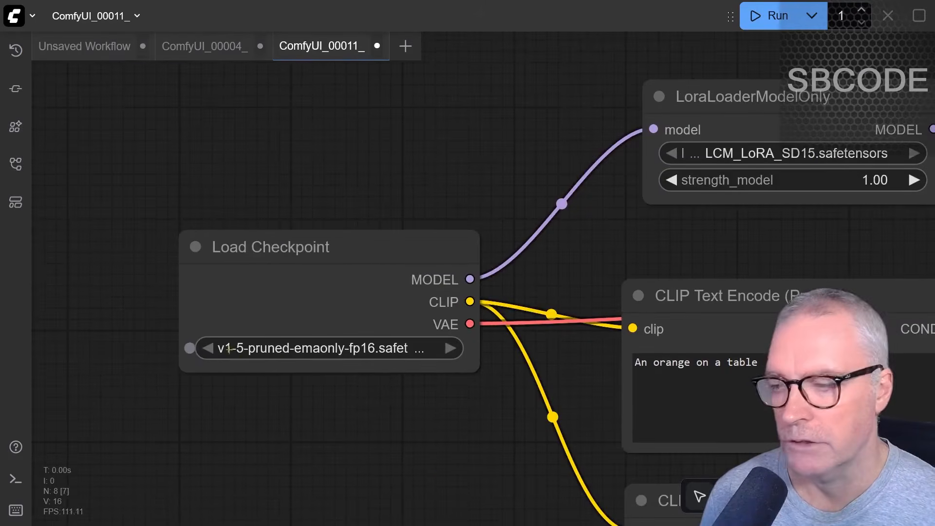
pyautogui.moveTo(418, 240); pyautogui.dragTo(328, 235)
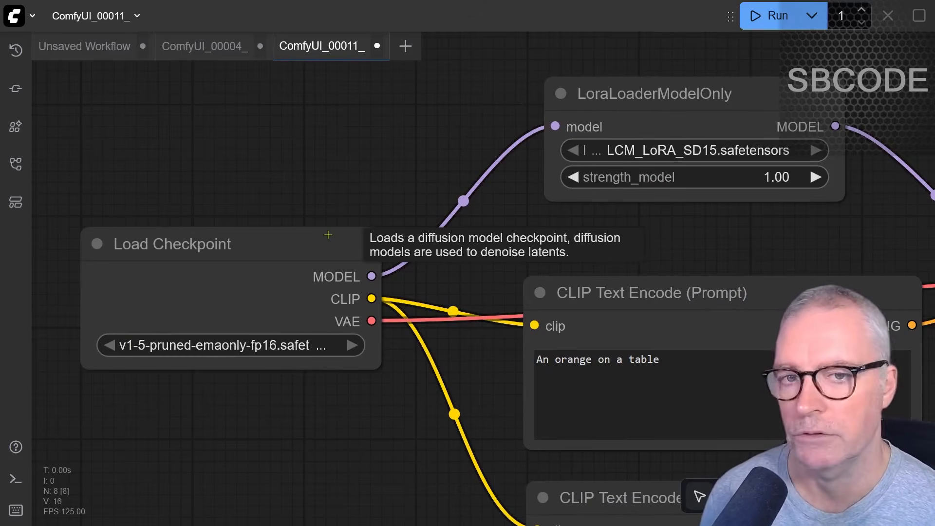
pyautogui.moveTo(728, 240); pyautogui.dragTo(502, 214)
pyautogui.scroll(-3, 507, 215)
pyautogui.moveTo(751, 152); pyautogui.dragTo(556, 108)
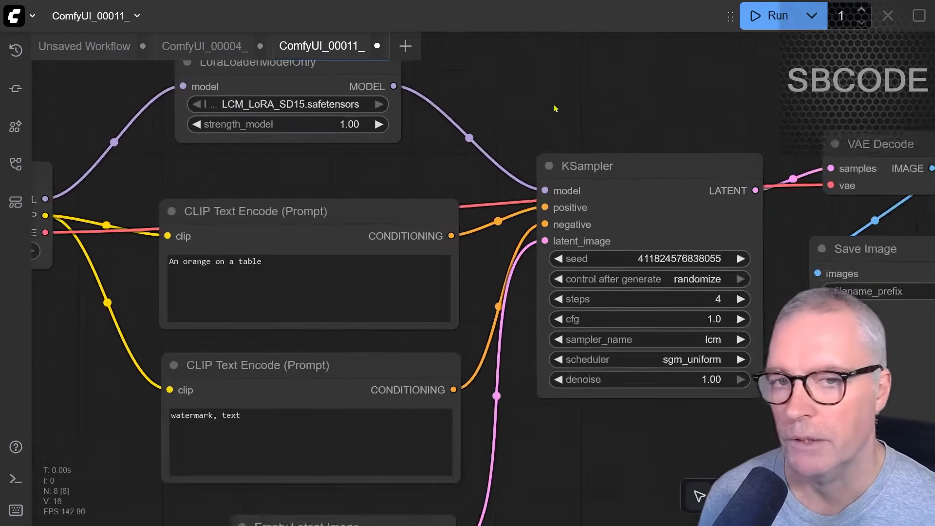
pyautogui.scroll(-2, 583, 106)
pyautogui.moveTo(694, 114); pyautogui.dragTo(618, 107)
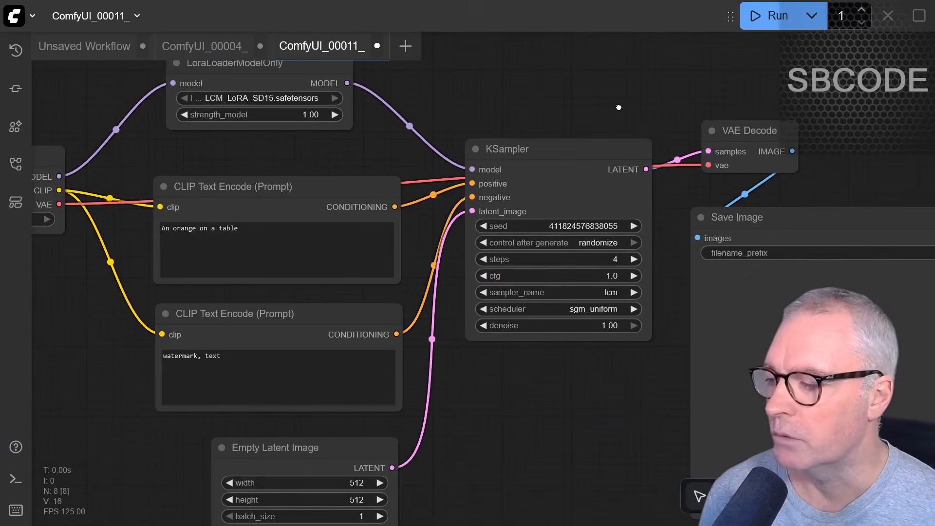
# Step: Inspect how the Empty Latent Image node and both CLIP Text Encode nodes connect to the KSampler
pyautogui.moveTo(518, 433); pyautogui.dragTo(550, 377)
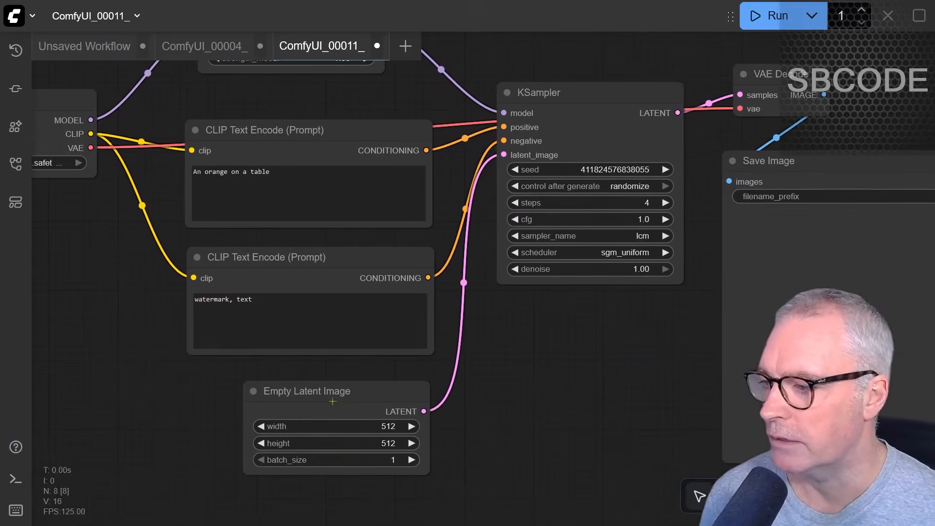
pyautogui.click(589, 90)
pyautogui.click(395, 379)
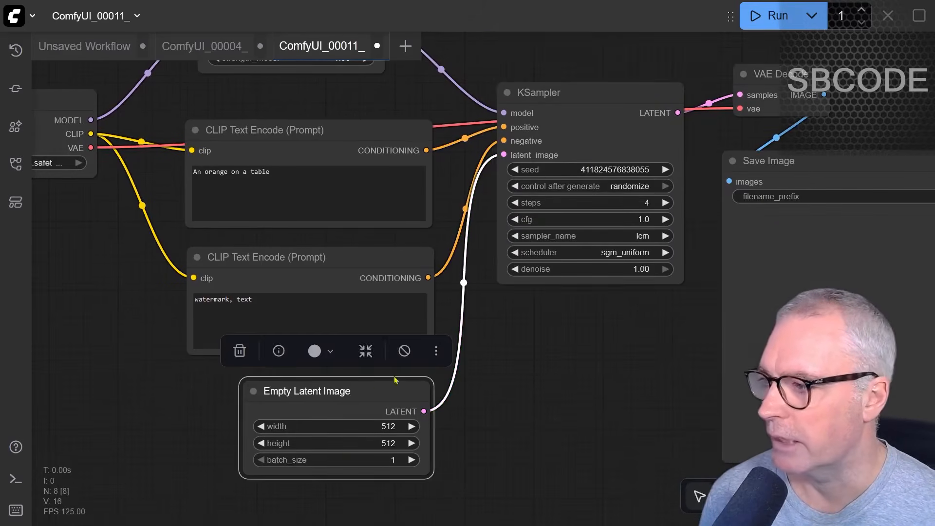
pyautogui.moveTo(521, 331); pyautogui.dragTo(593, 378)
pyautogui.click(361, 181)
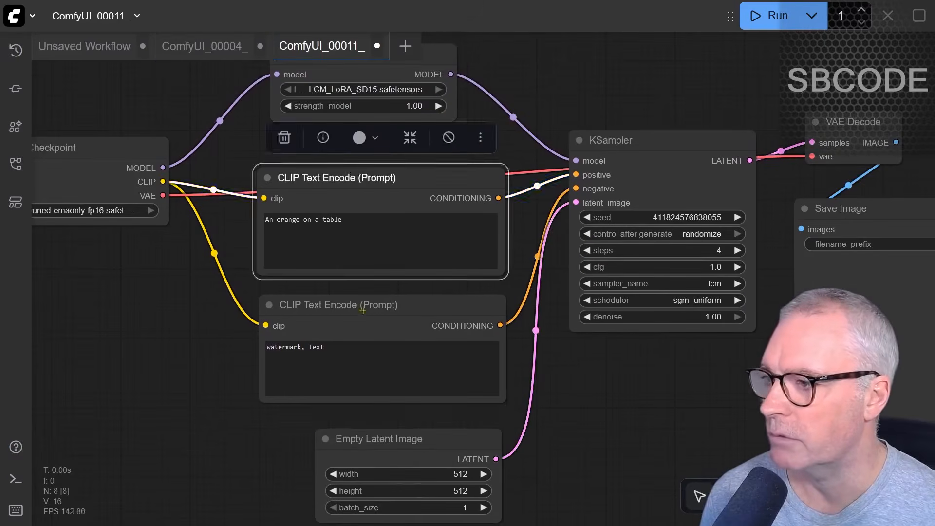
pyautogui.click(362, 307)
pyautogui.moveTo(667, 364); pyautogui.dragTo(503, 340)
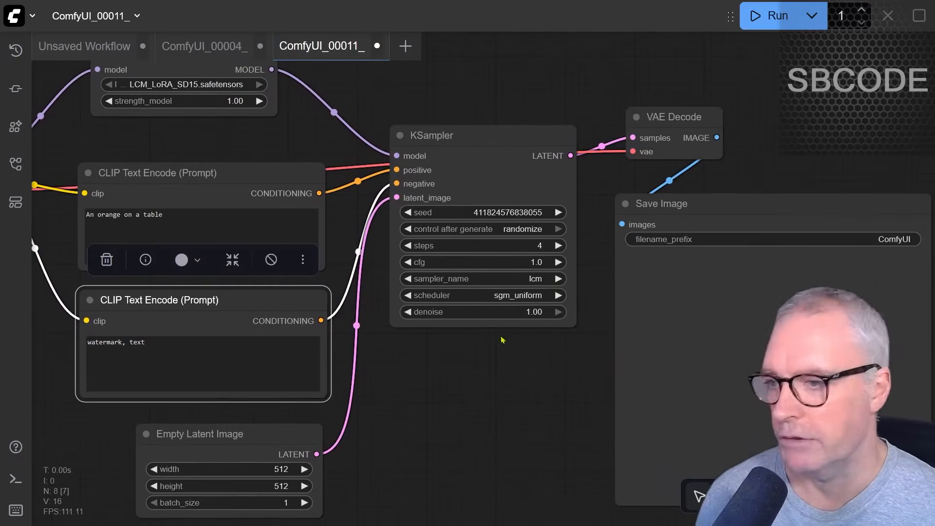